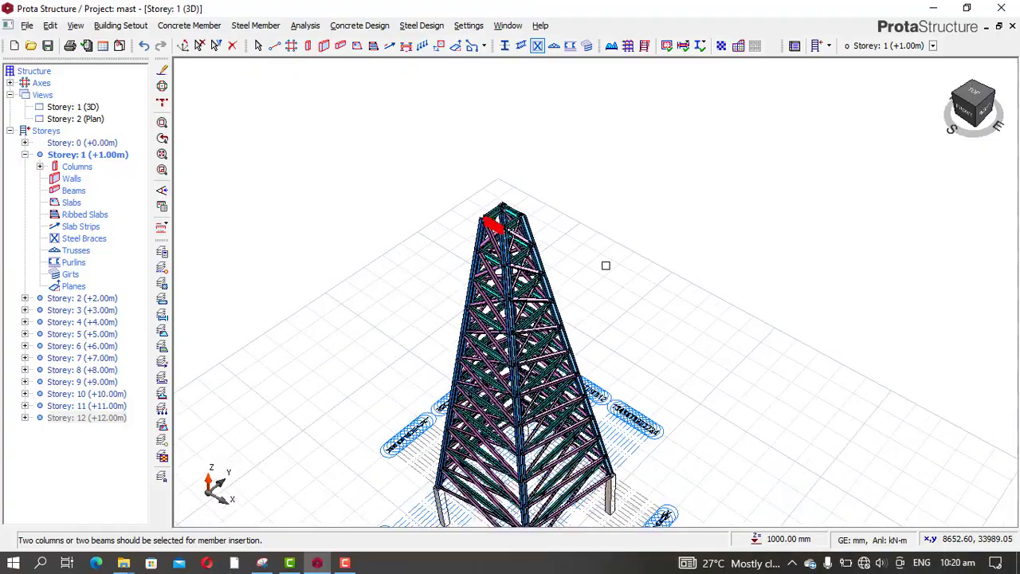
- In the building analysis foundation parameters, set the allowable stress of soil to 80 kN/m2
middle_drag(658, 332, 518, 323)
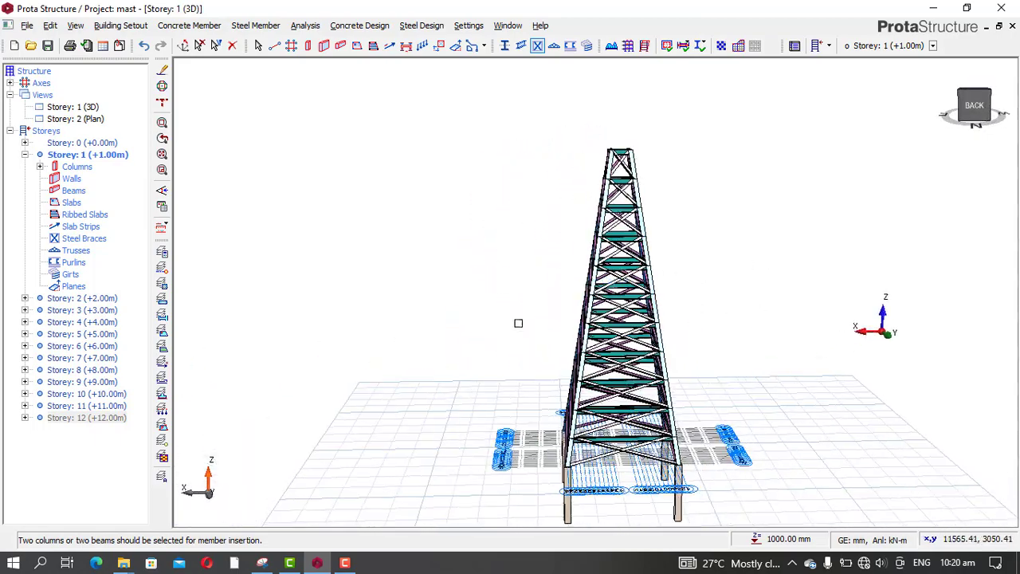
scroll(555, 371, up, 5)
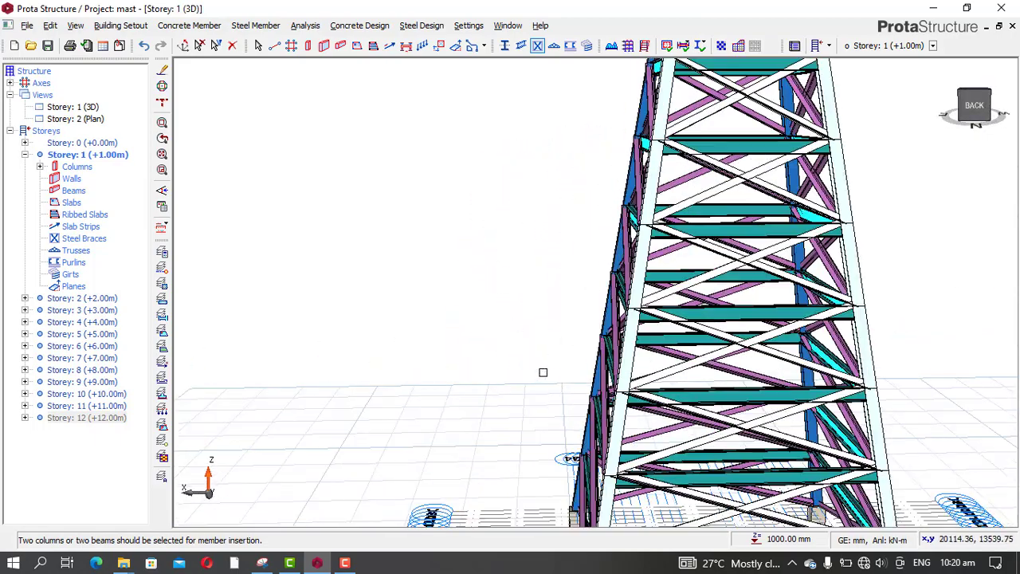
middle_drag(542, 372, 764, 350)
click(305, 26)
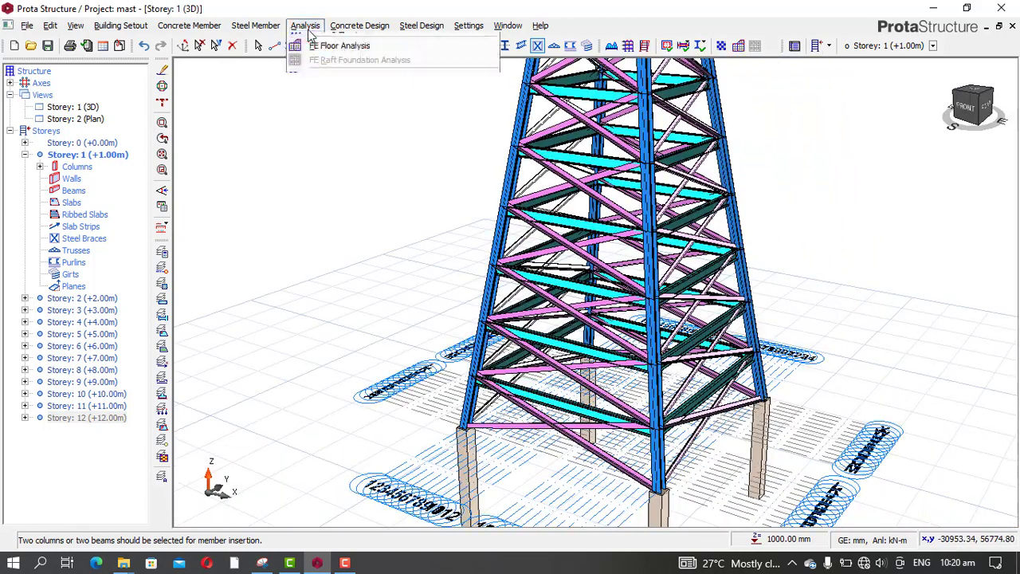
click(319, 58)
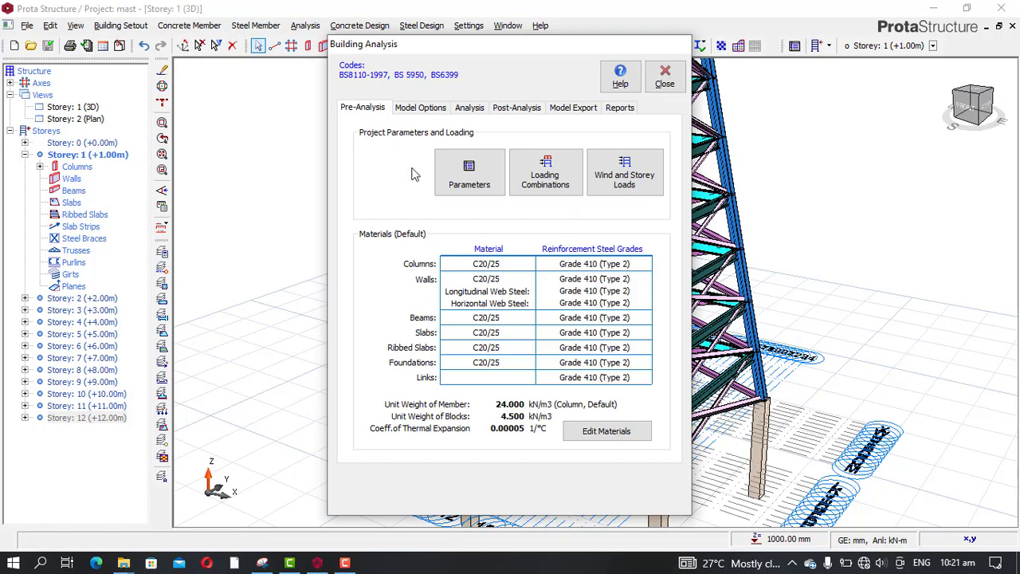
click(454, 177)
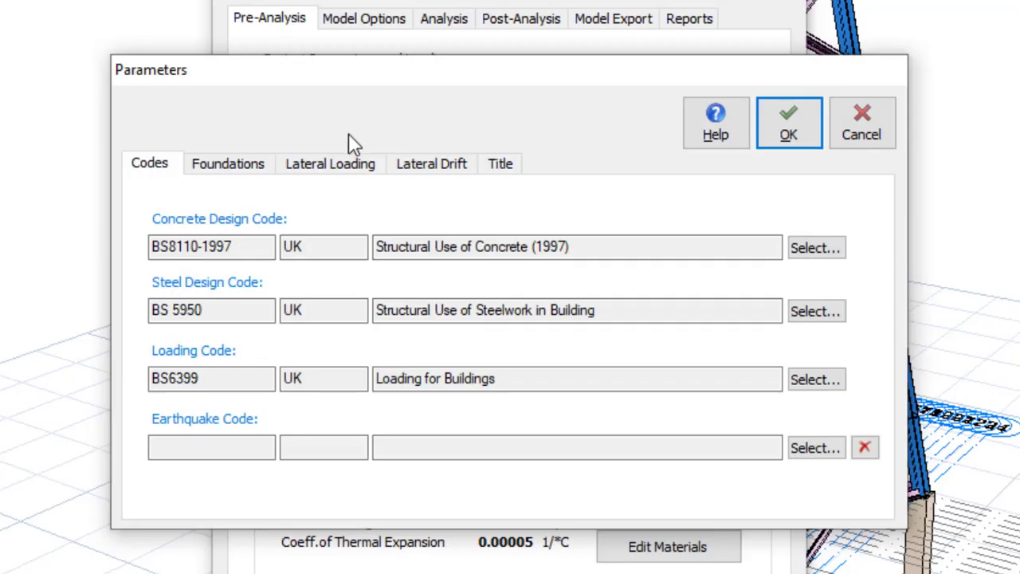
click(328, 200)
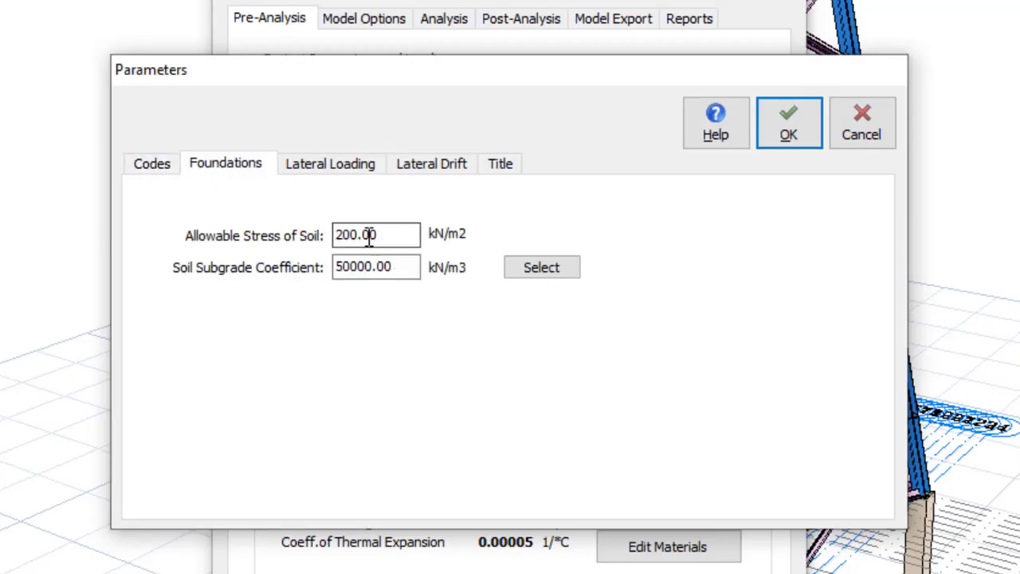
drag(390, 233, 285, 248)
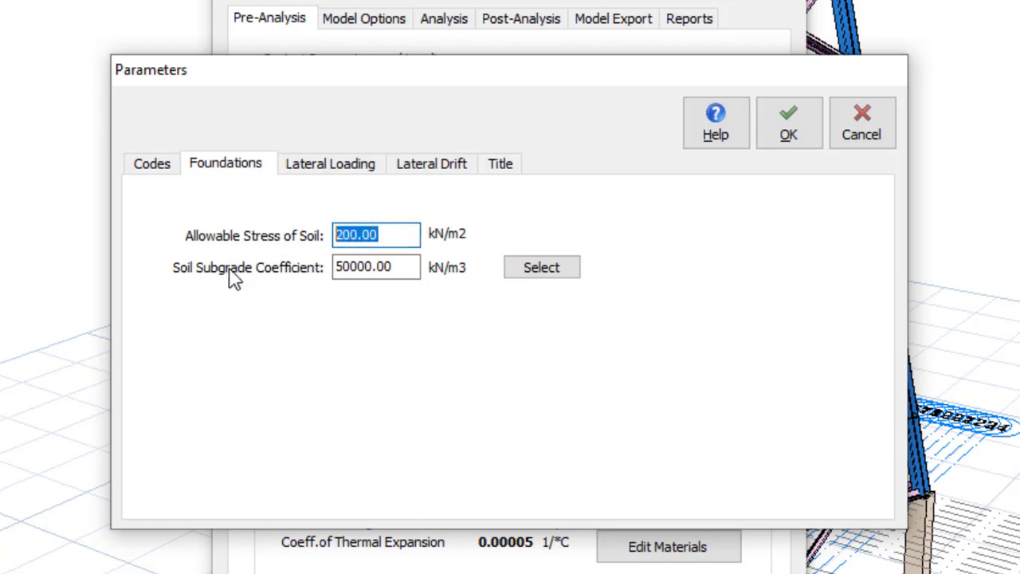
text(80)
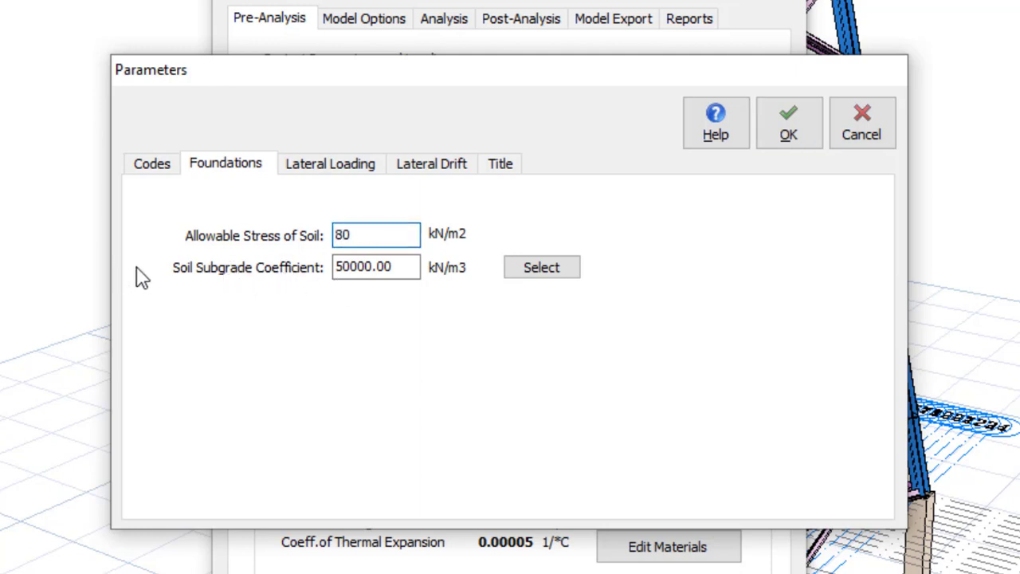
- Set the soil subgrade coefficient to the dense sand value of 128000 and accept the project parameters
click(566, 276)
click(727, 357)
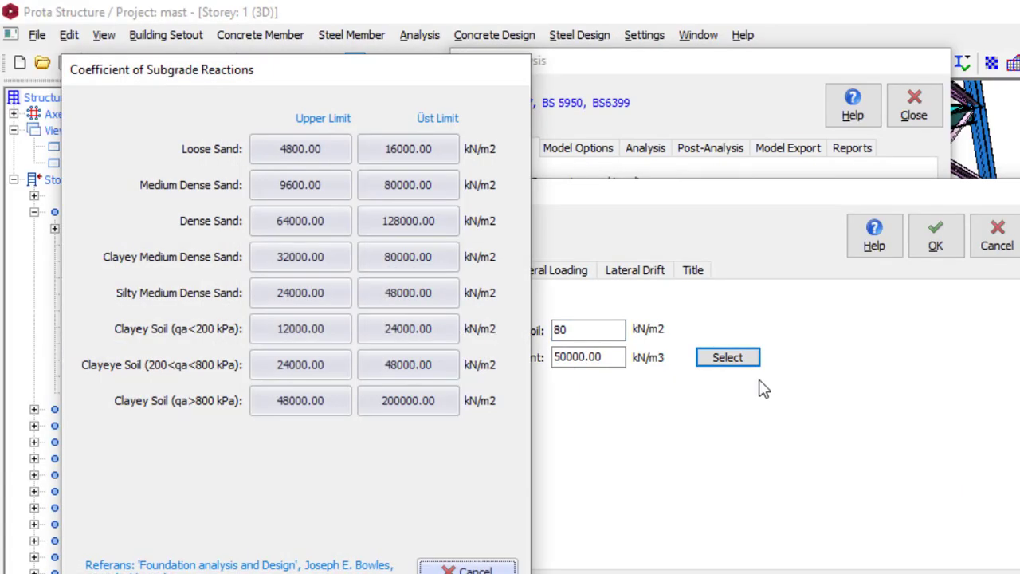
click(417, 224)
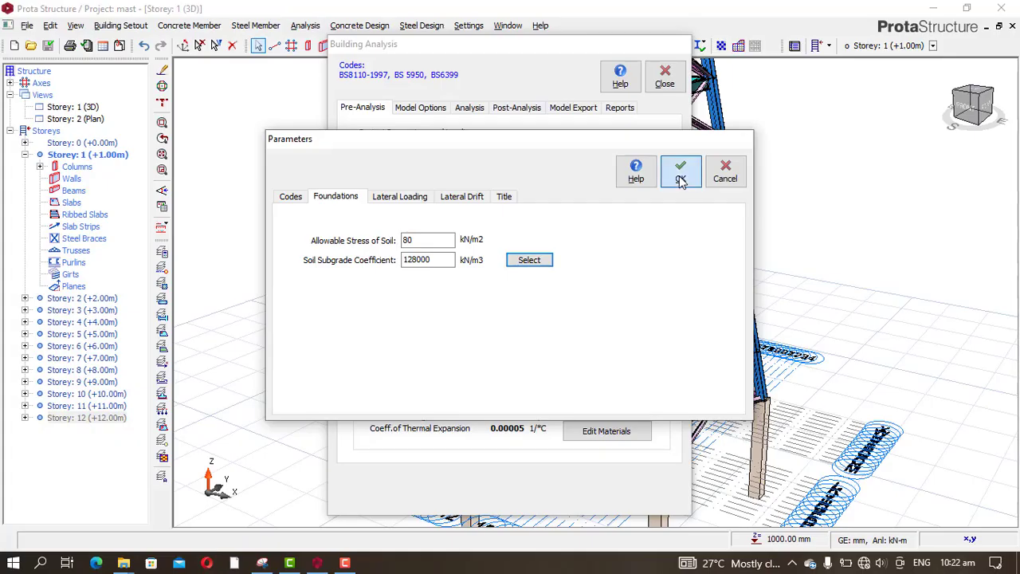
click(937, 247)
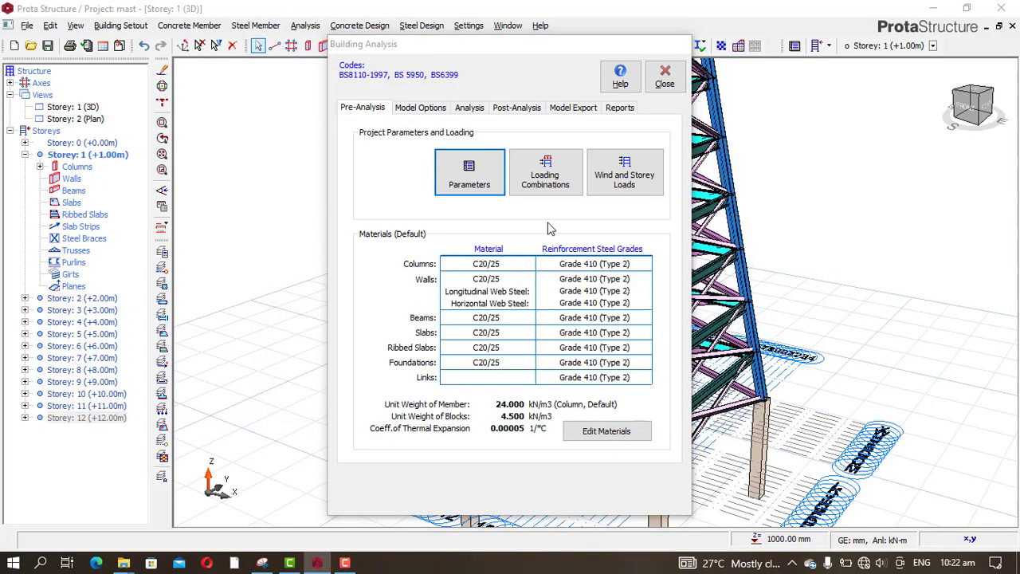
- Generate the load combinations automatically with notional loading excluded, and accept the resulting combination list
click(547, 175)
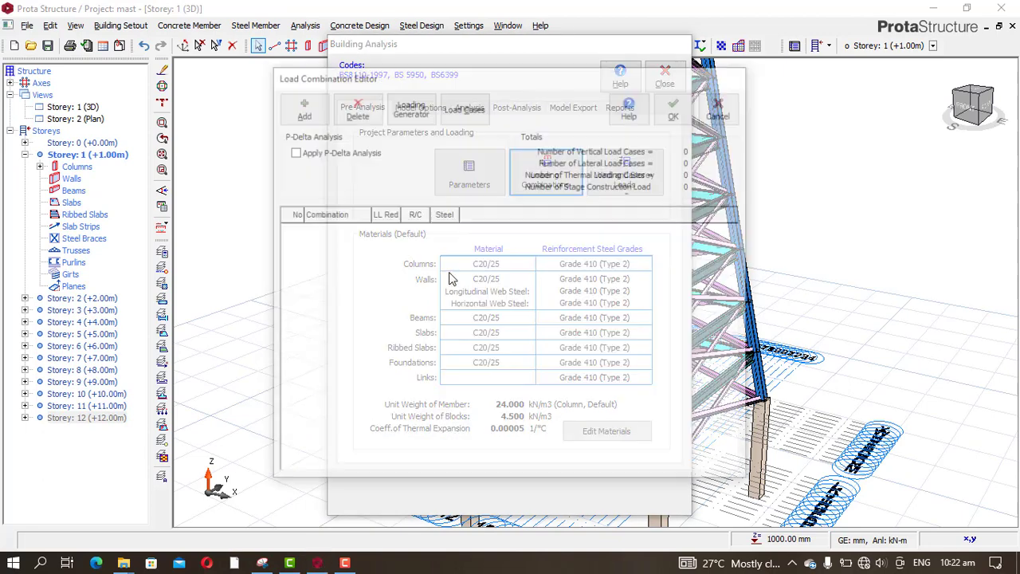
click(410, 112)
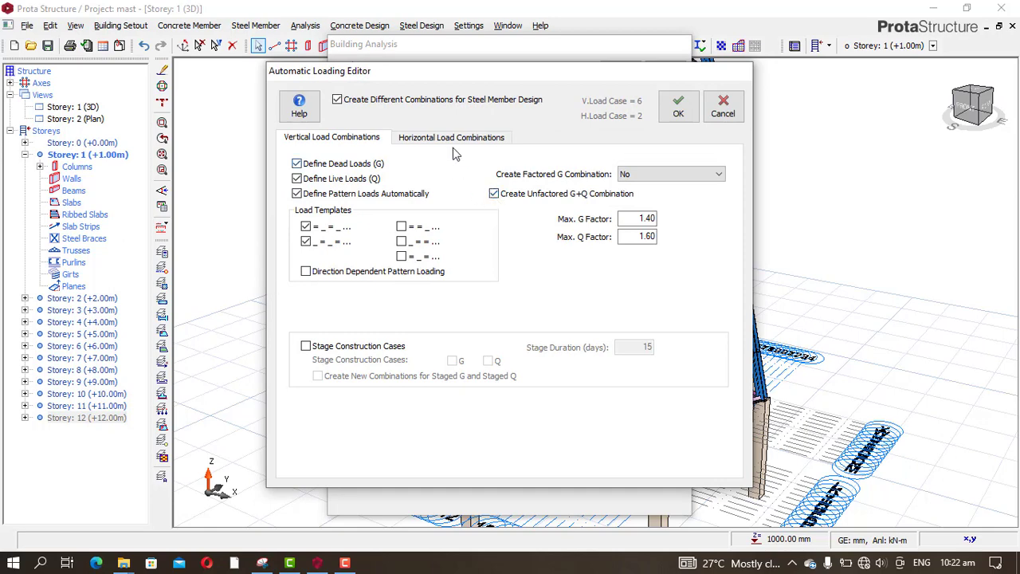
click(452, 141)
click(306, 260)
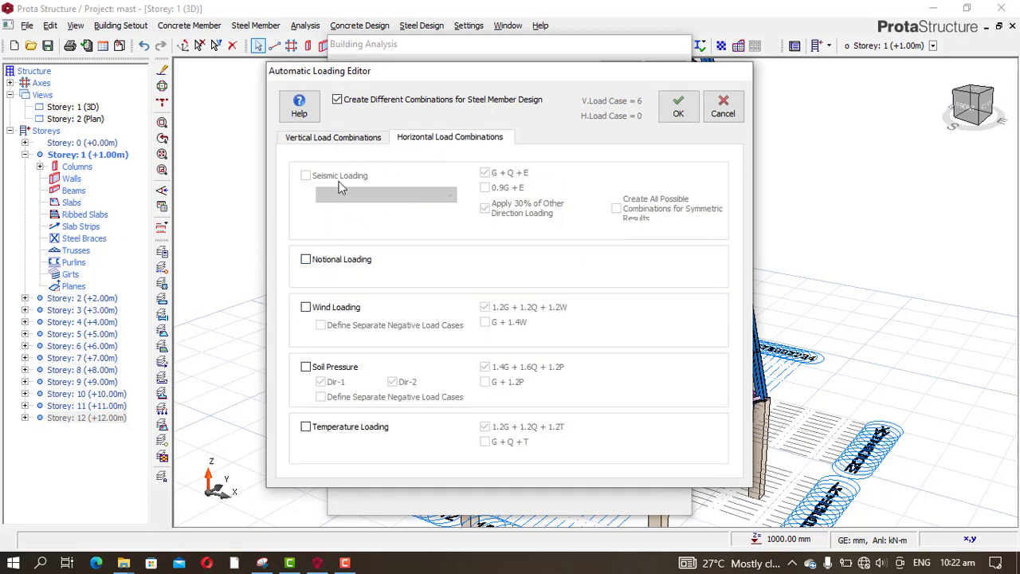
click(337, 142)
click(675, 105)
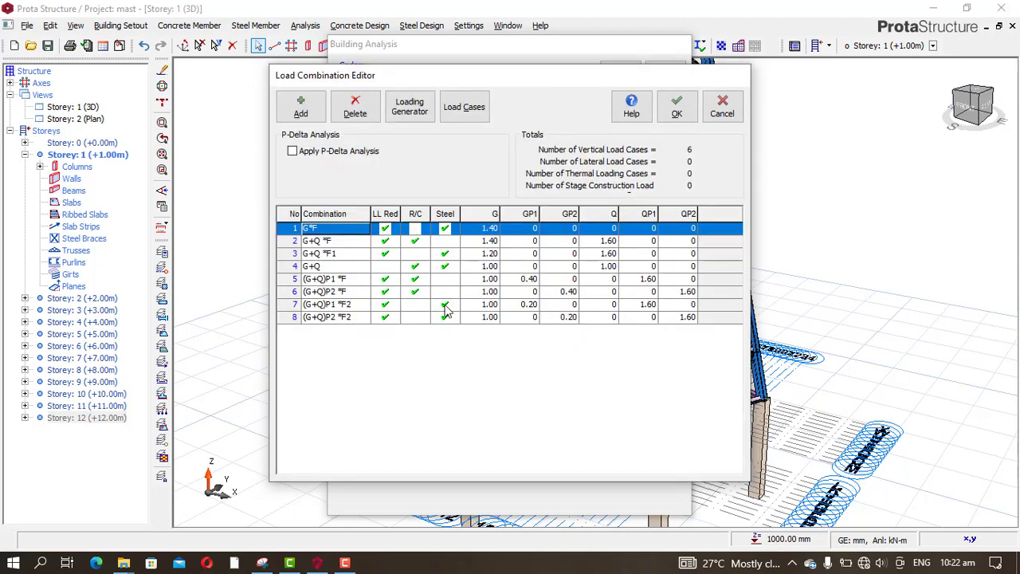
click(681, 107)
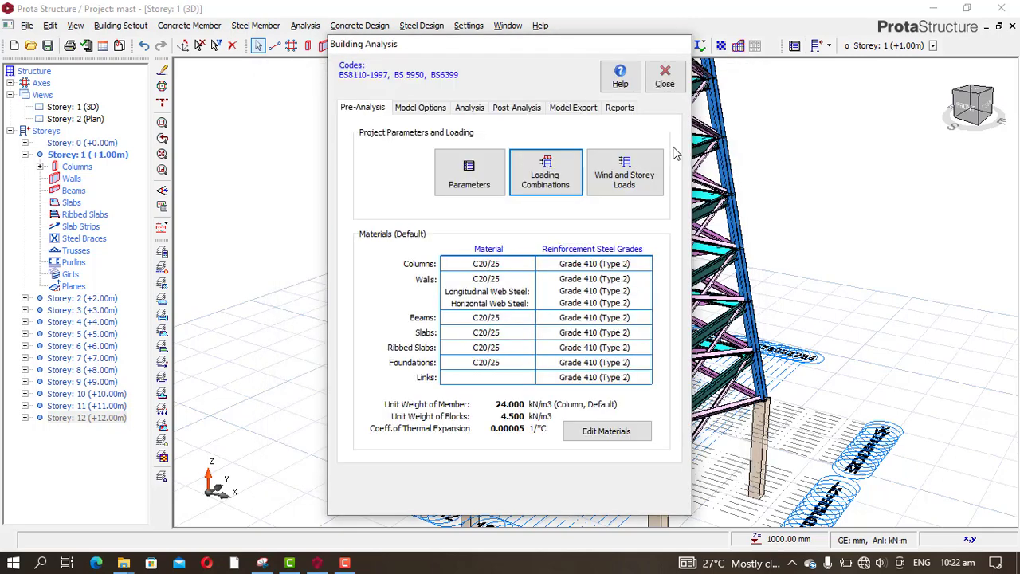
- Set the default concrete grade of the concrete columns to C25/30 in the project materials
click(592, 435)
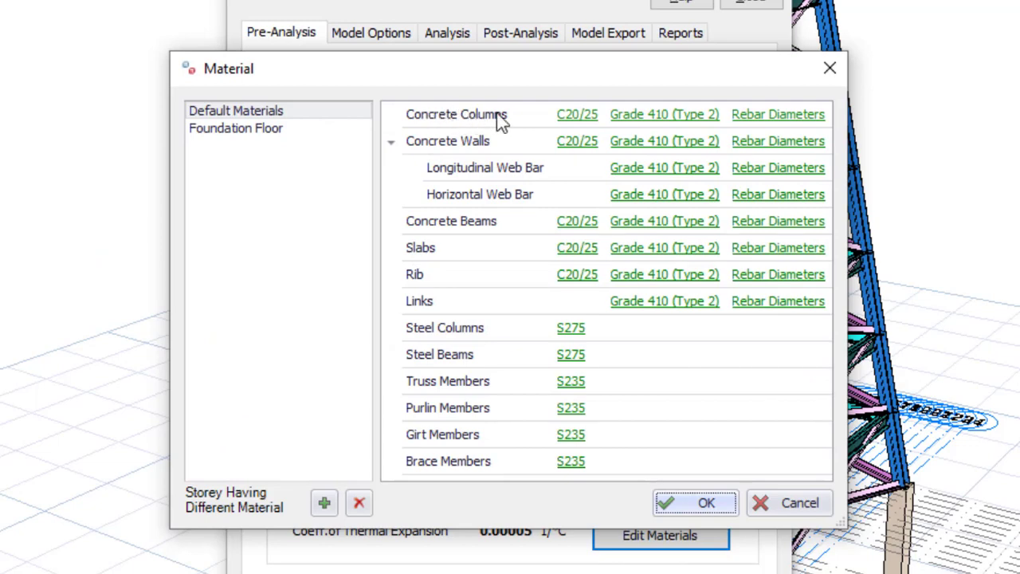
click(574, 121)
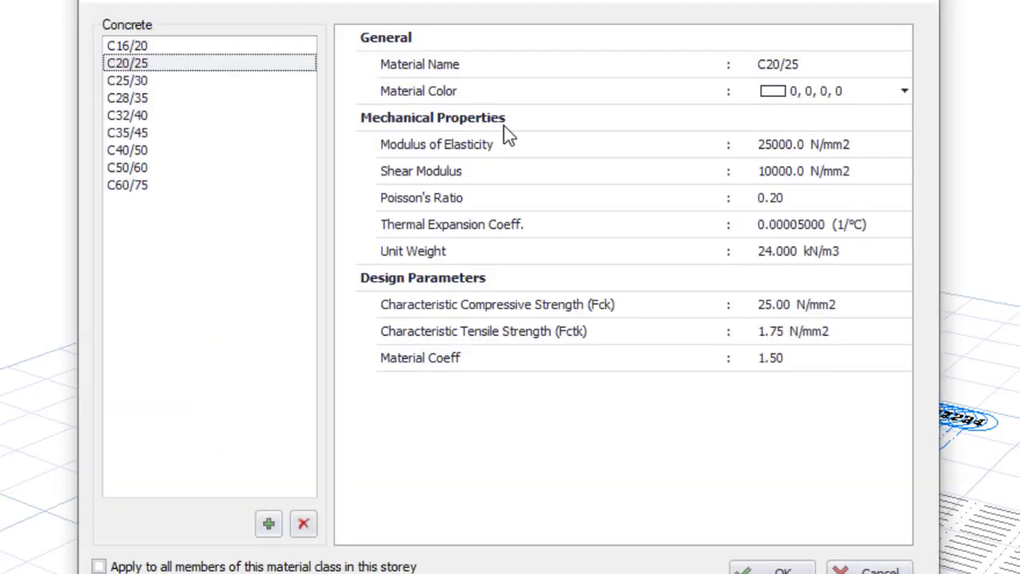
click(128, 83)
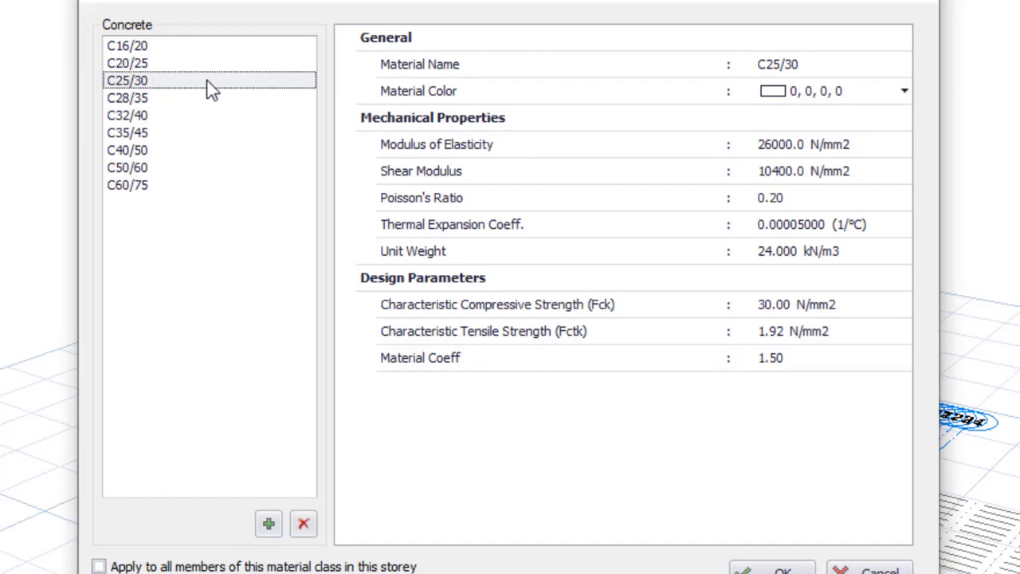
click(770, 569)
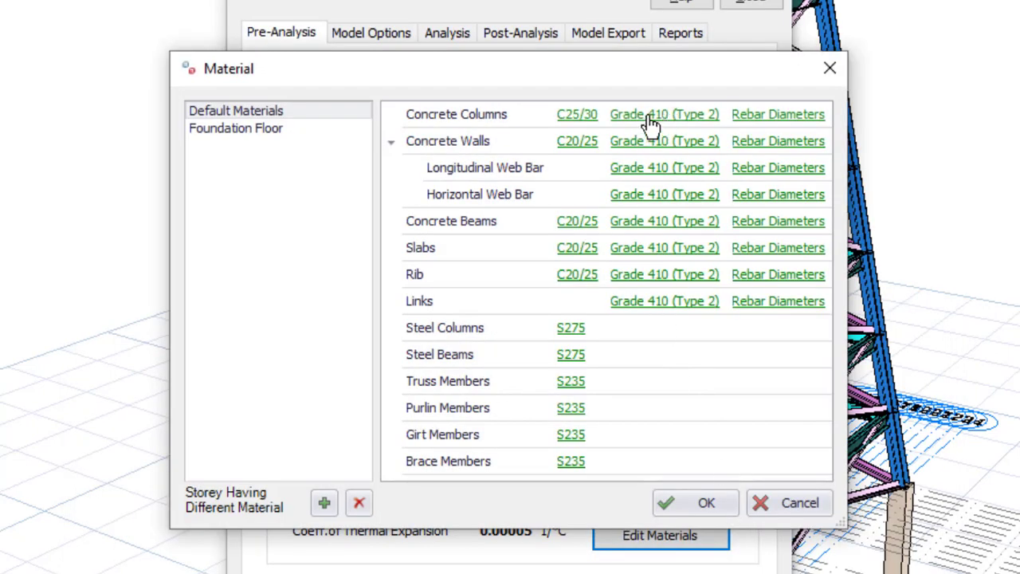
- Restrict the concrete column rebar diameters to Y16 and Y20 only
click(759, 118)
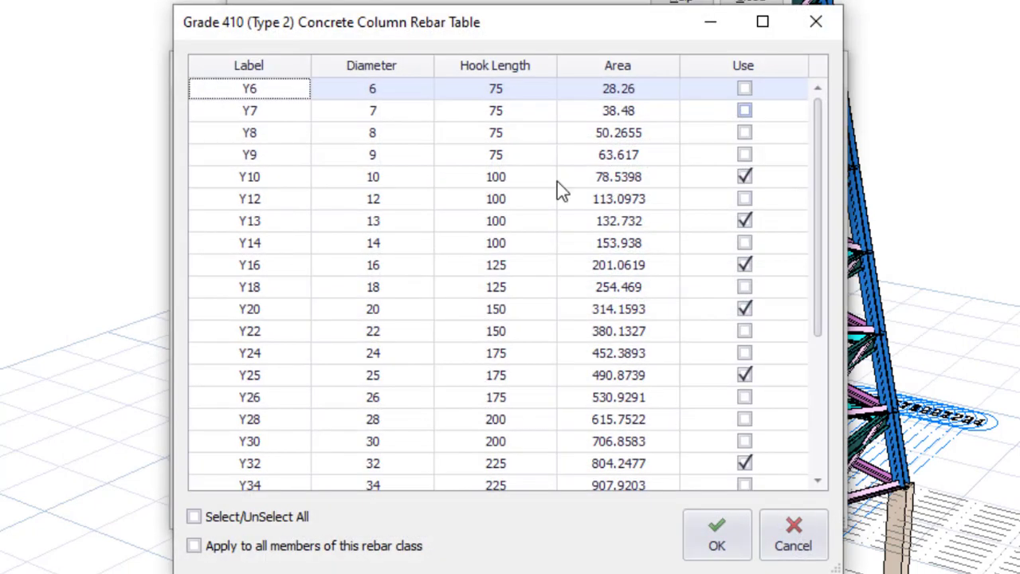
click(205, 522)
click(205, 522)
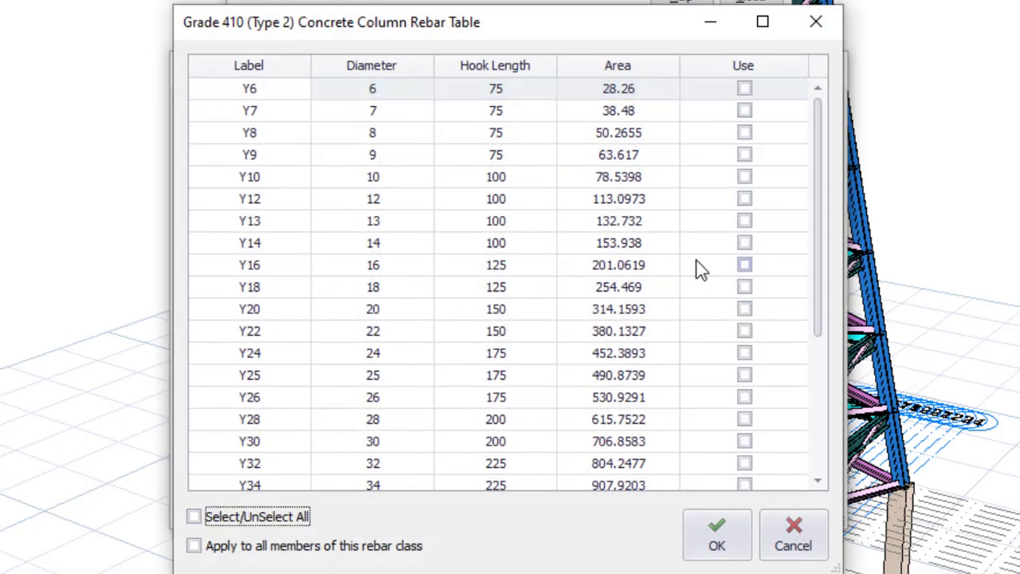
click(744, 266)
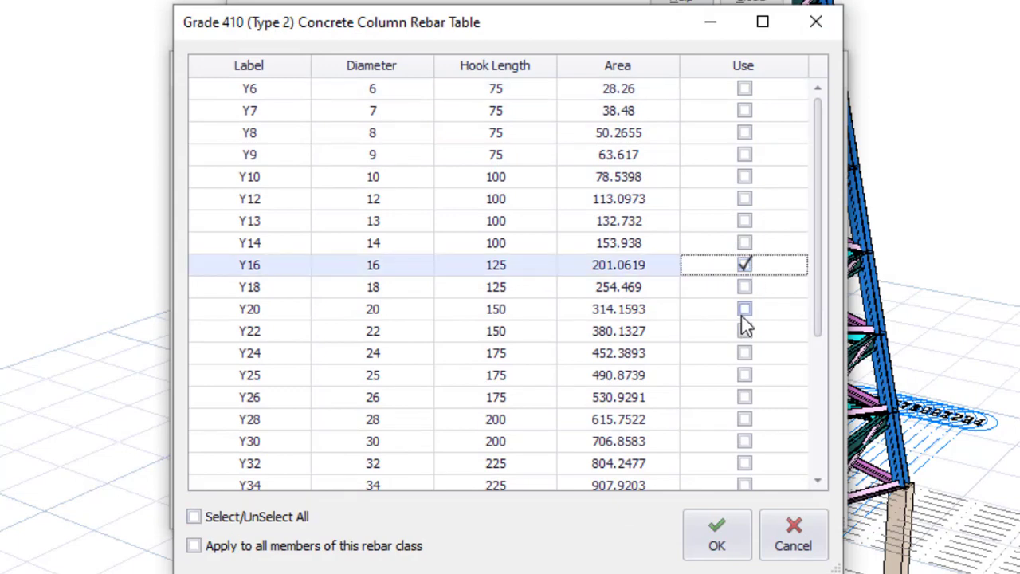
click(743, 310)
click(705, 532)
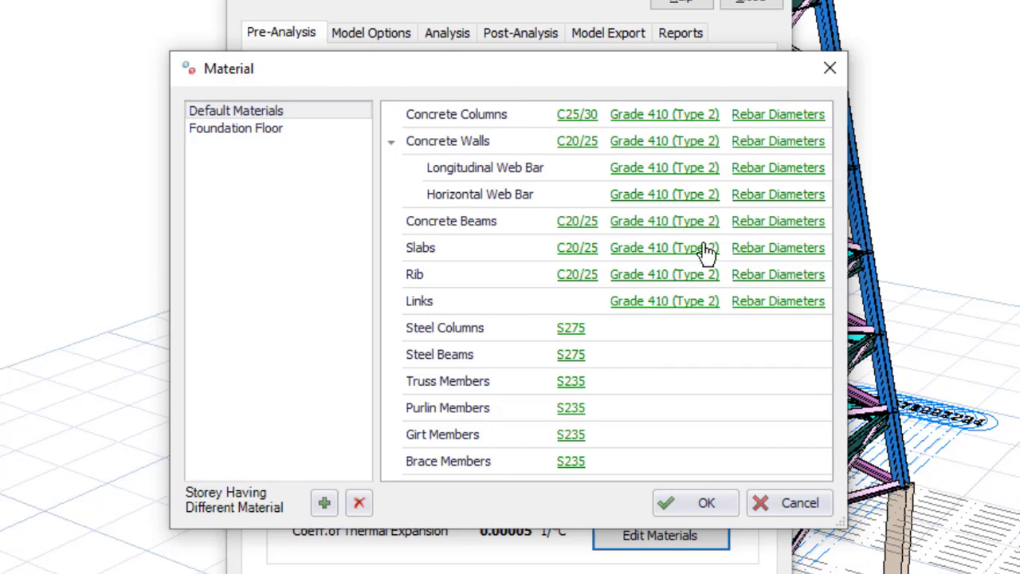
- Restrict the link rebar diameters to Y8 and Y10 only
click(763, 304)
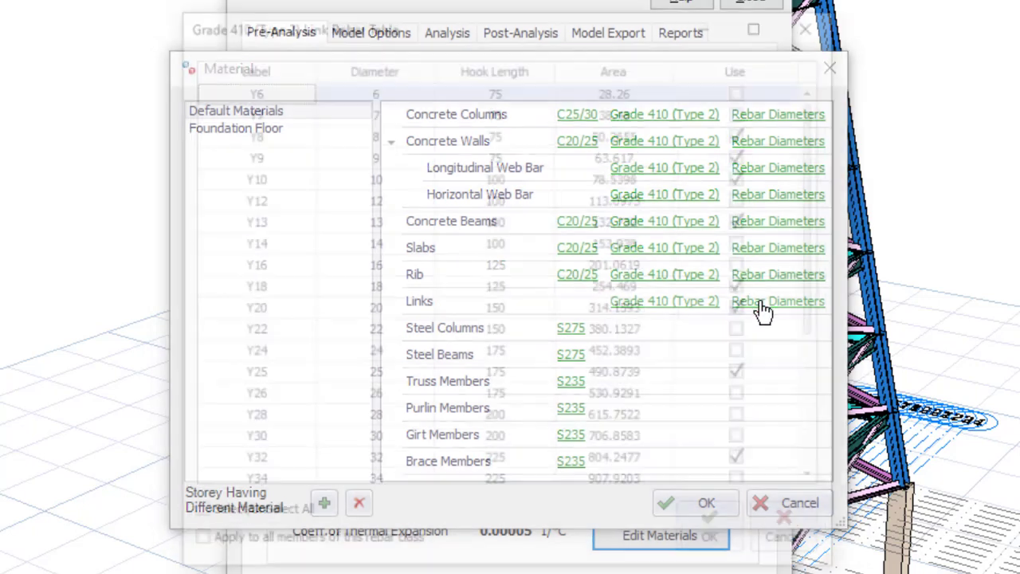
click(257, 514)
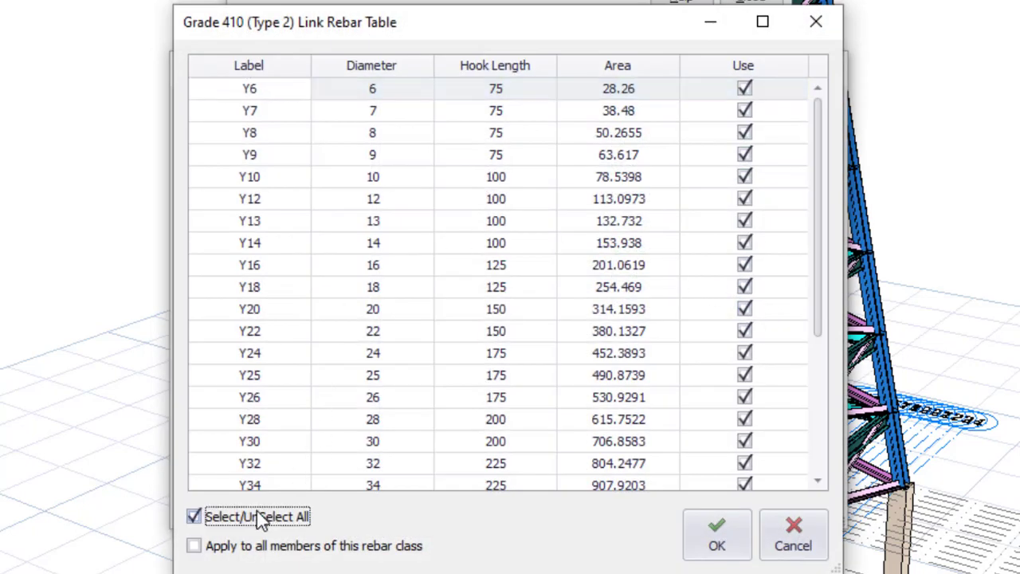
click(260, 517)
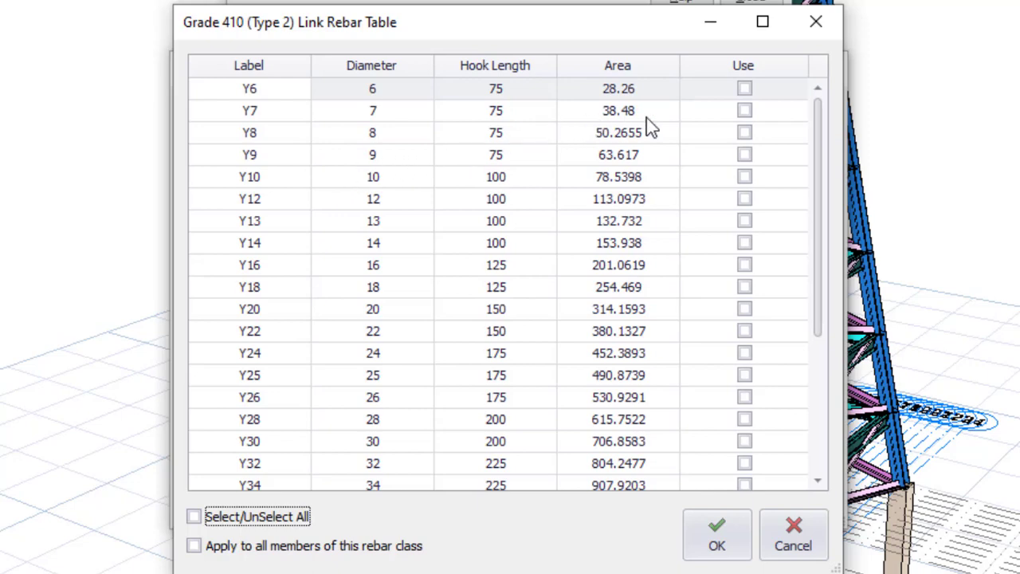
click(746, 133)
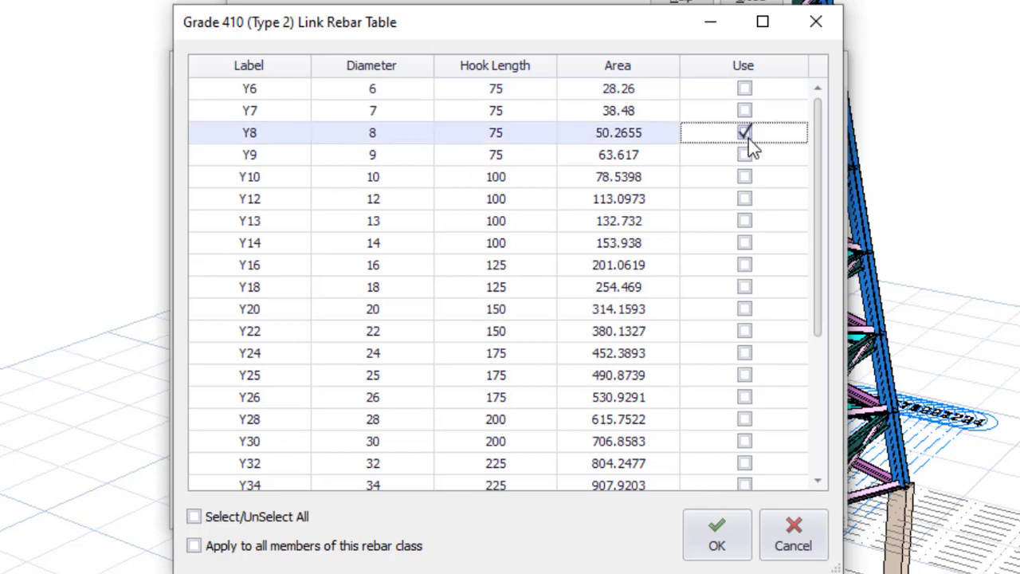
click(746, 179)
click(733, 546)
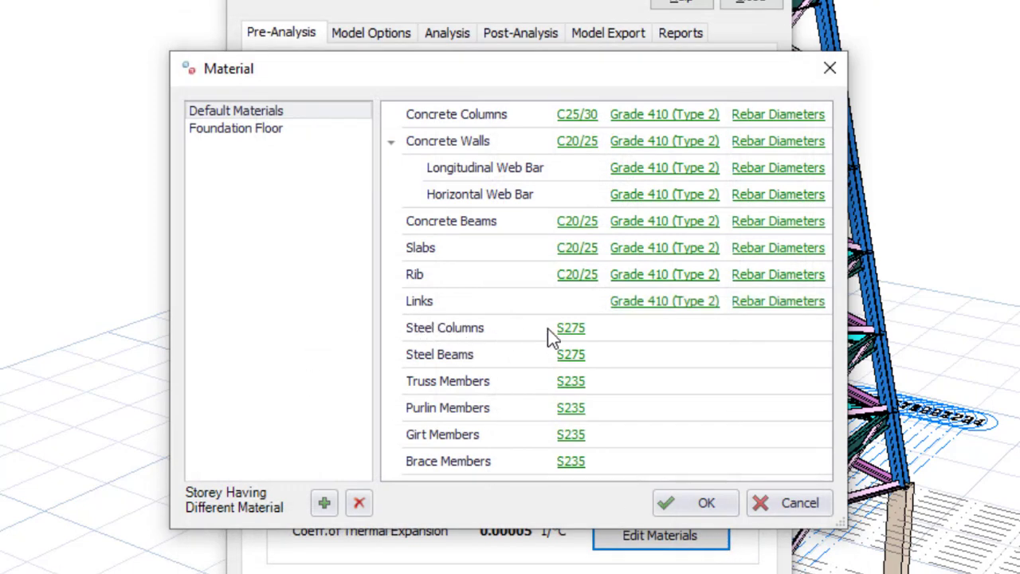
- Set the default steel grade of both the steel columns and the steel beams to S355
click(567, 330)
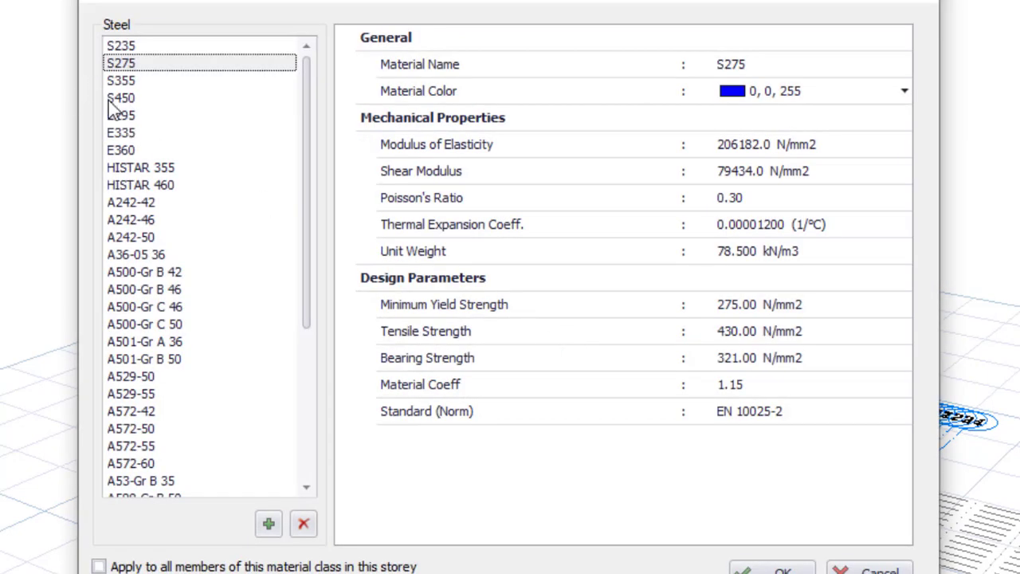
click(126, 80)
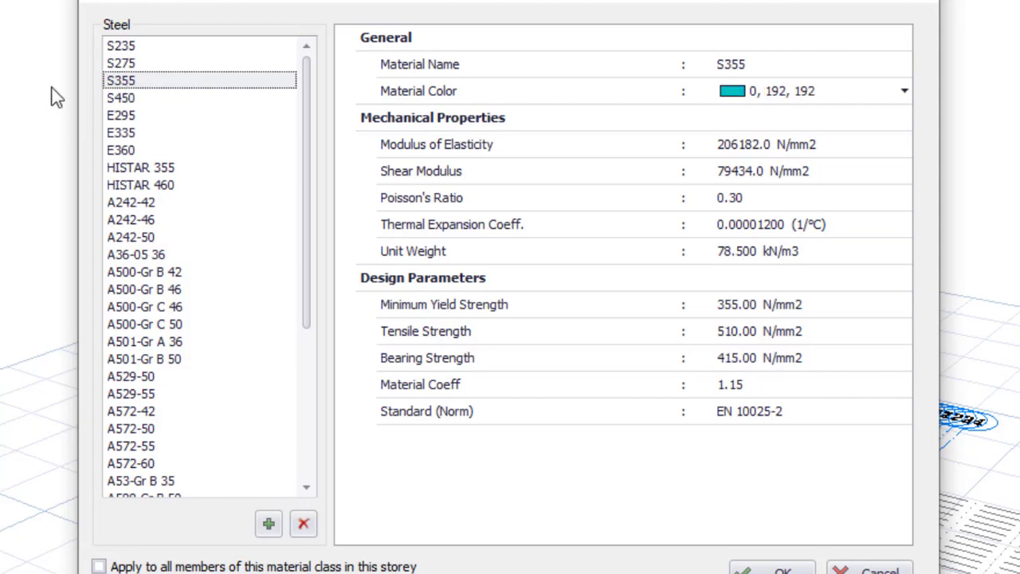
click(764, 569)
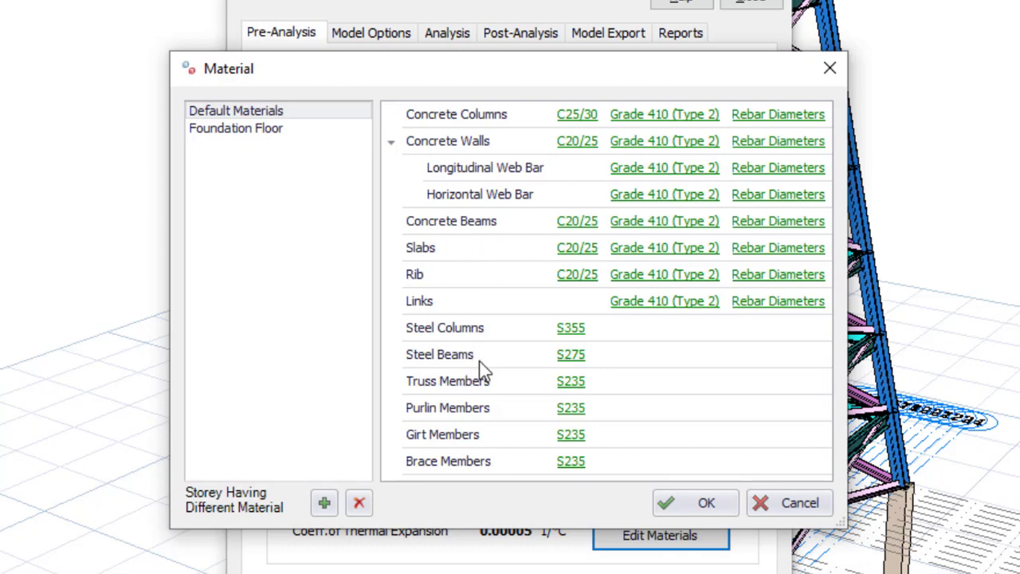
click(569, 360)
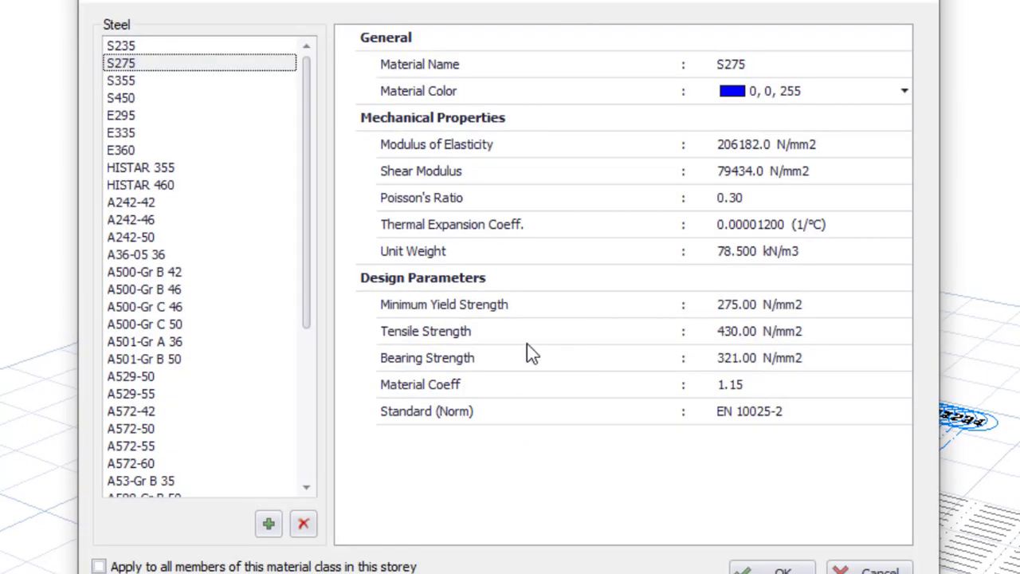
click(118, 80)
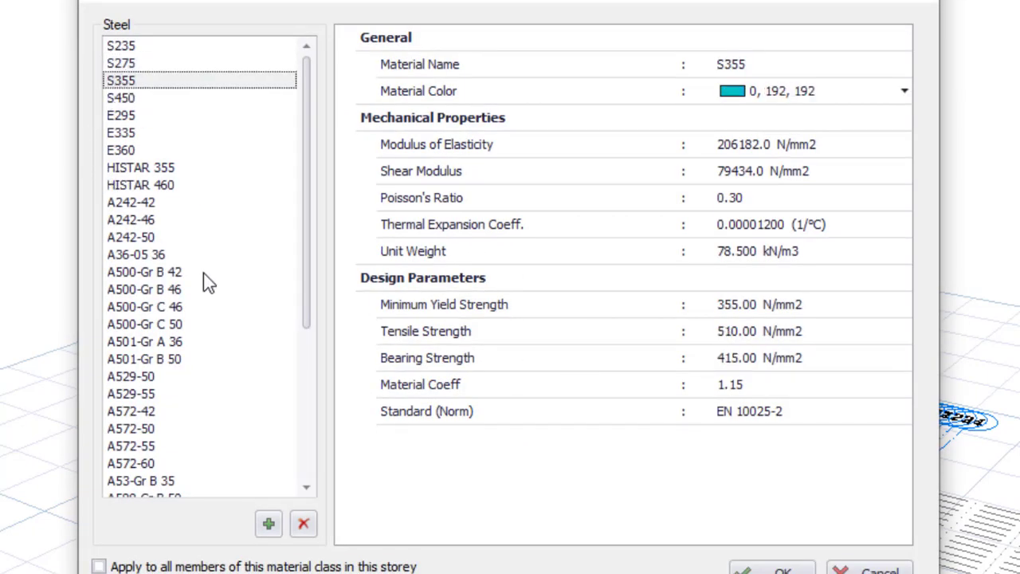
click(756, 567)
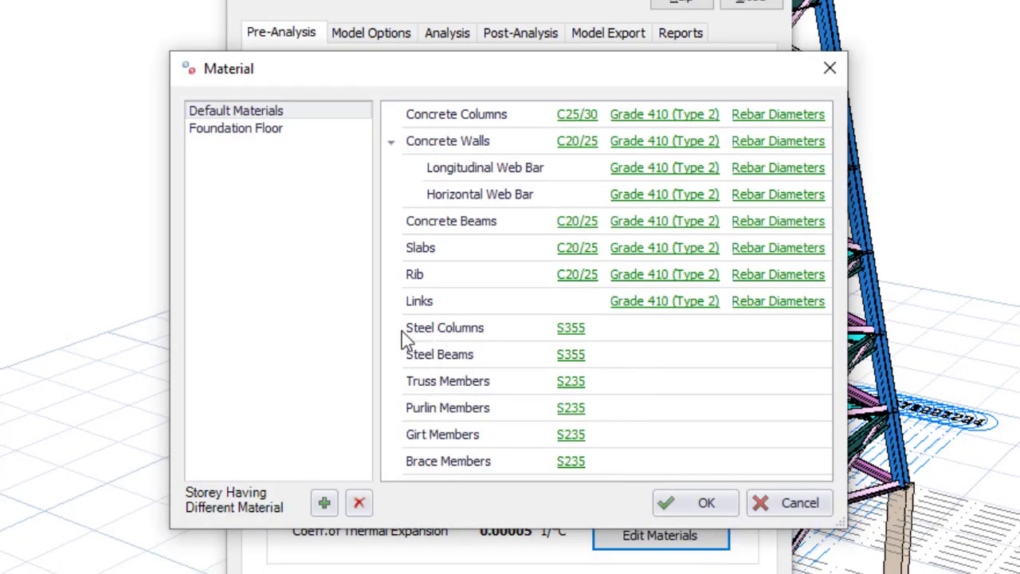
- Set the default steel grade of the brace members to S275
click(571, 464)
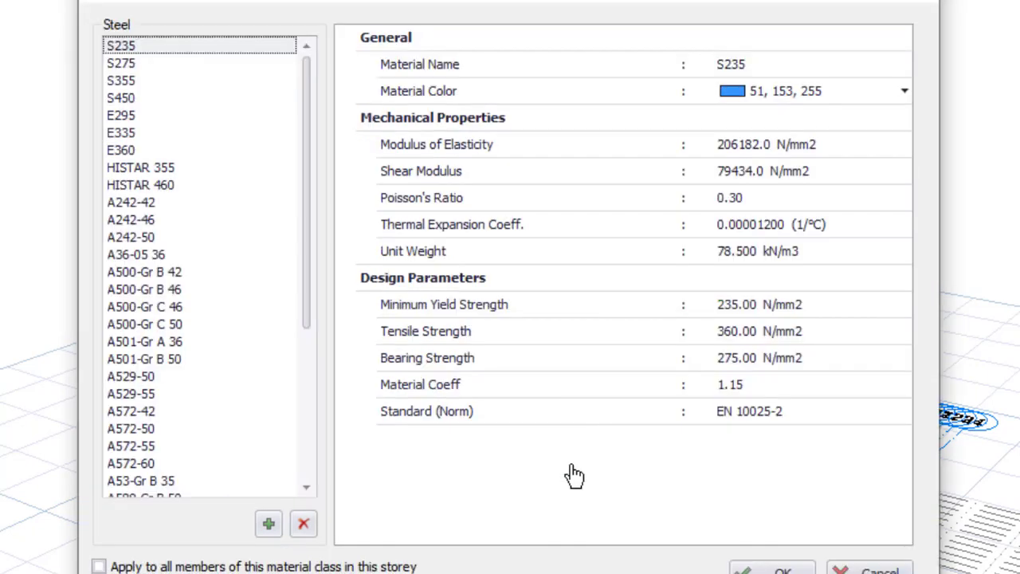
click(136, 65)
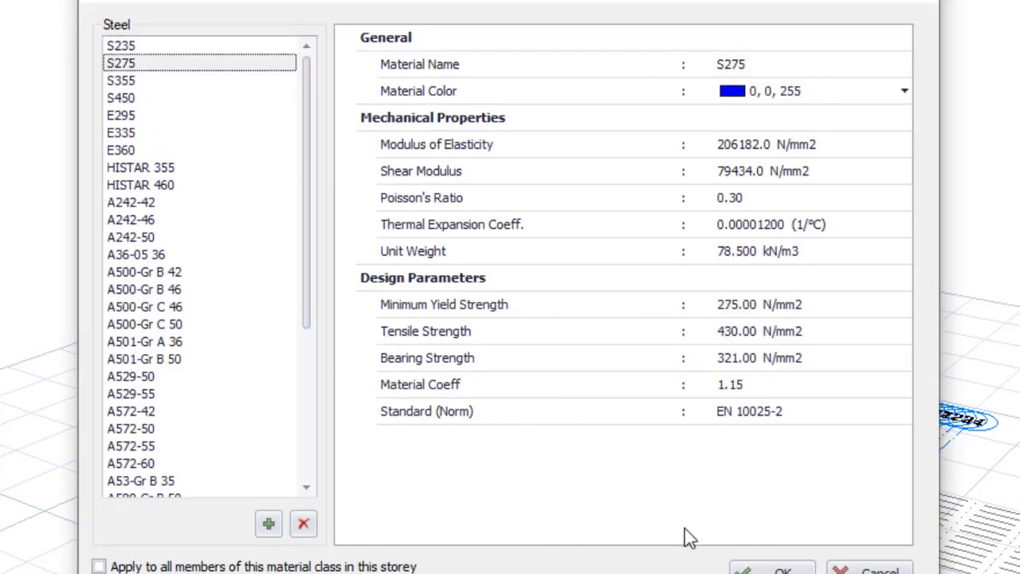
click(771, 569)
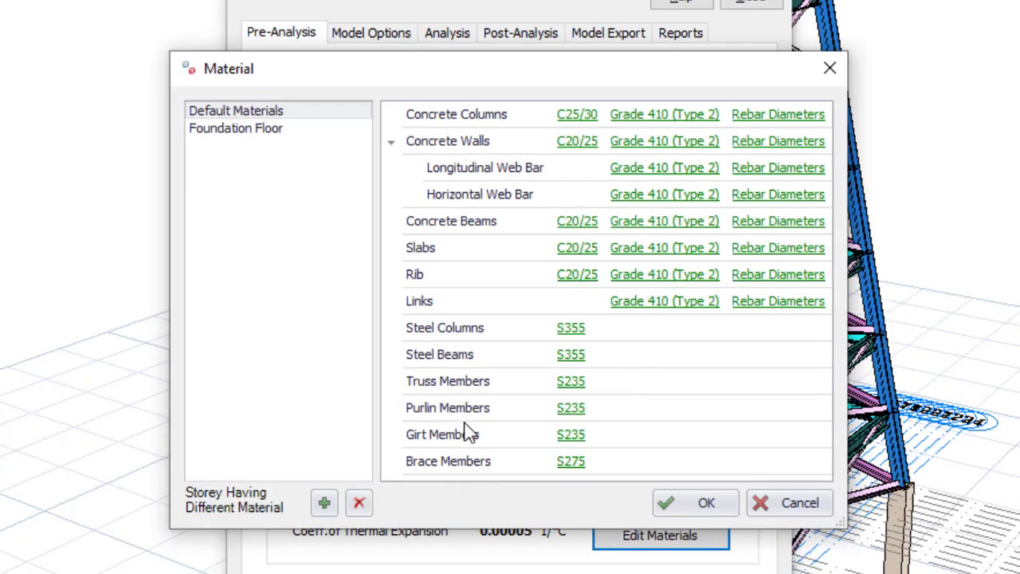
- Set the foundation concrete grade to C25/30 in the Foundation Floor materials
click(241, 129)
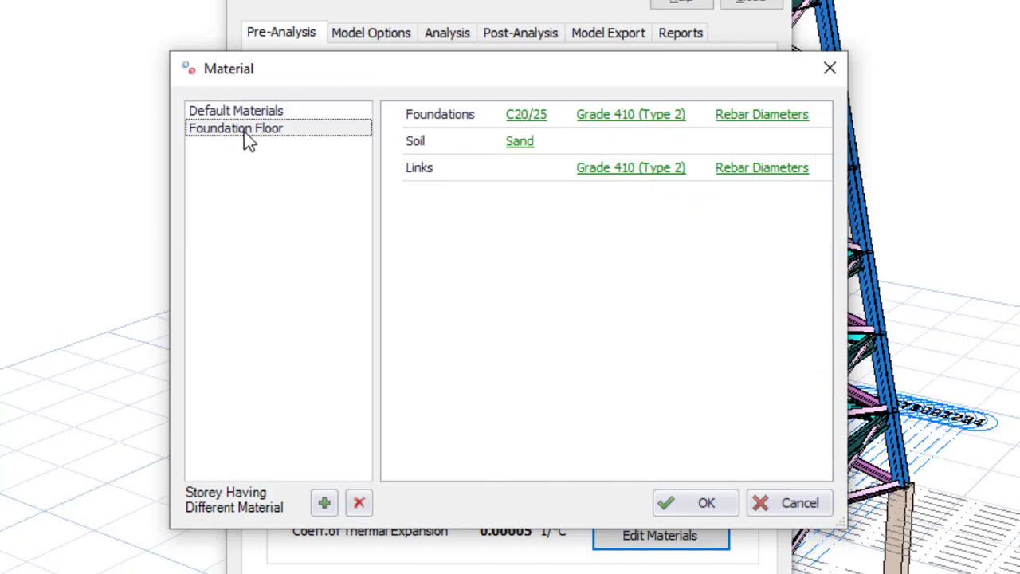
click(523, 117)
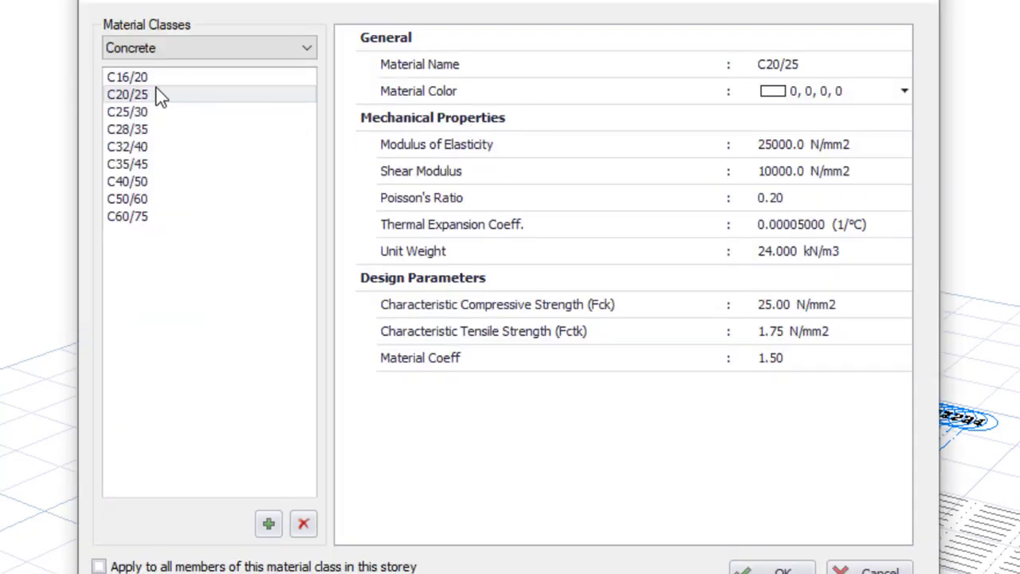
click(140, 111)
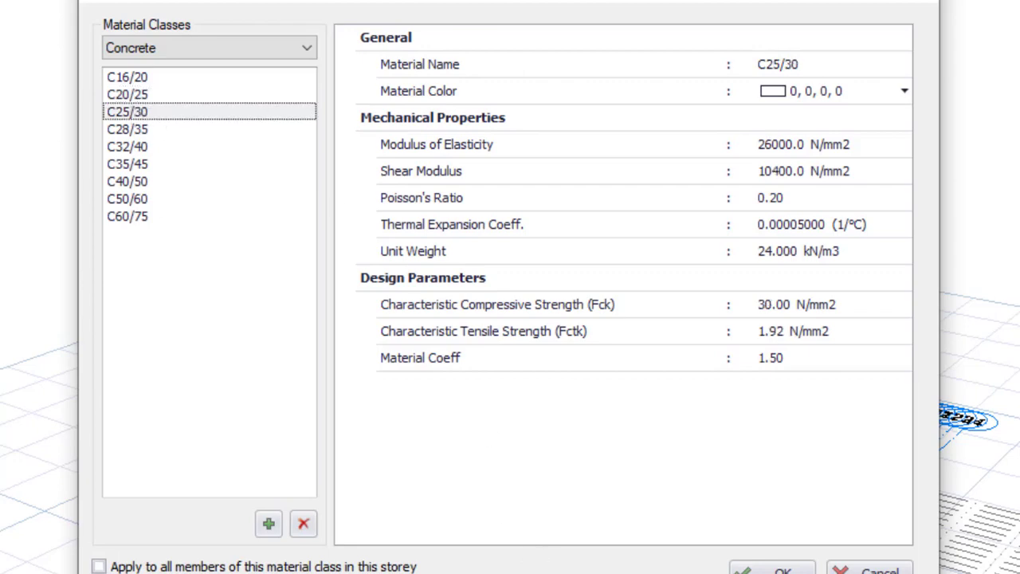
click(772, 569)
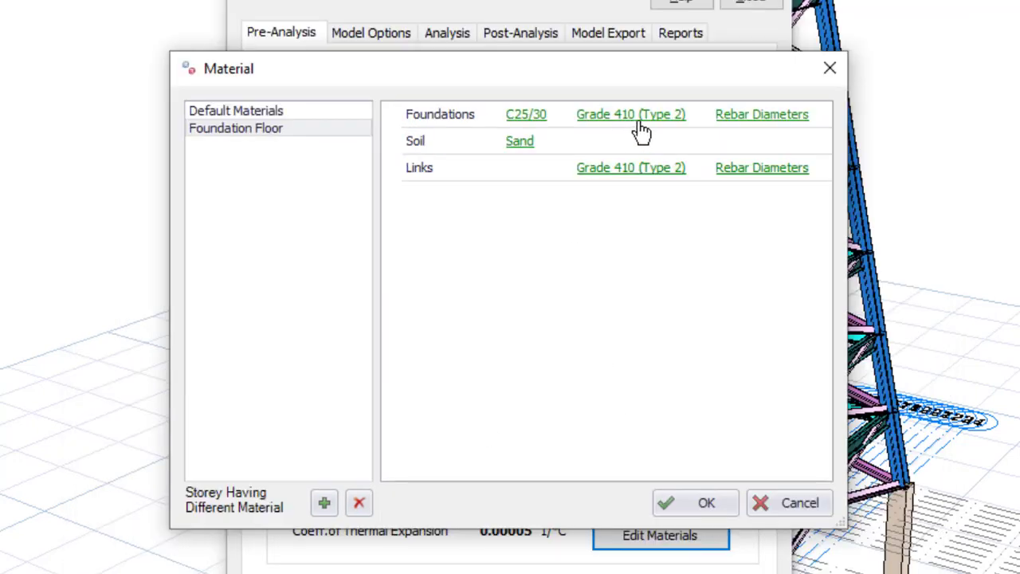
- Restrict the foundation rebar diameters to Y12, Y16 and Y20 only
click(785, 118)
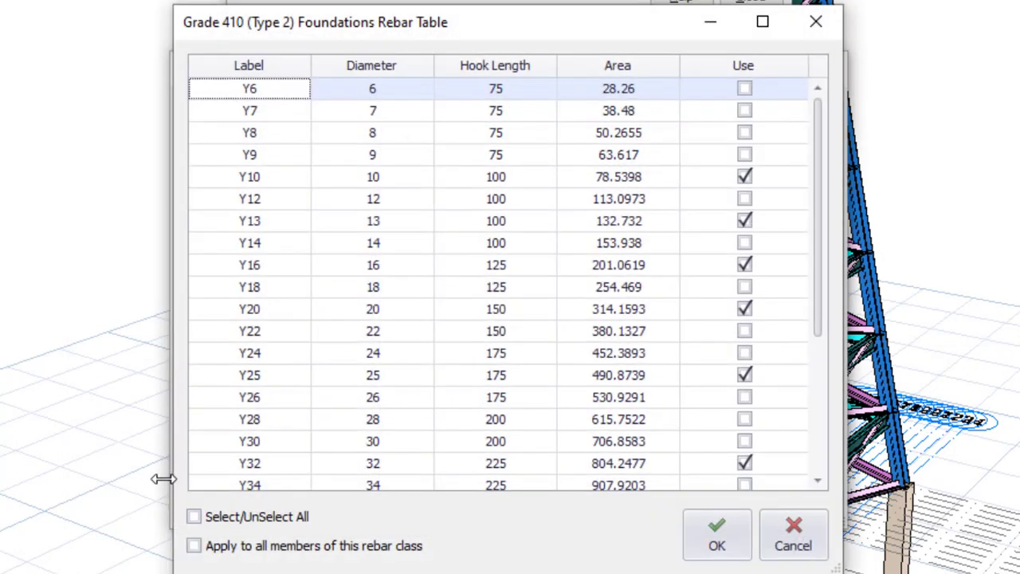
click(218, 521)
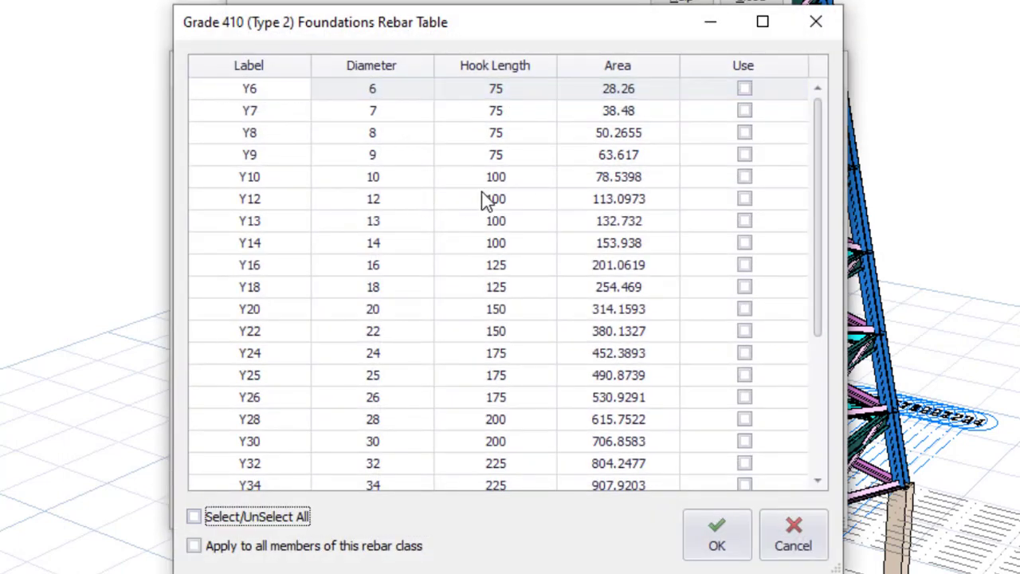
click(744, 199)
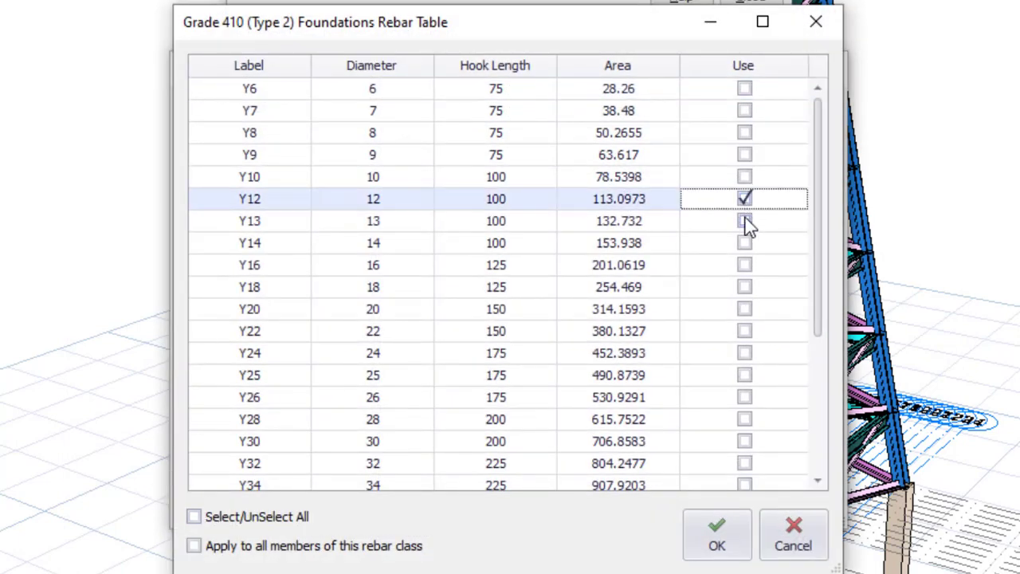
click(745, 272)
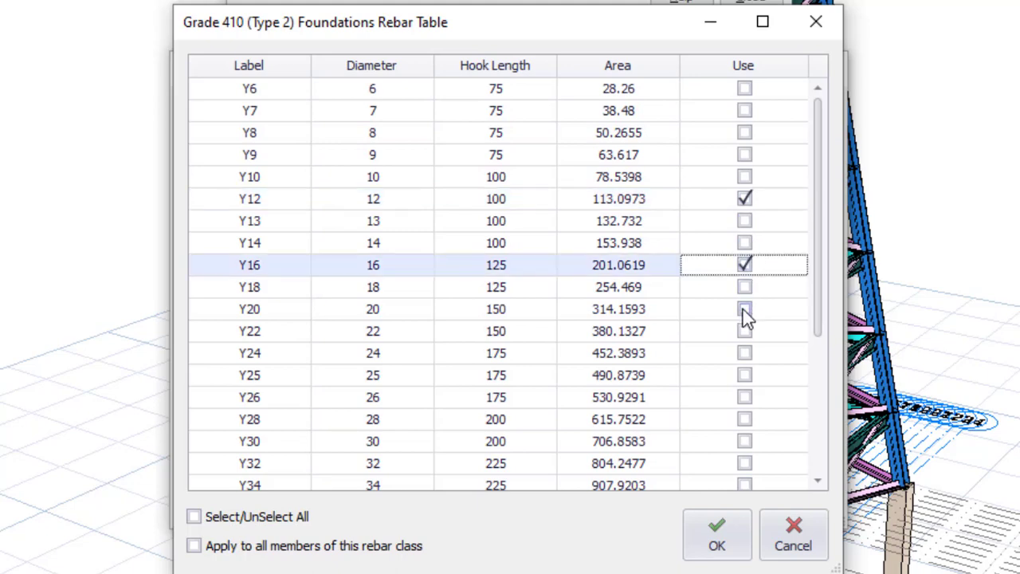
click(744, 310)
click(717, 538)
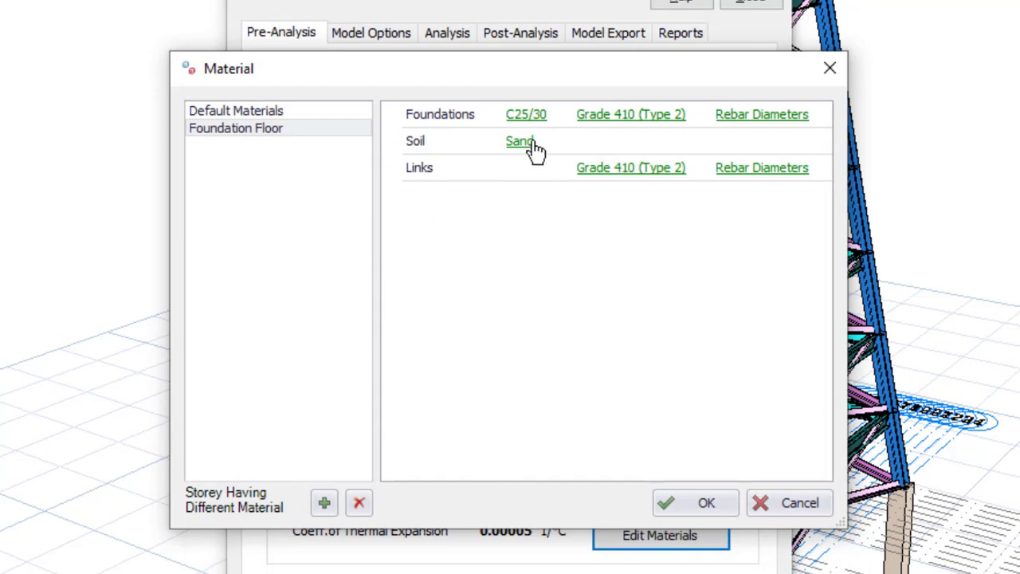
- Restrict the Foundation Floor link rebar diameters to Y8 and Y10 only and save the project materials
click(770, 168)
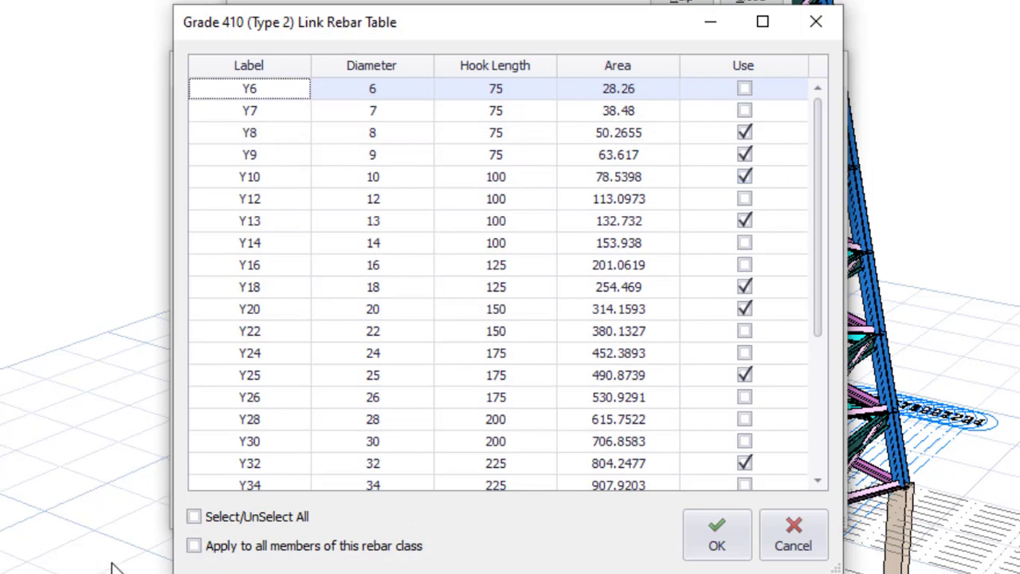
click(223, 524)
click(224, 523)
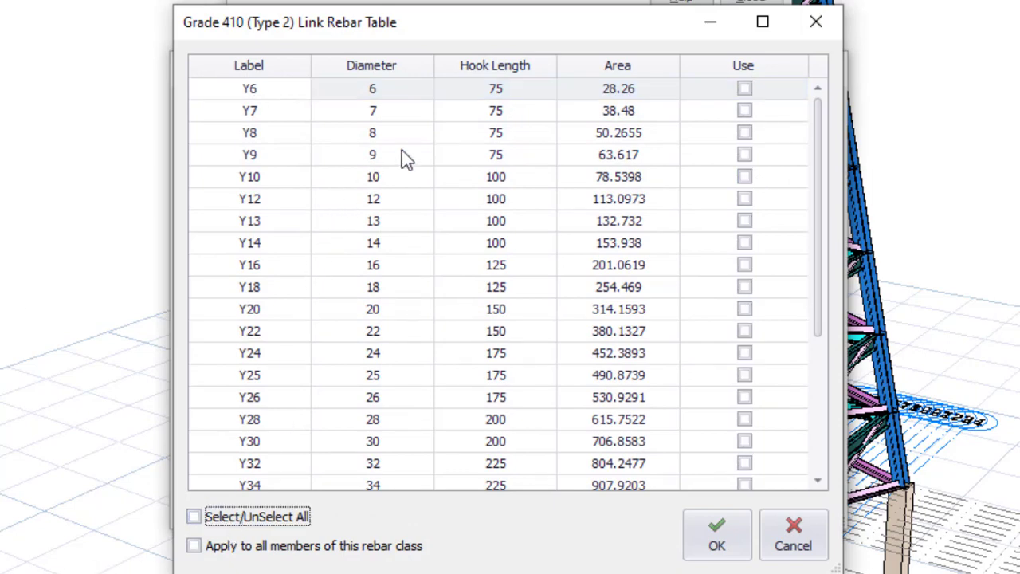
click(746, 135)
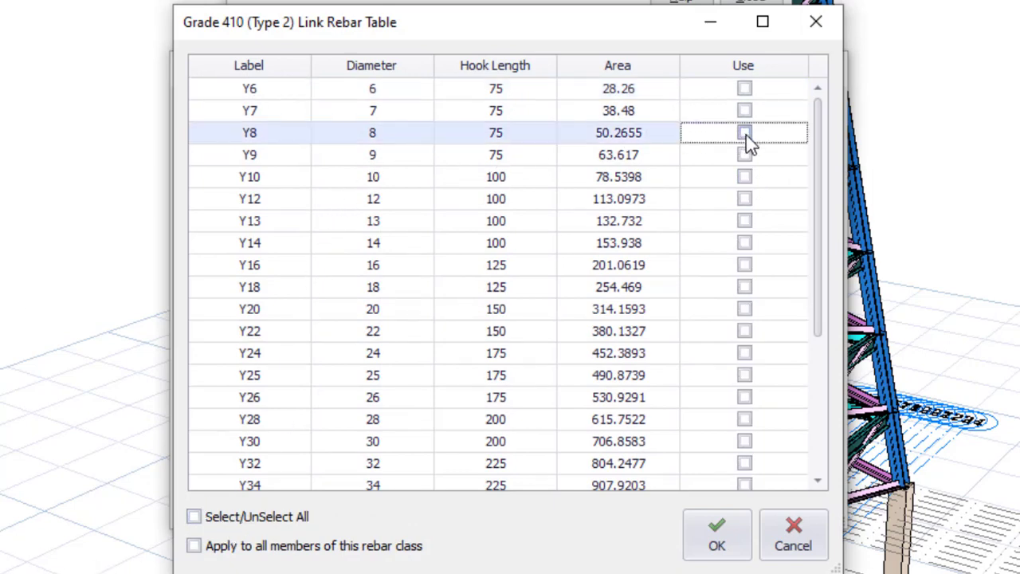
click(744, 178)
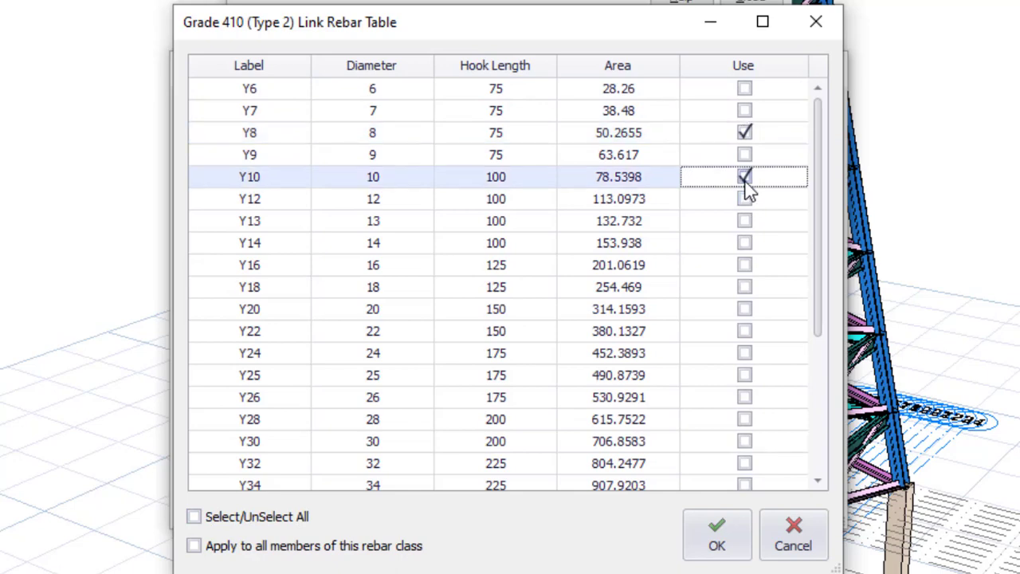
click(715, 536)
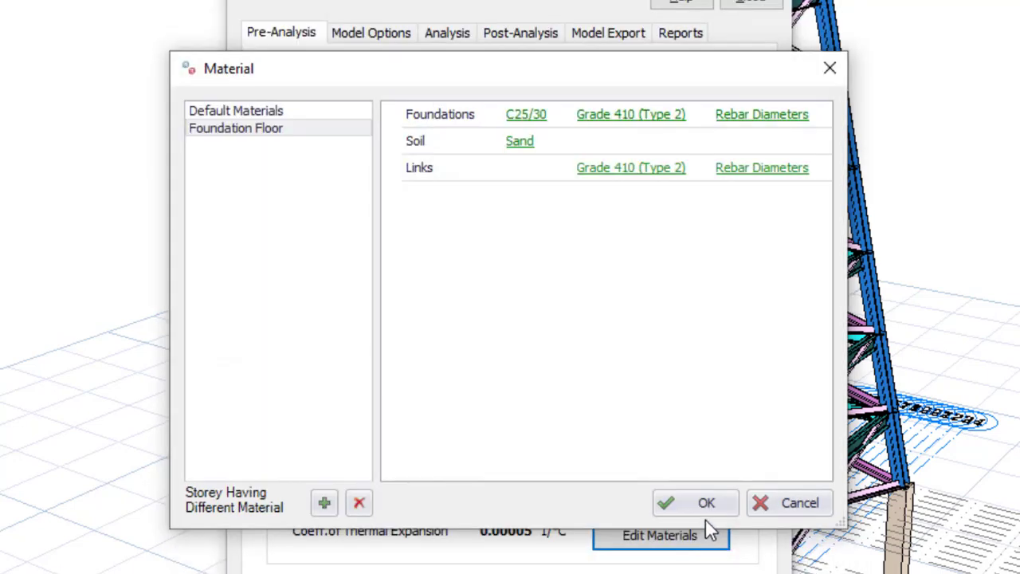
click(705, 511)
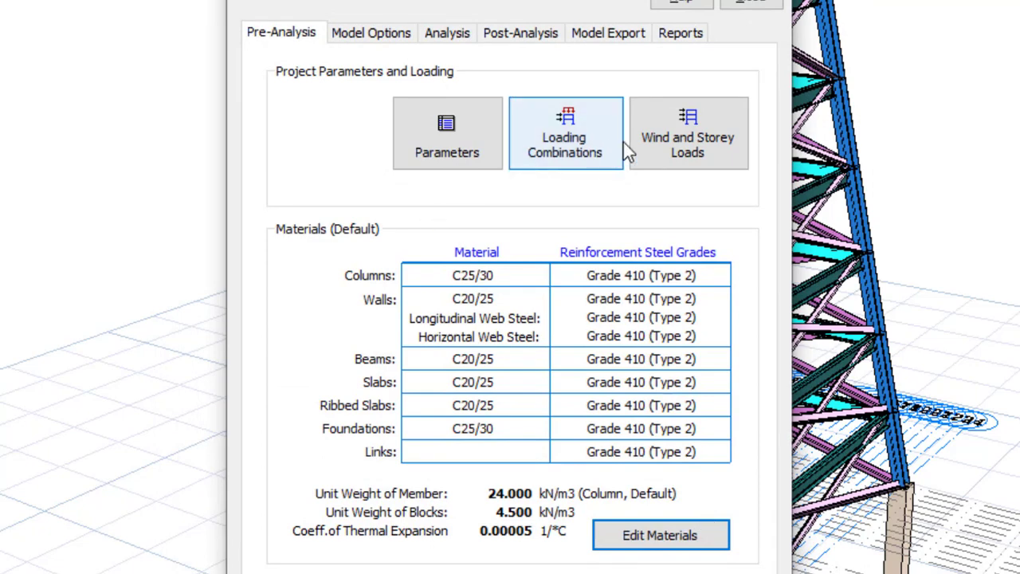
- Try to open the Wind Load Calculator from the storey parameters and loads
click(662, 141)
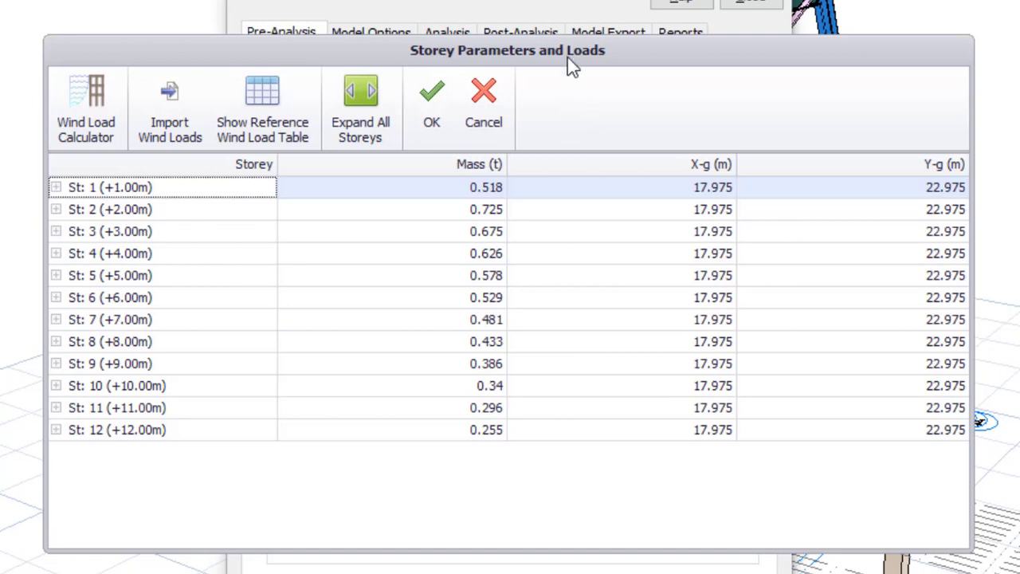
click(73, 101)
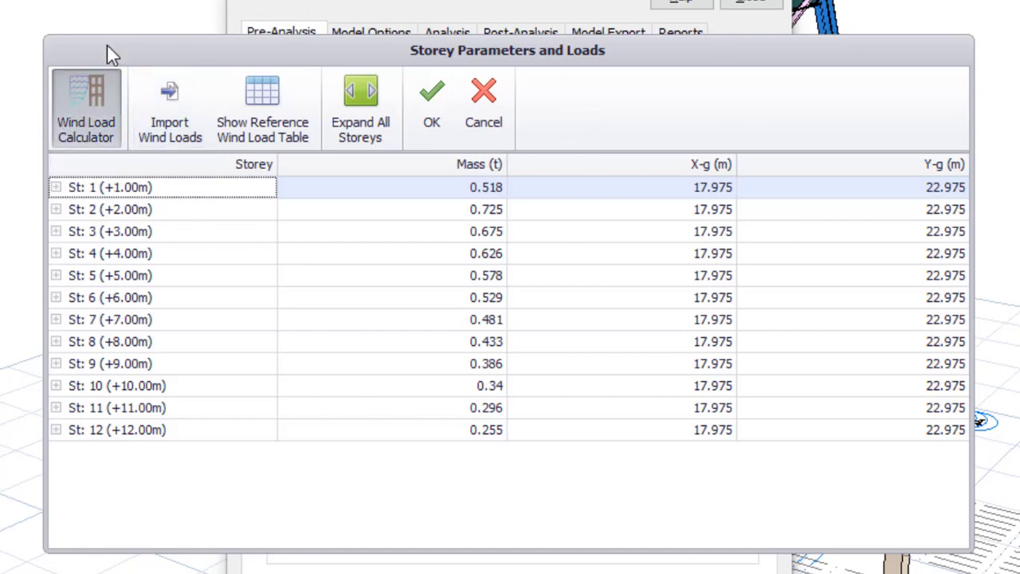
click(232, 126)
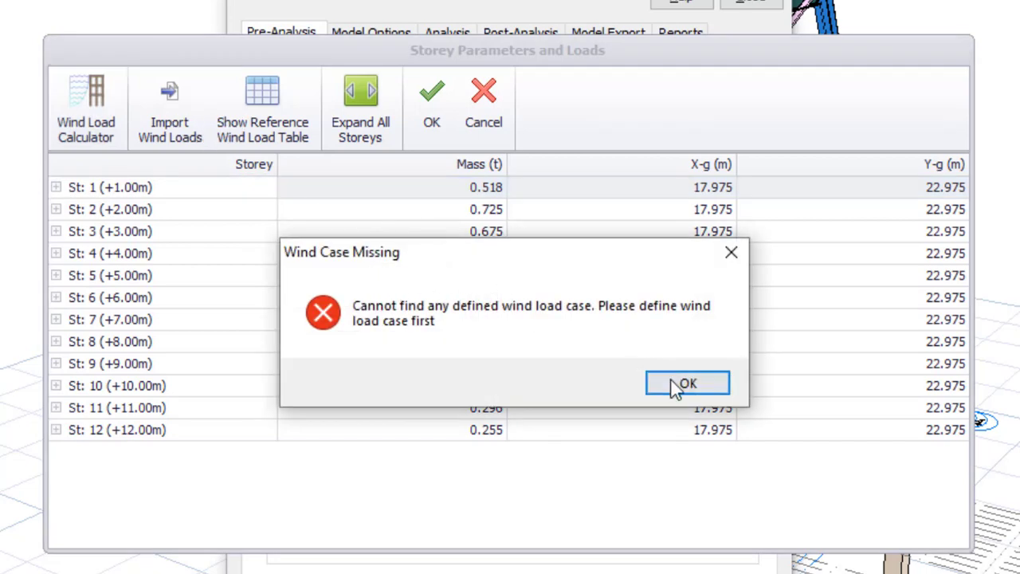
click(700, 386)
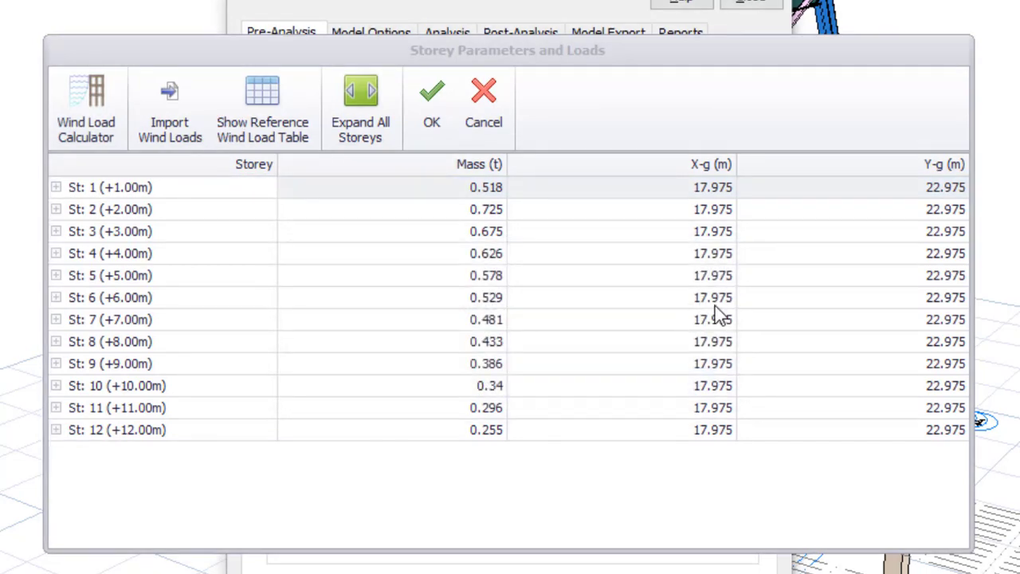
click(447, 109)
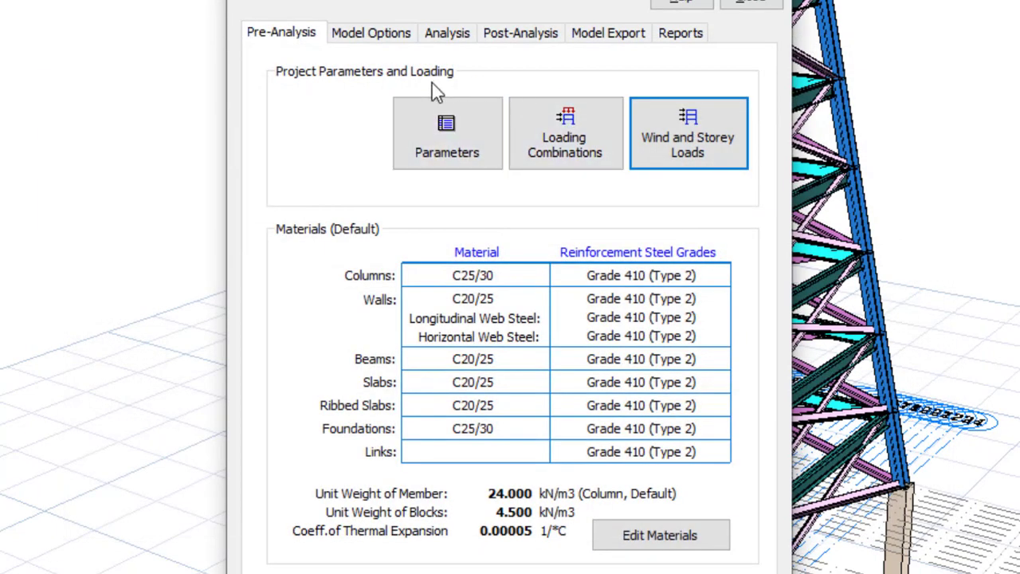
- Regenerate the loading combinations with the unfactored G+Q combination and wind loading included and notional loading excluded
click(582, 143)
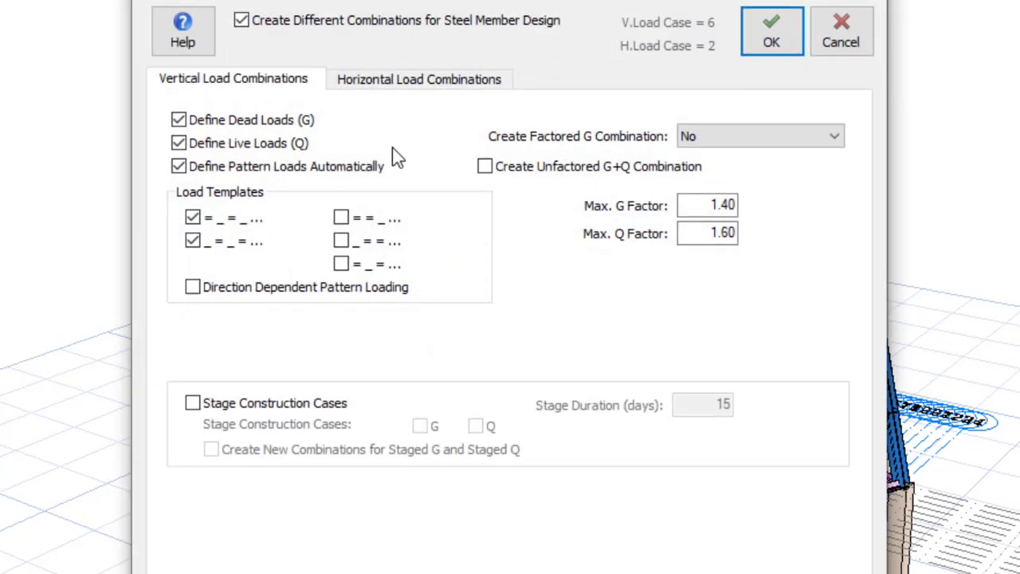
click(485, 167)
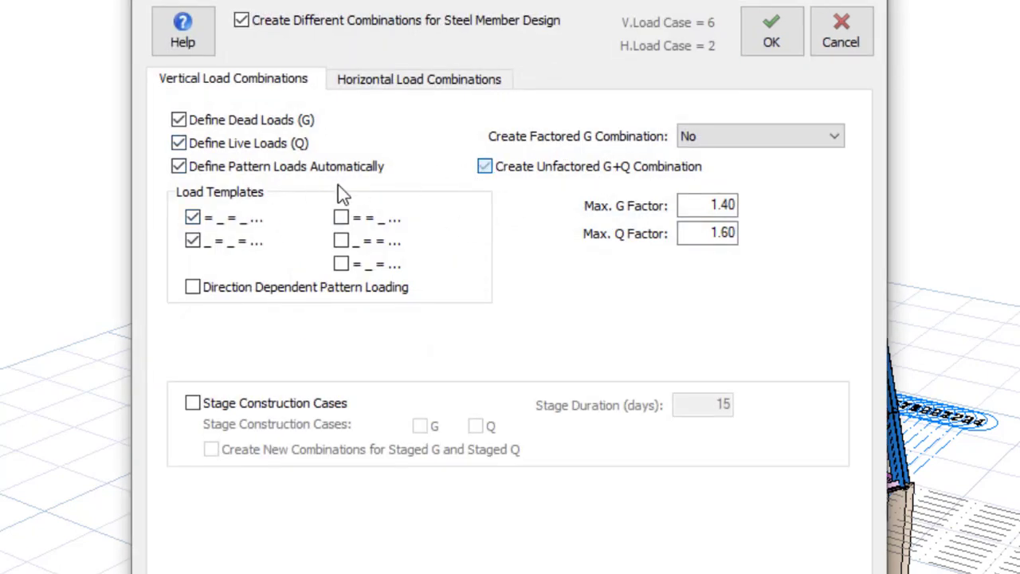
click(382, 83)
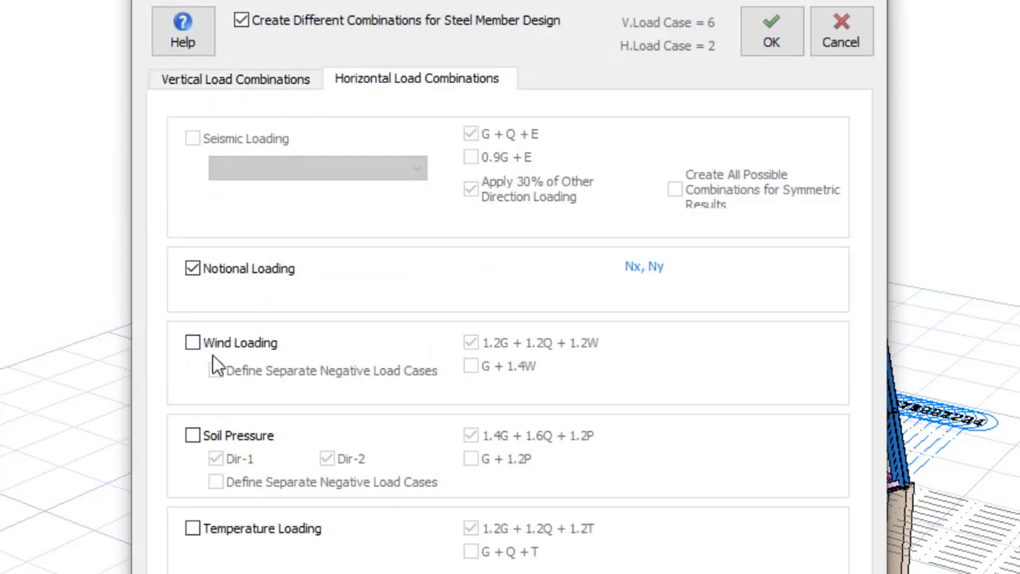
click(192, 342)
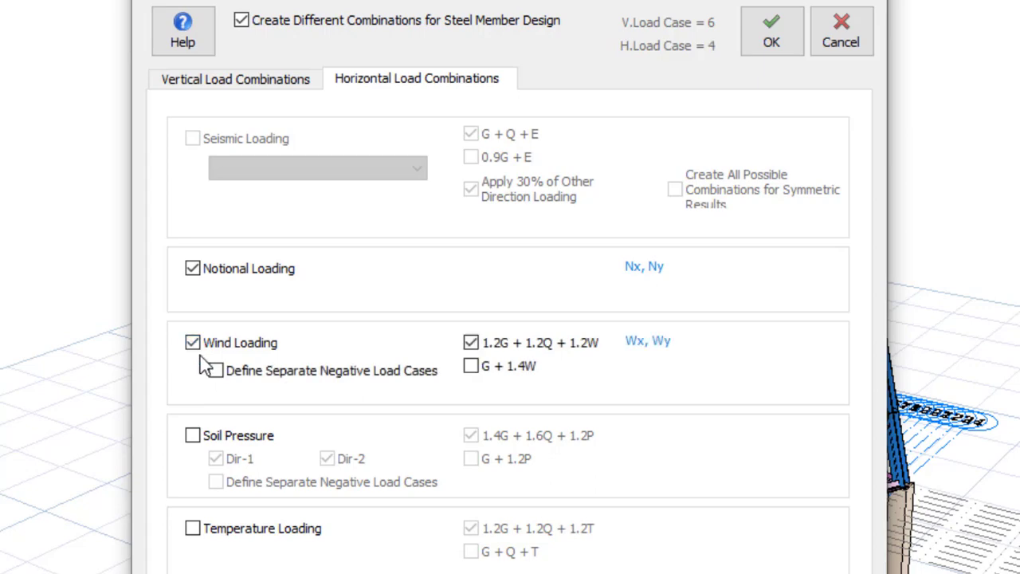
click(180, 270)
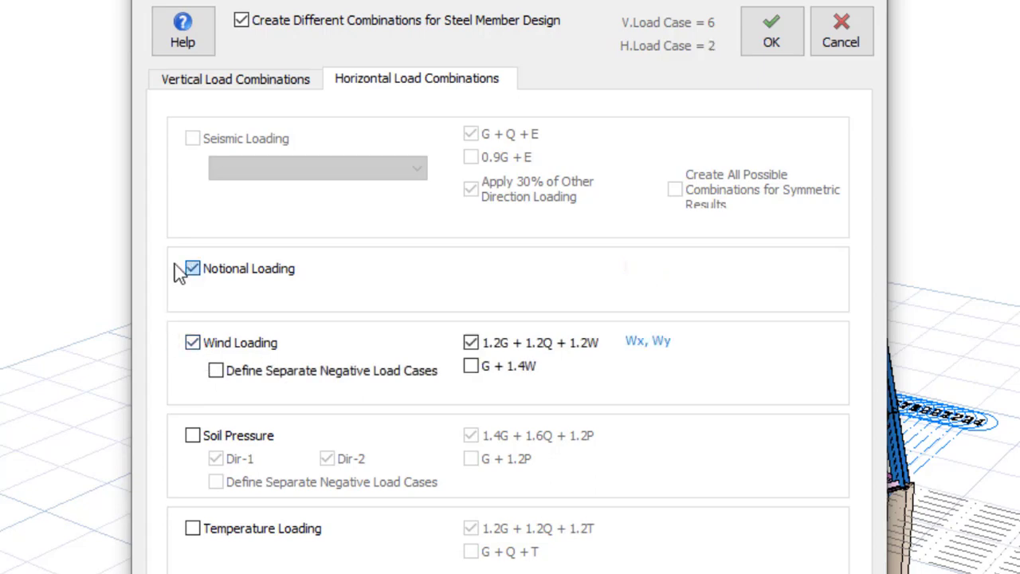
click(768, 28)
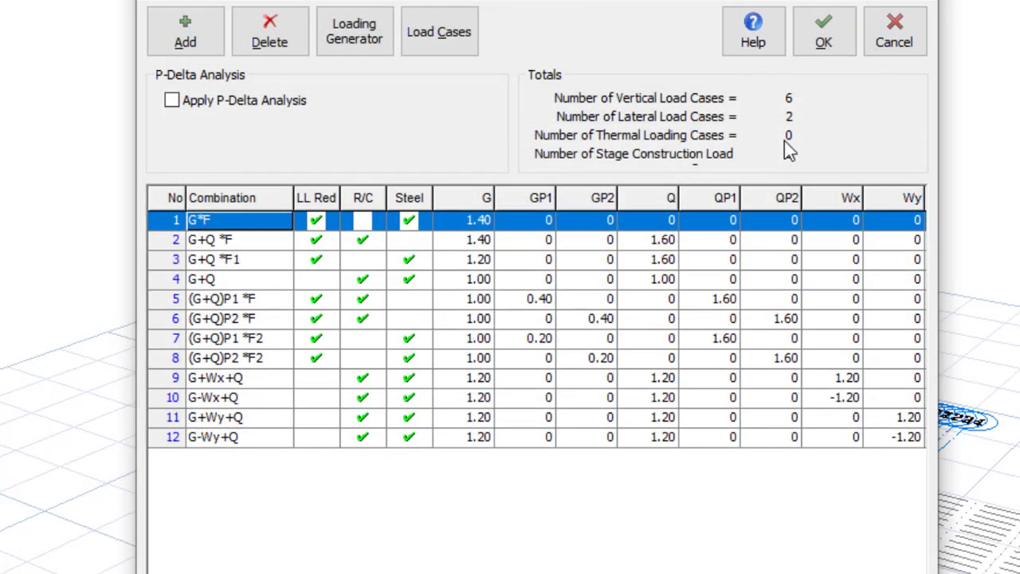
click(824, 43)
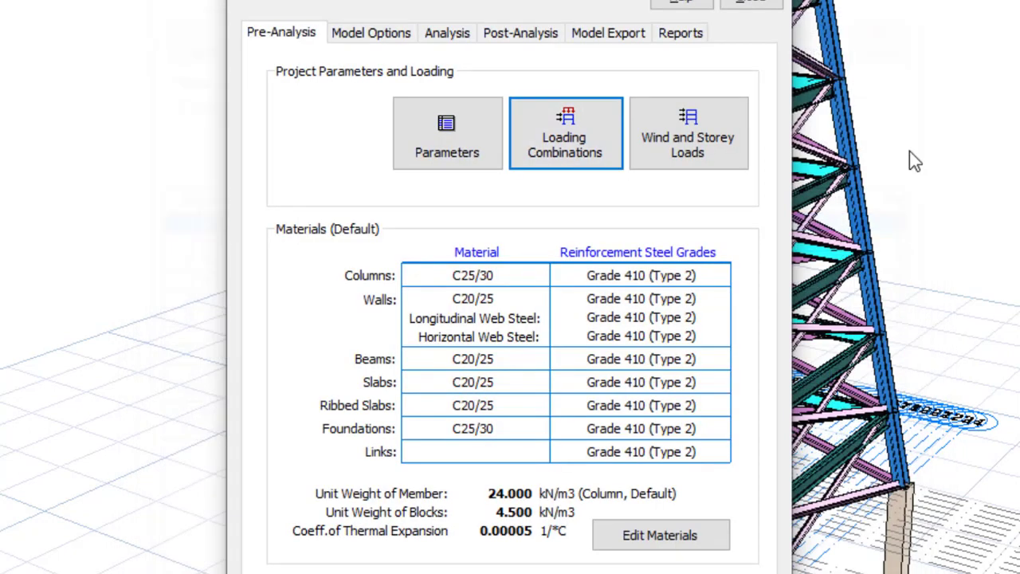
- Calculate the wind loads with a basic wind speed of 45 m/s, a minimum wind pressure of 0.8 kPa and the Town site type
click(694, 155)
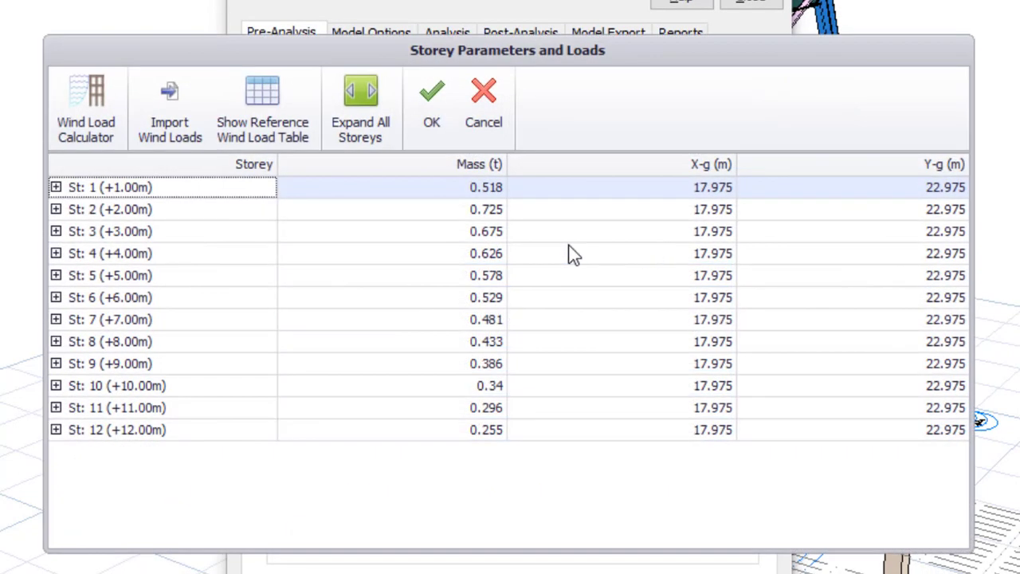
click(87, 116)
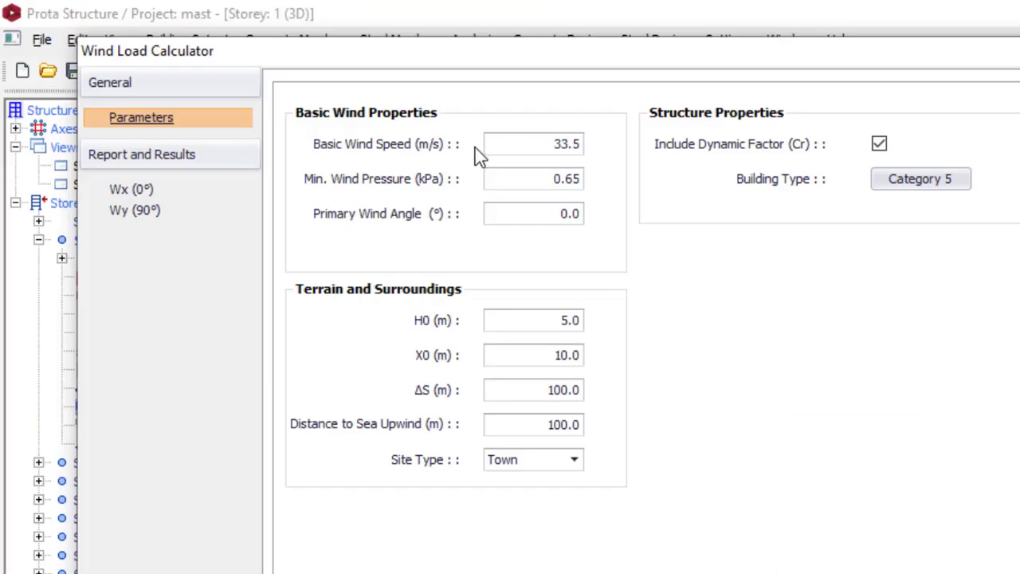
click(247, 9)
text(45.0)
click(526, 168)
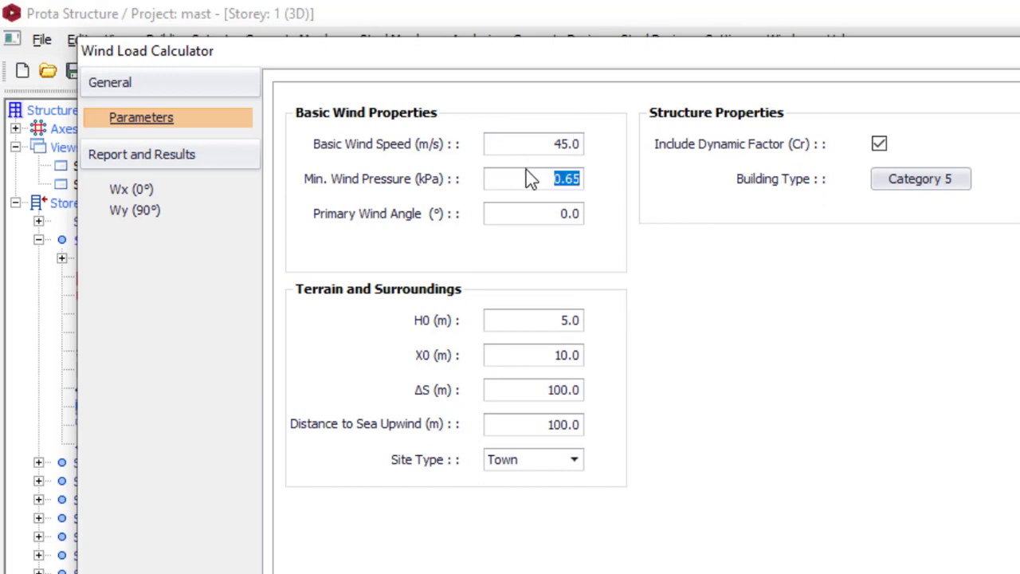
text(0.0)
key(BackSpace)
text(8)
click(573, 459)
click(575, 461)
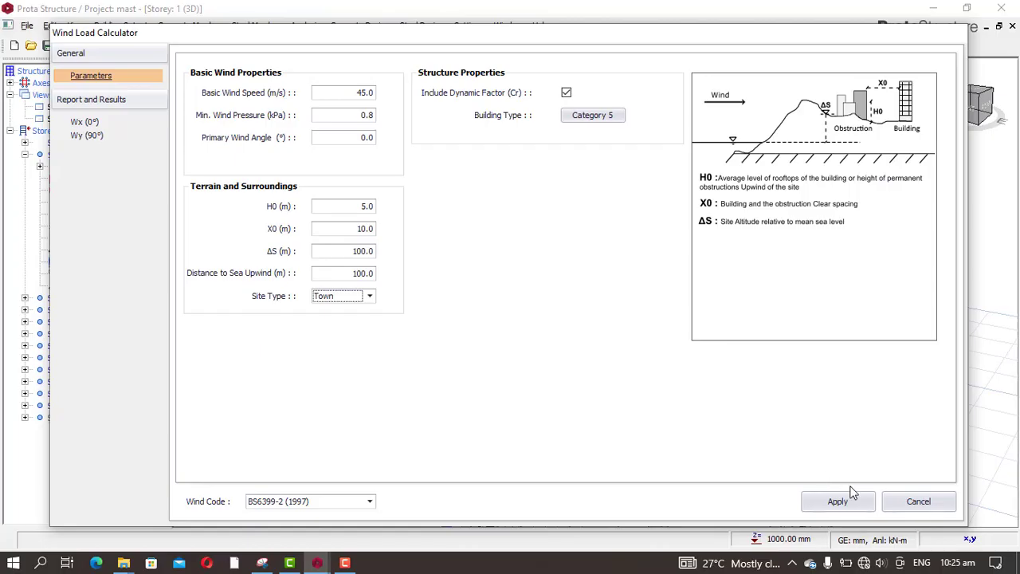
click(840, 500)
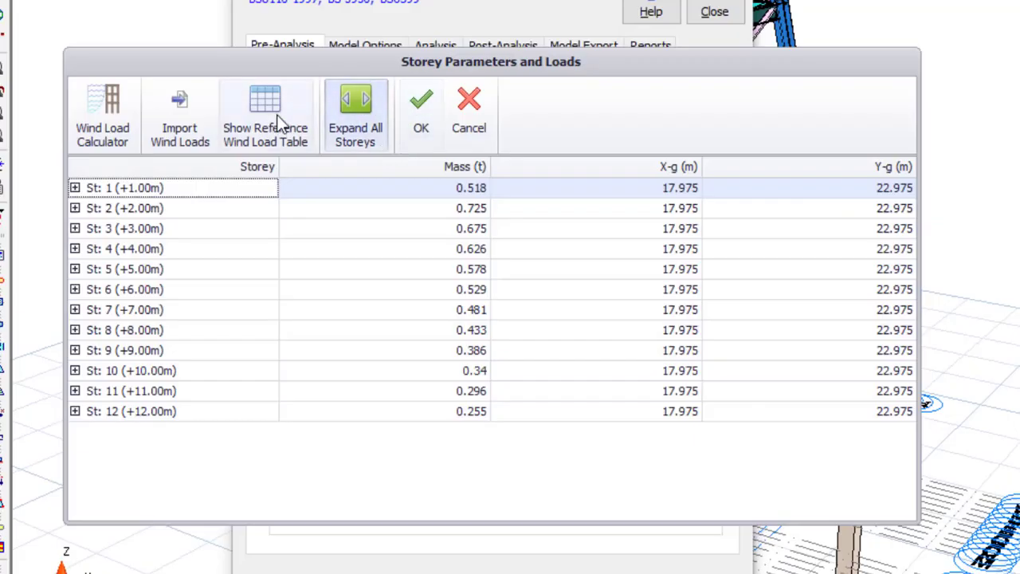
- Review the calculated Wx and Wy wind loads of every storey and accept the storey loads
click(428, 153)
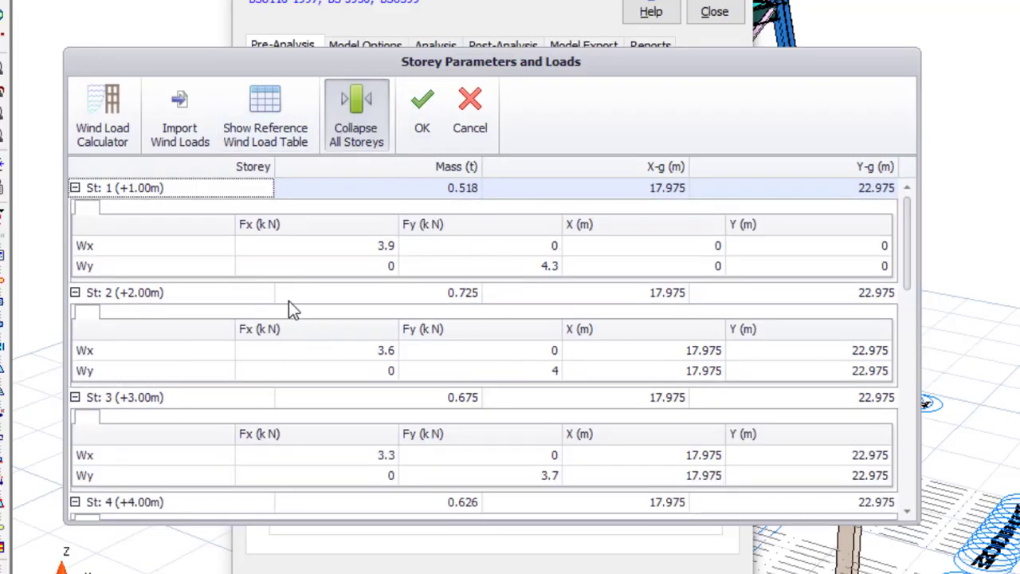
scroll(303, 312, down, 10)
scroll(335, 325, up, 10)
click(414, 116)
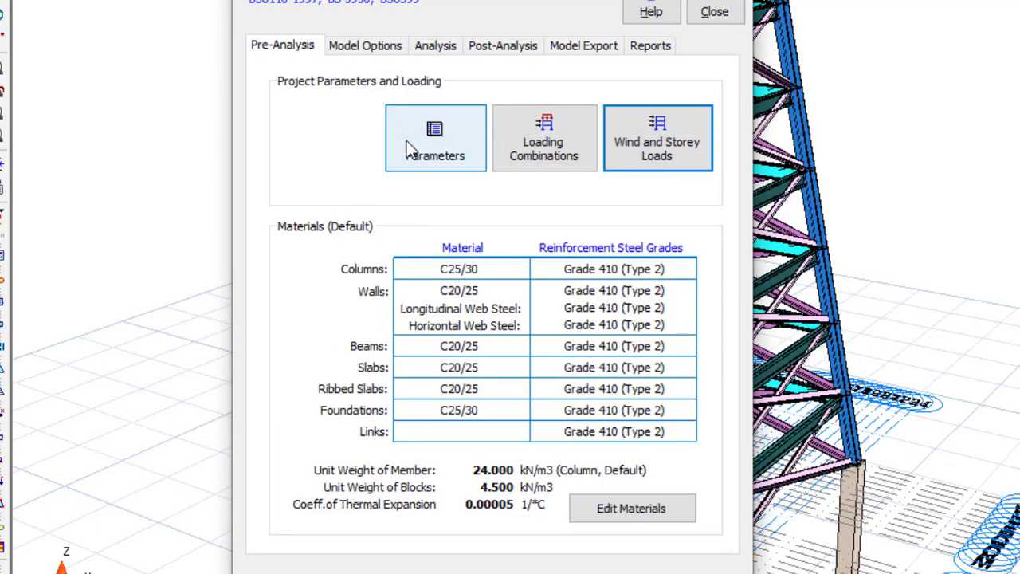
- Turn off the Sparse Solver for building analysis in the model settings
click(365, 49)
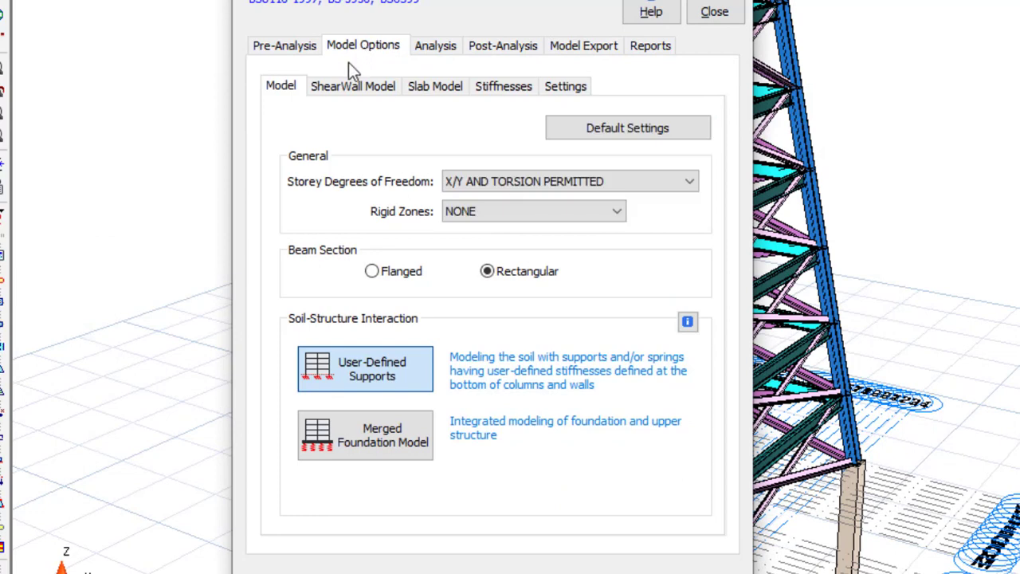
click(552, 88)
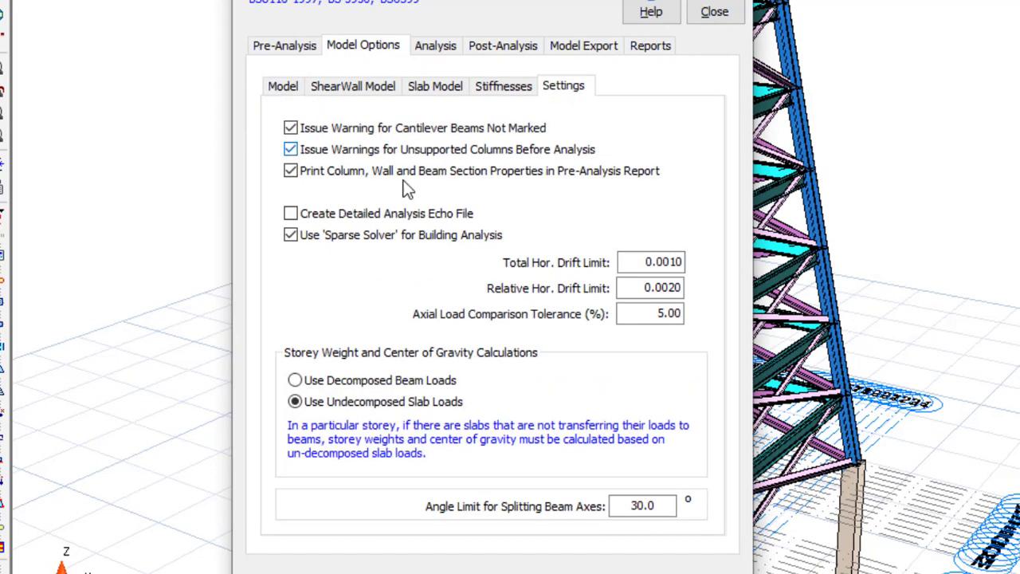
click(311, 239)
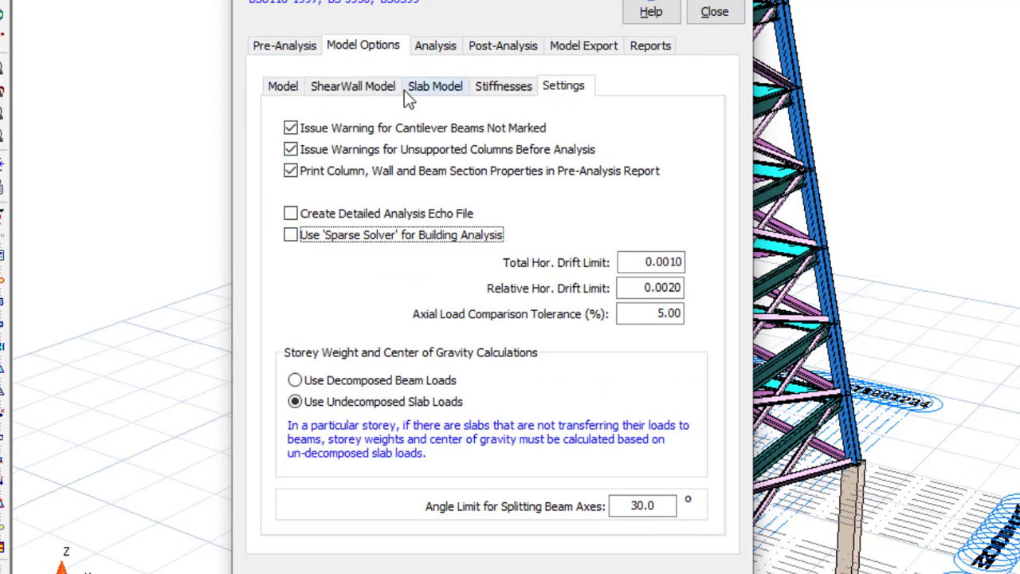
- Run the static building analysis with column/wall reinforcement design and the steel member design check included, and close the Building Analysis dialog
click(435, 41)
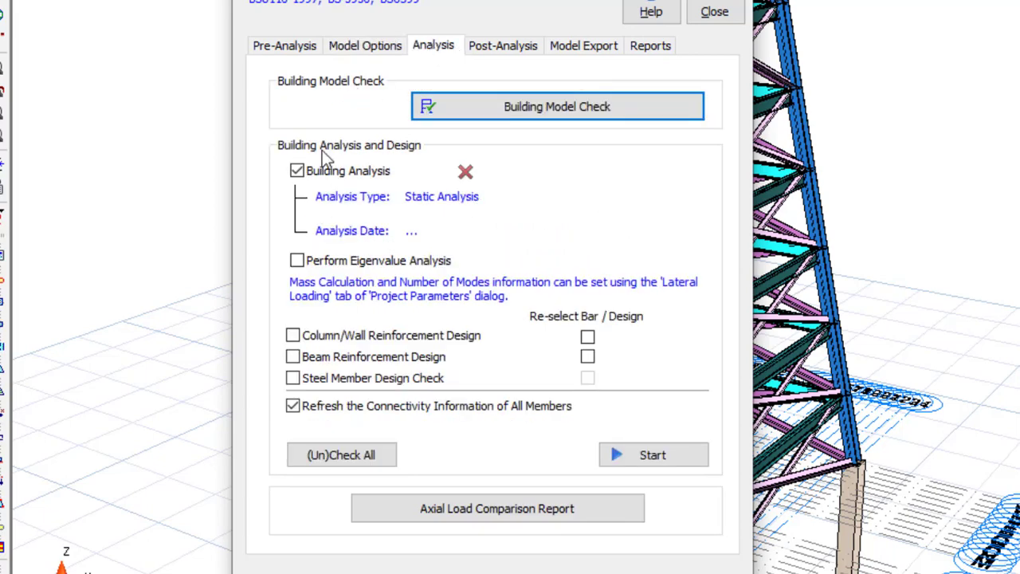
click(315, 339)
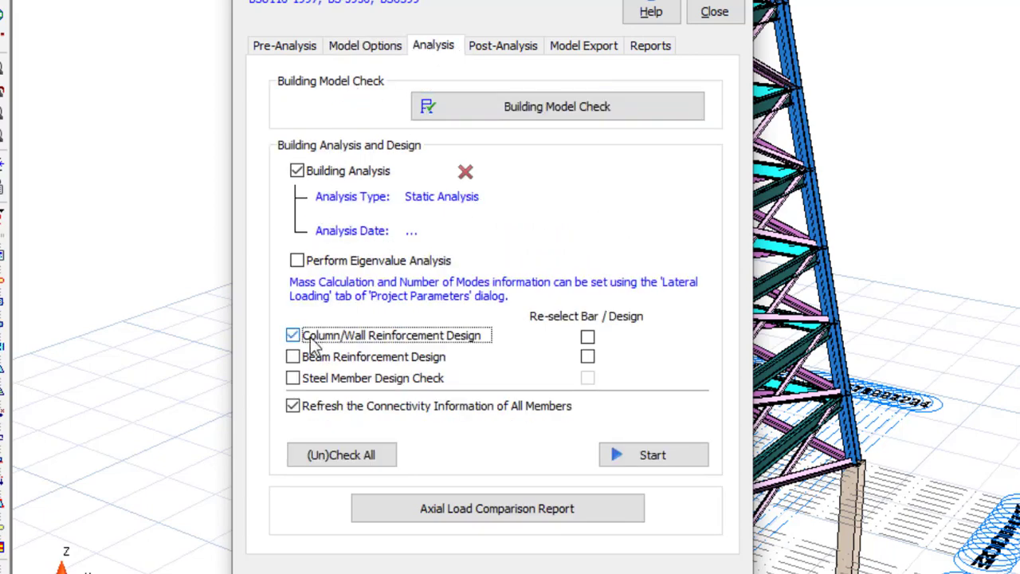
click(319, 338)
click(326, 170)
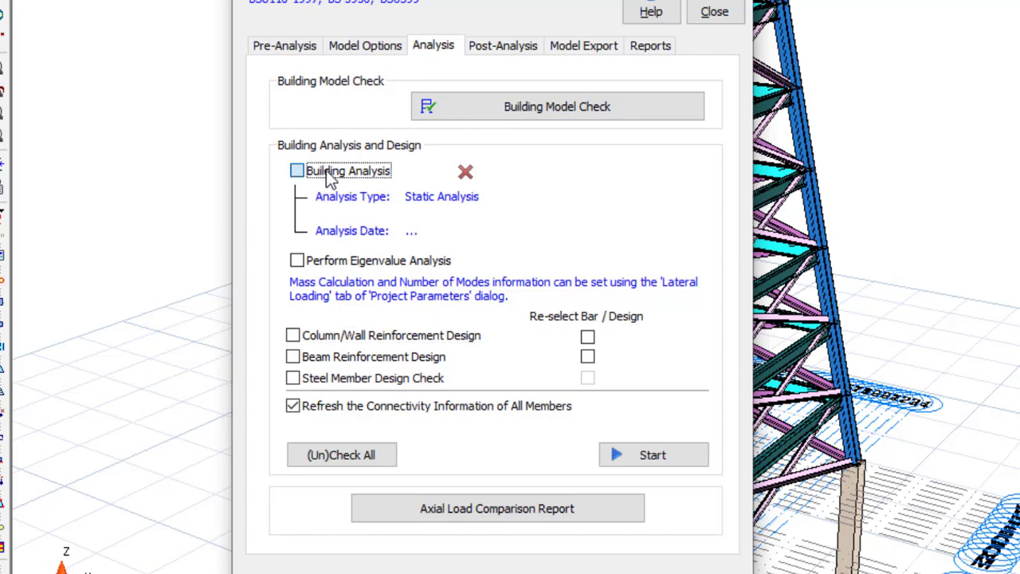
click(326, 170)
click(343, 340)
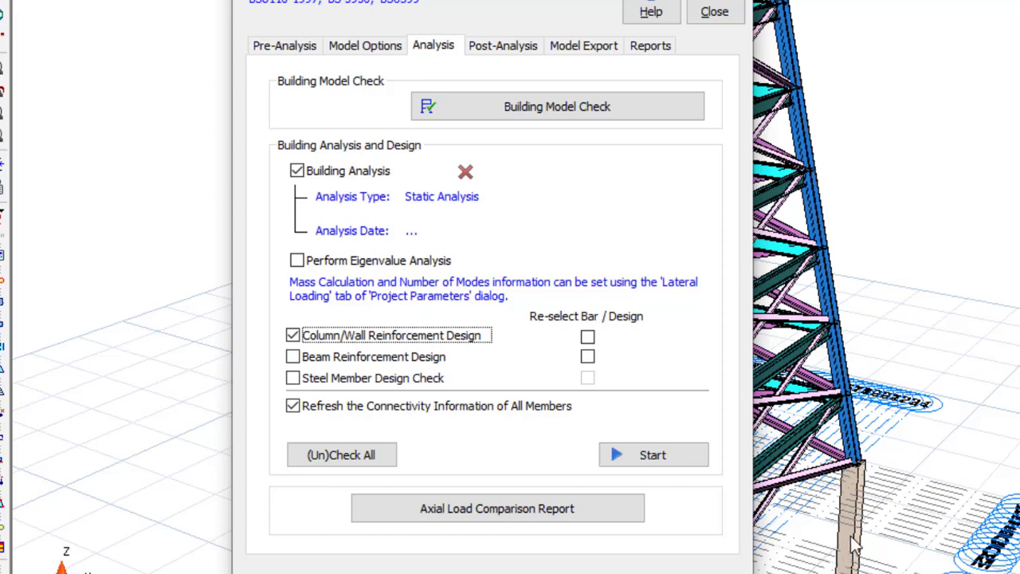
click(332, 382)
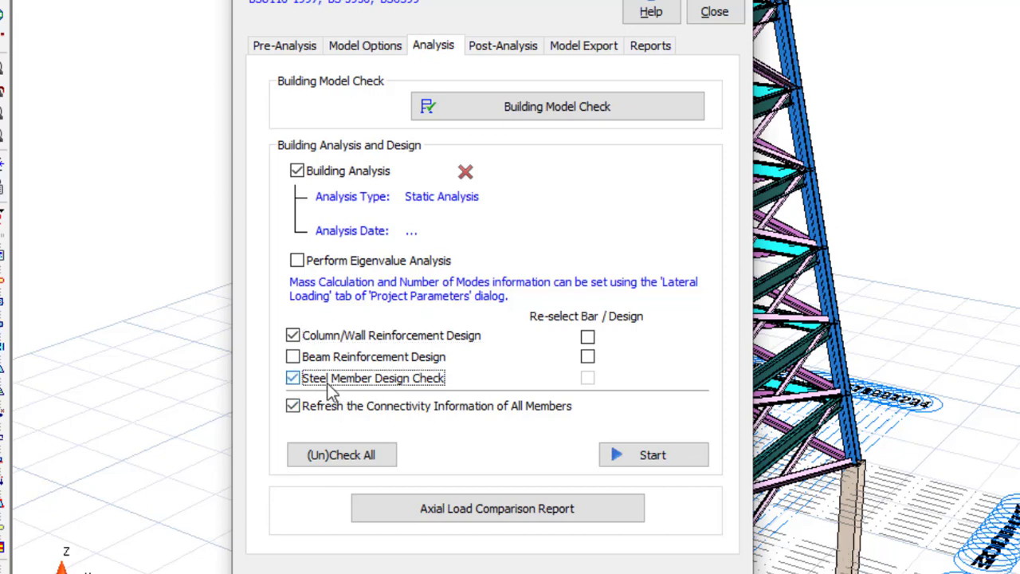
click(639, 458)
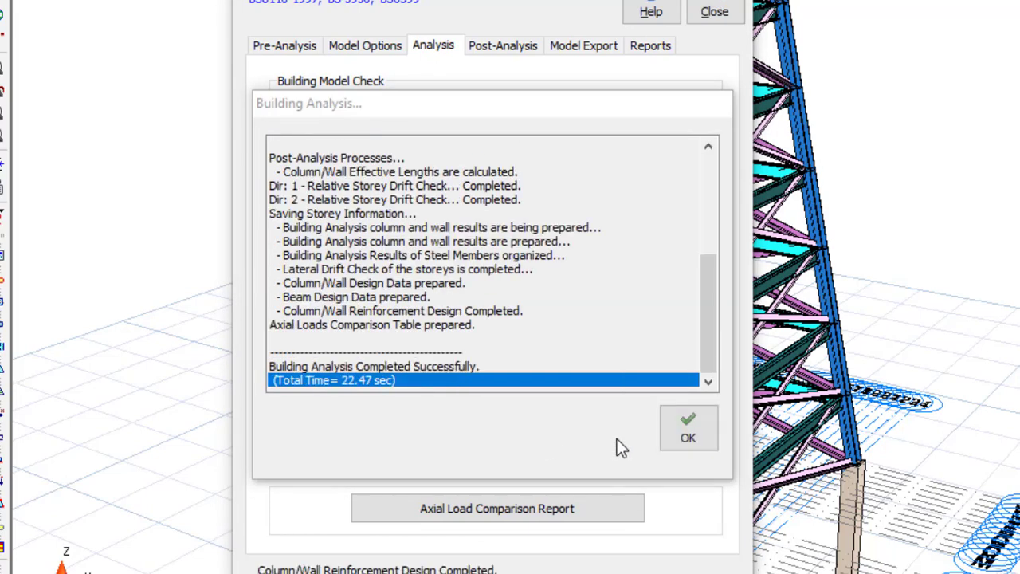
click(693, 435)
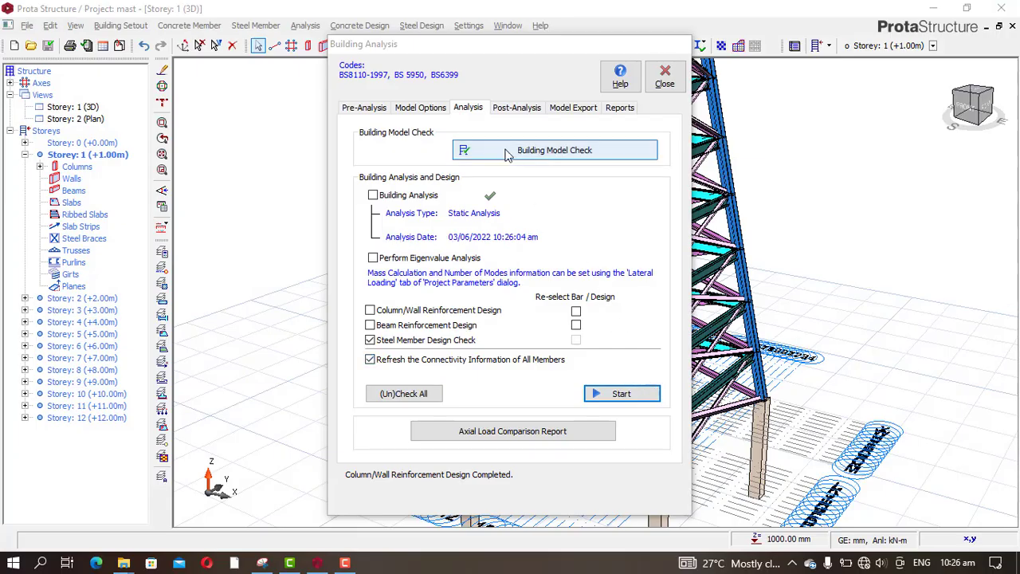
click(659, 80)
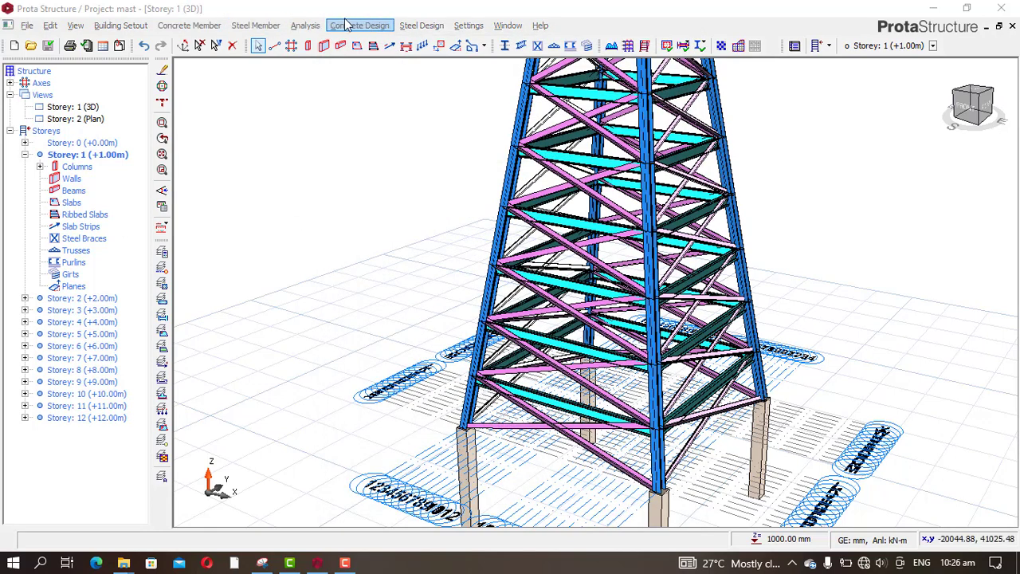
- Recolour the 3D model by Design Status through Visual Interrogation
click(162, 206)
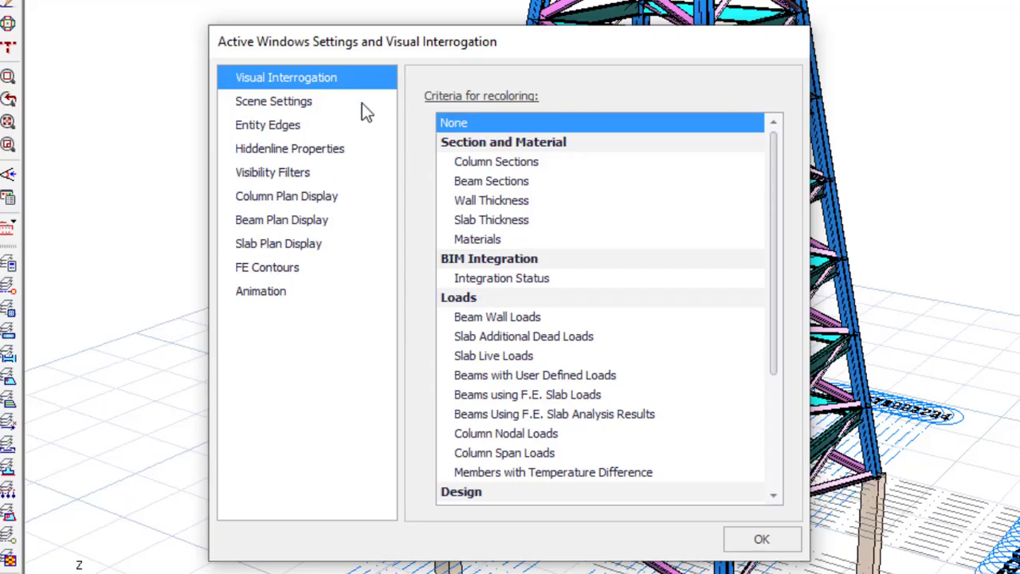
scroll(726, 347, down, 1)
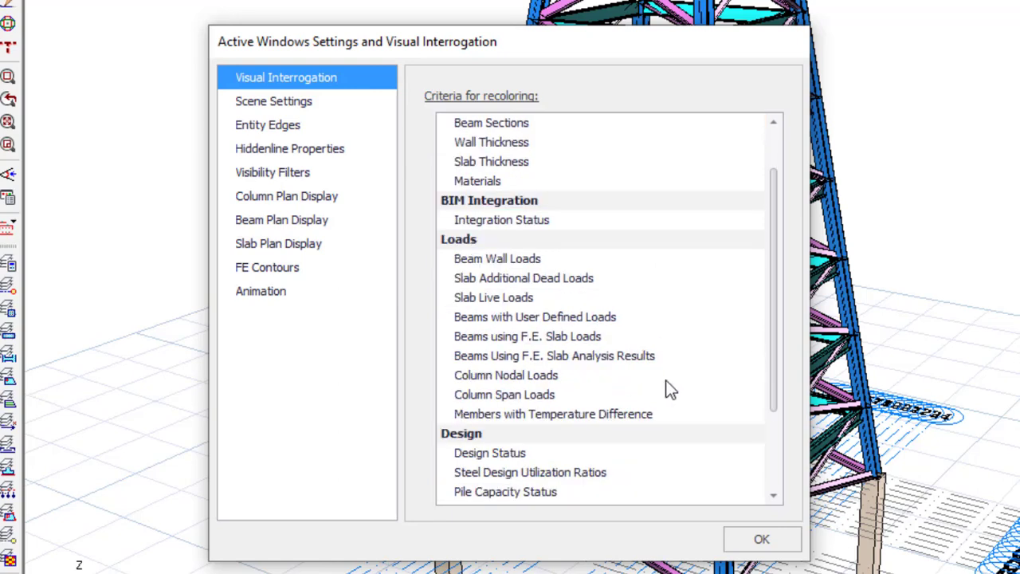
click(484, 455)
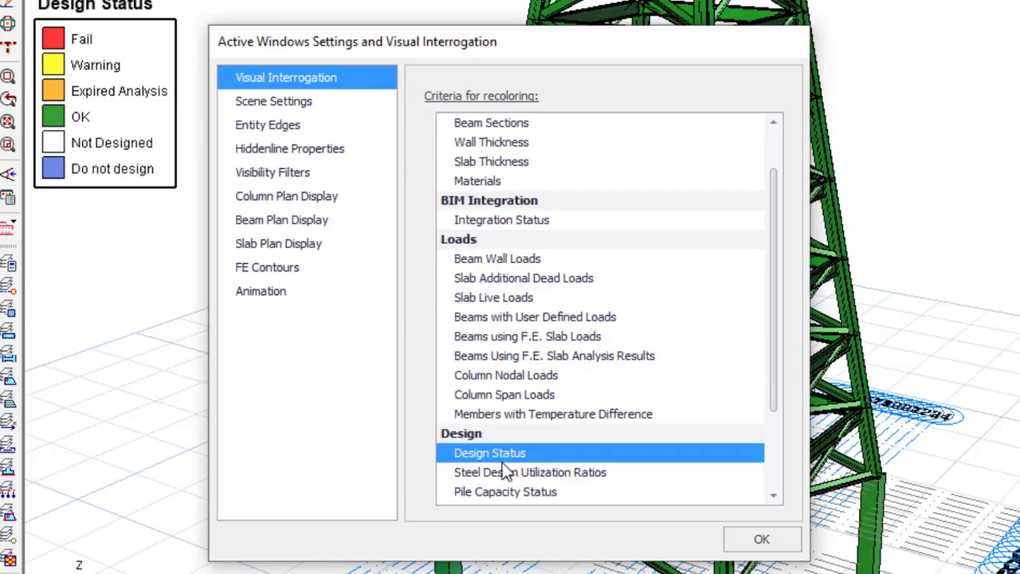
click(761, 538)
- Examine the mast from all sides for the design status of its legs, braces and base columns
scroll(467, 423, down, 5)
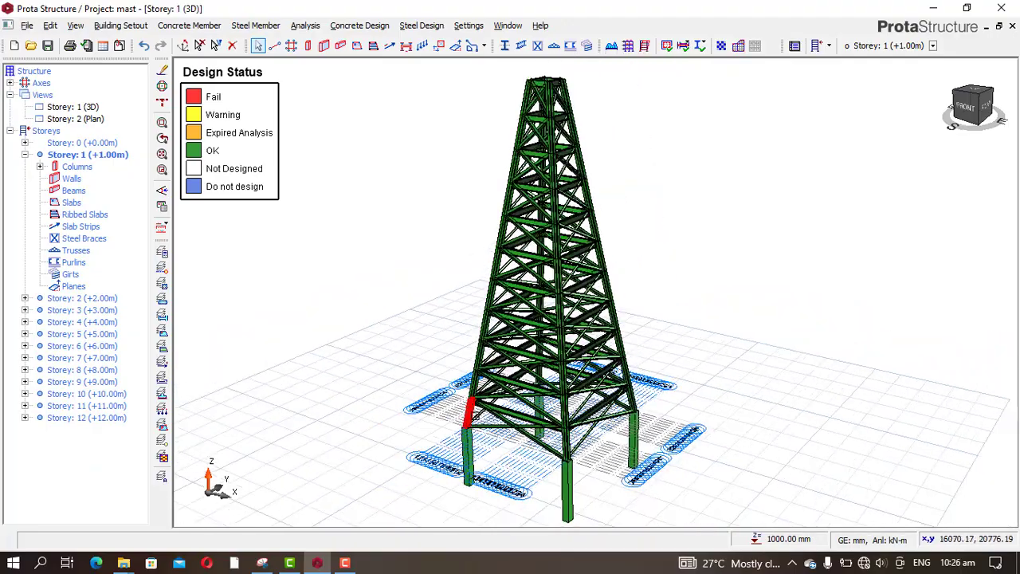
mouse_move(635, 330)
middle_down()
mouse_move(501, 339)
mouse_move(462, 310)
middle_up()
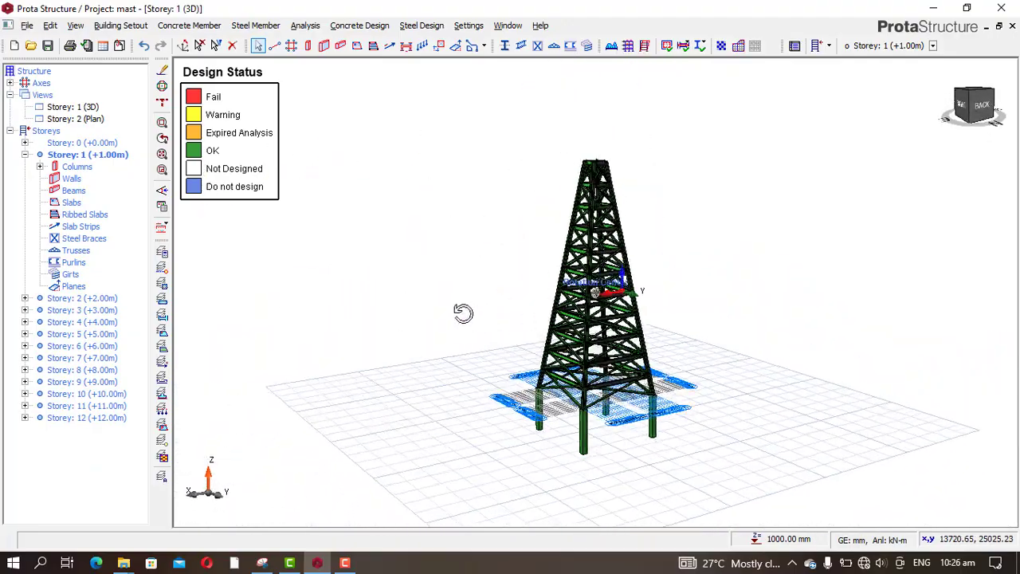
scroll(691, 296, up, 10)
middle_drag(692, 297, 494, 299)
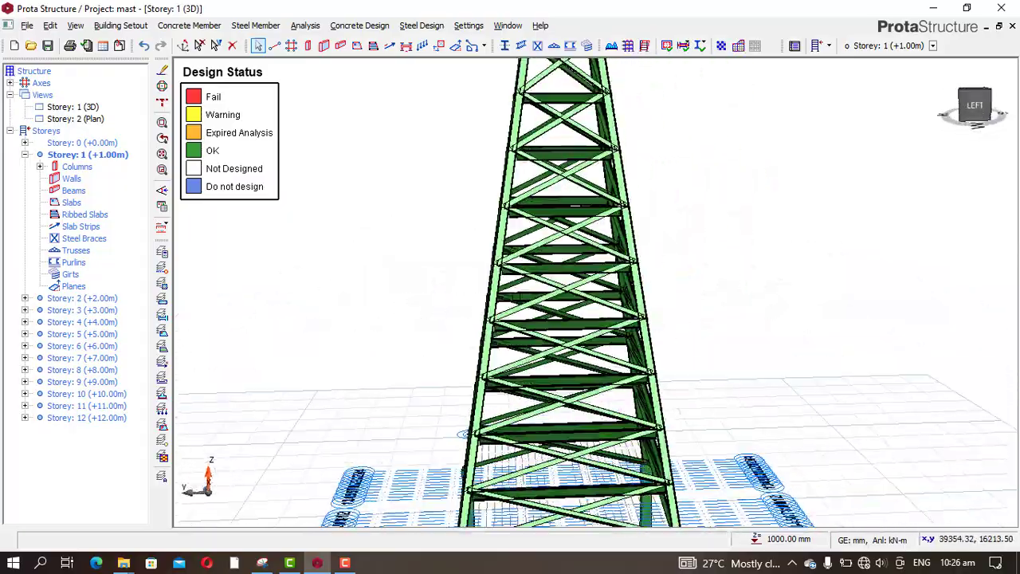
middle_drag(428, 294, 573, 319)
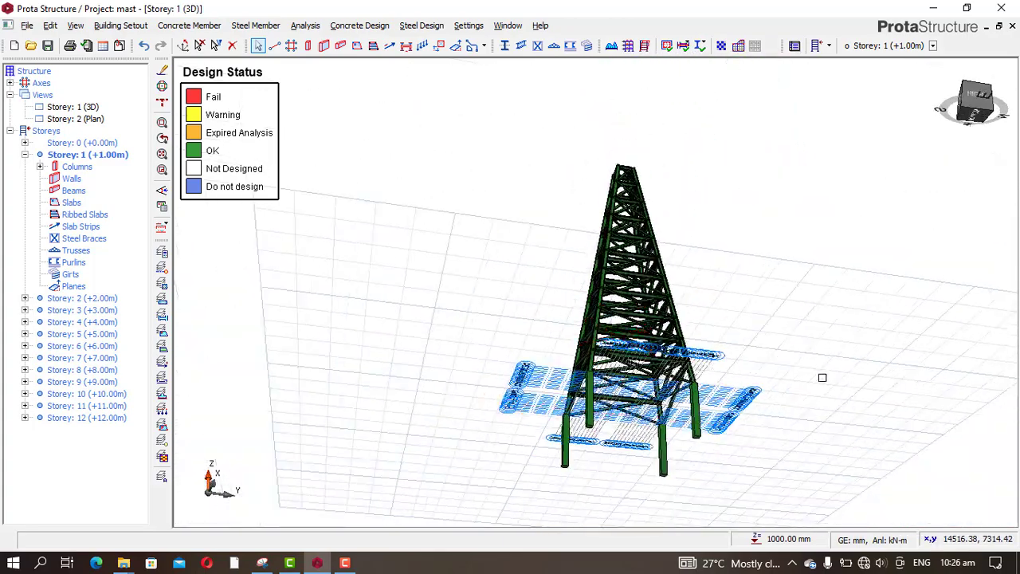
middle_drag(820, 375, 770, 391)
middle_drag(566, 447, 394, 457)
scroll(522, 426, up, 5)
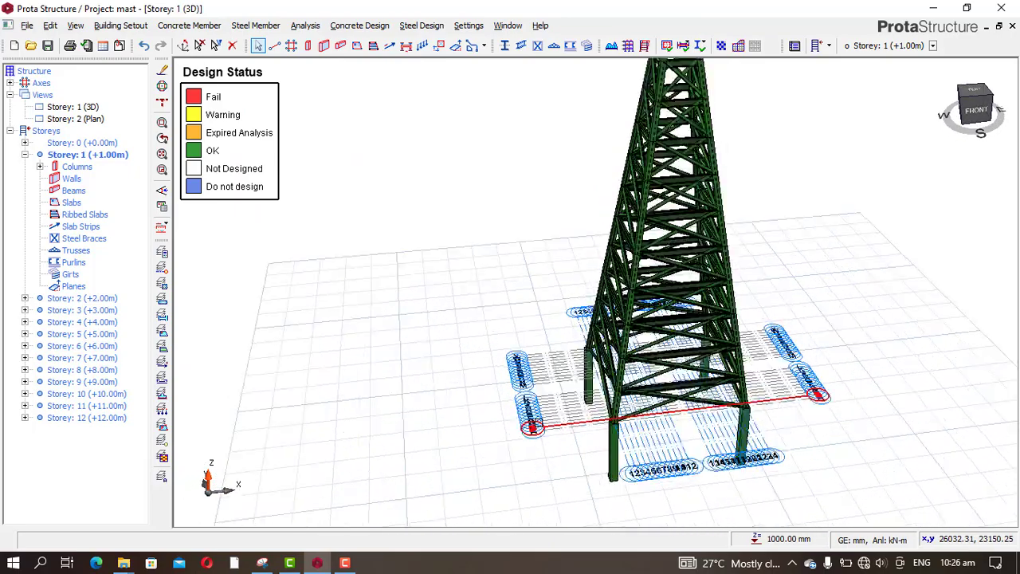
middle_drag(515, 496, 431, 480)
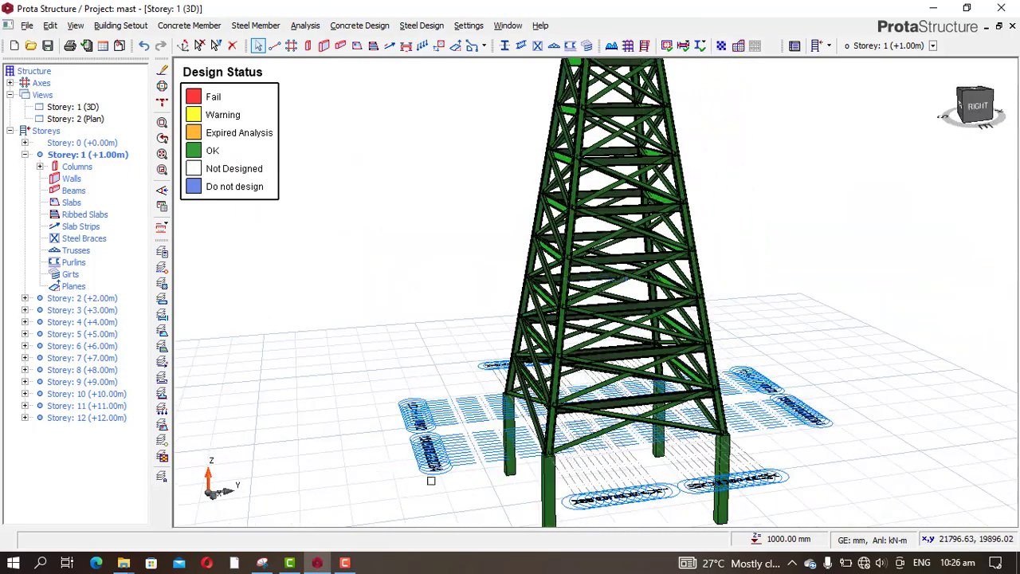
middle_drag(371, 443, 510, 477)
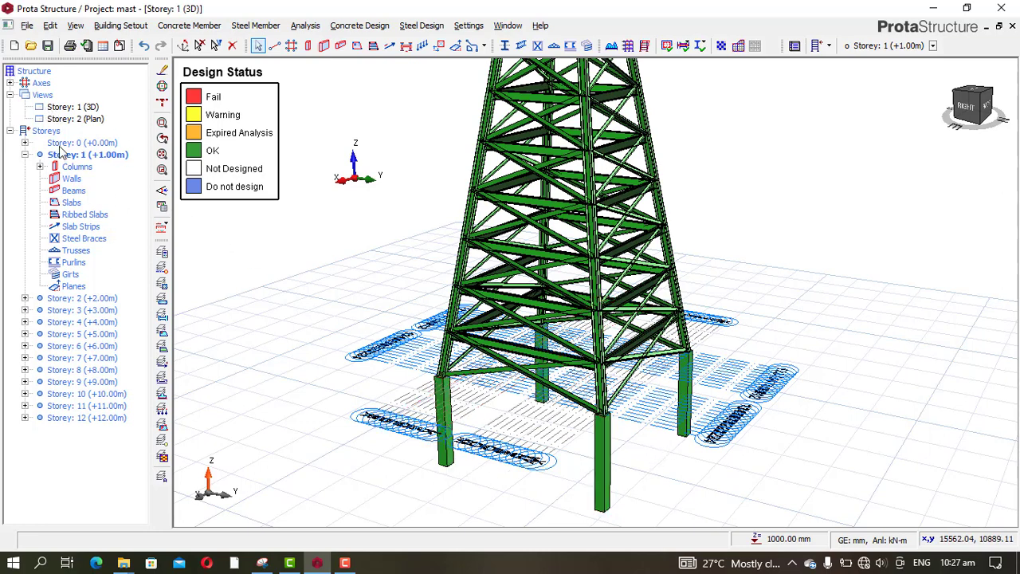
- Open the plan view of Storey 0 (+0.00m) with all four base columns in view
click(86, 110)
double_click(80, 119)
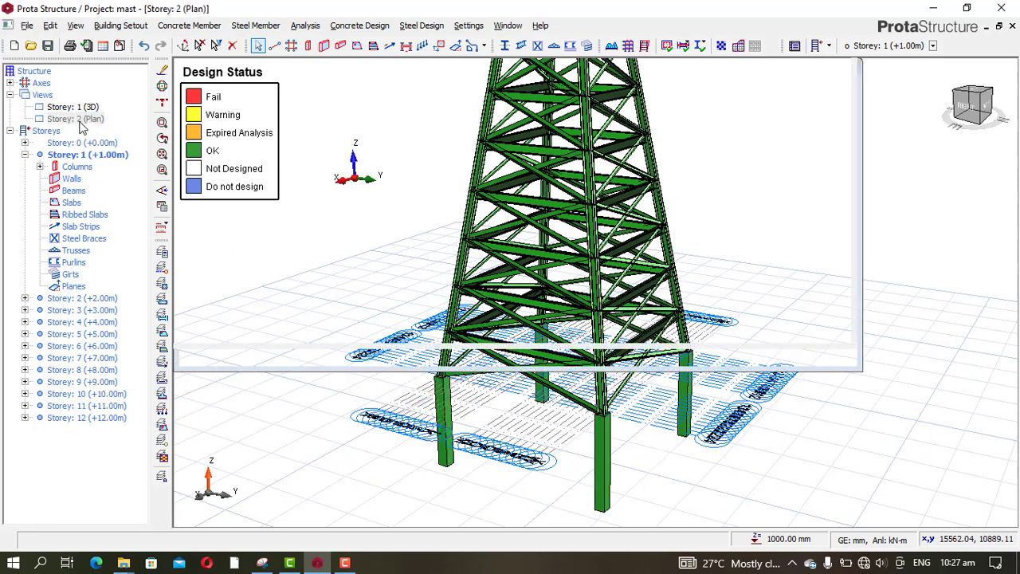
double_click(82, 143)
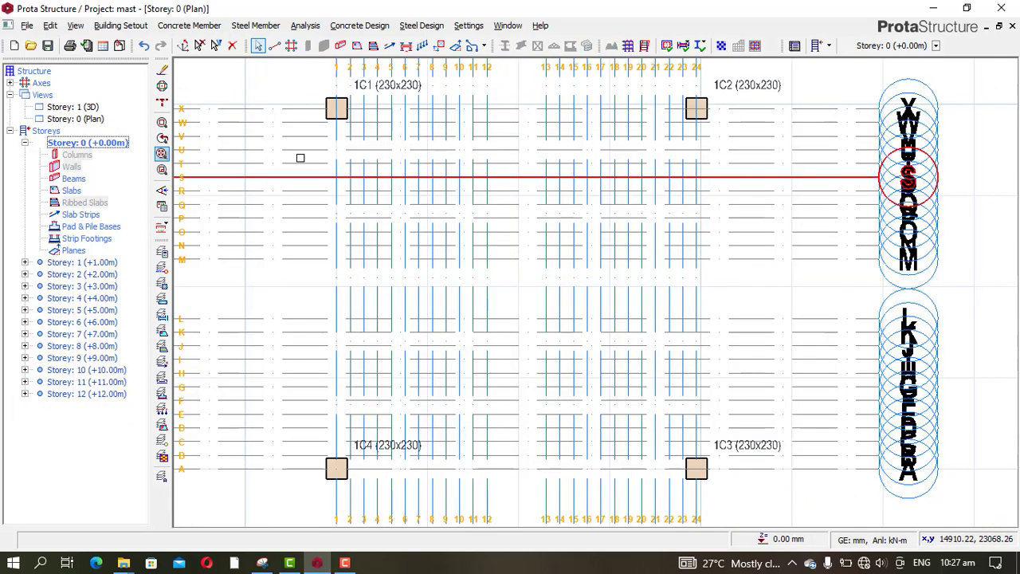
drag(300, 158, 299, 183)
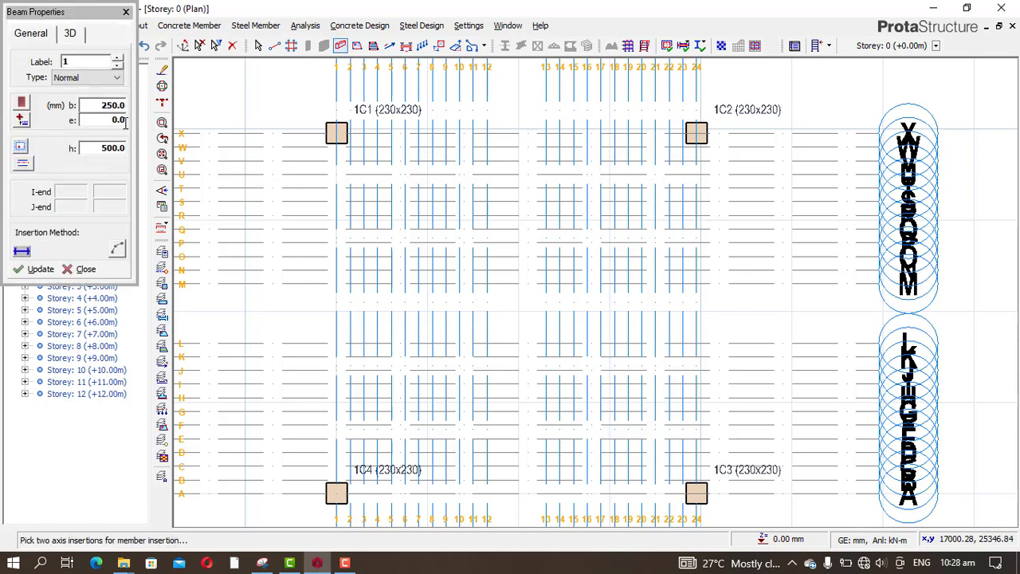
- Set the section of the new Storey 0 beams to 230 mm wide and 600 mm deep
double_click(98, 106)
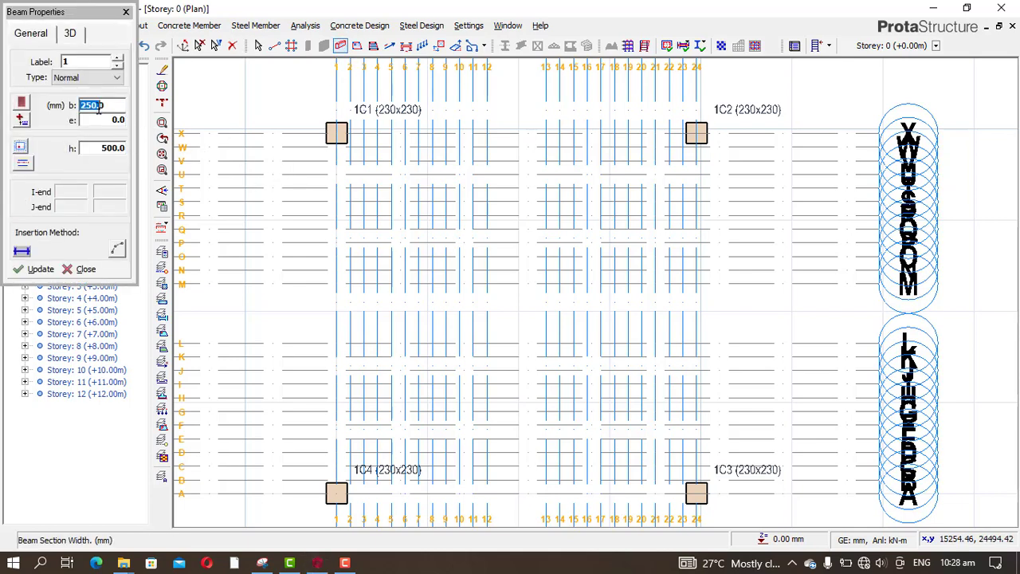
text(2300)
click(91, 149)
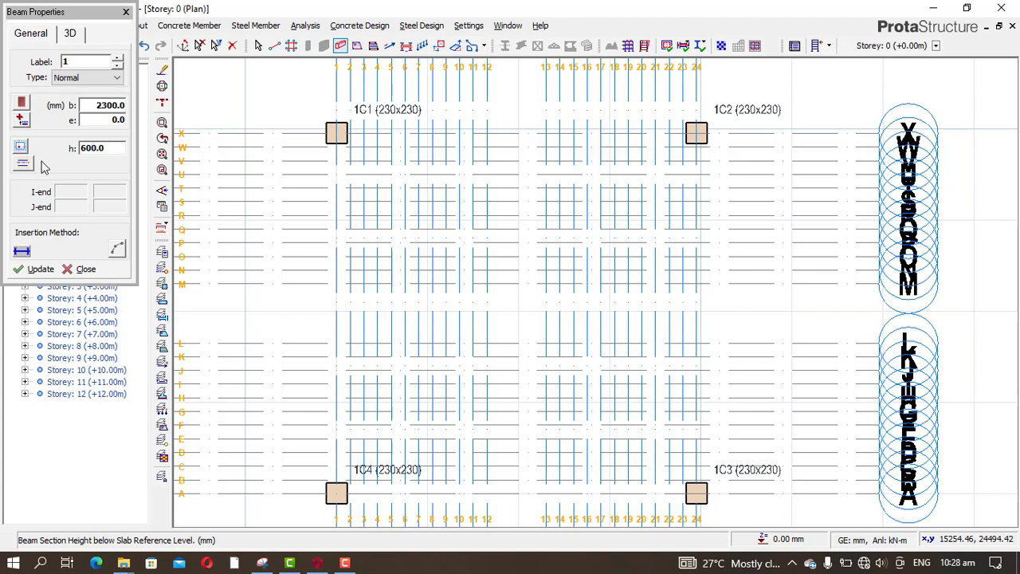
click(121, 109)
click(91, 105)
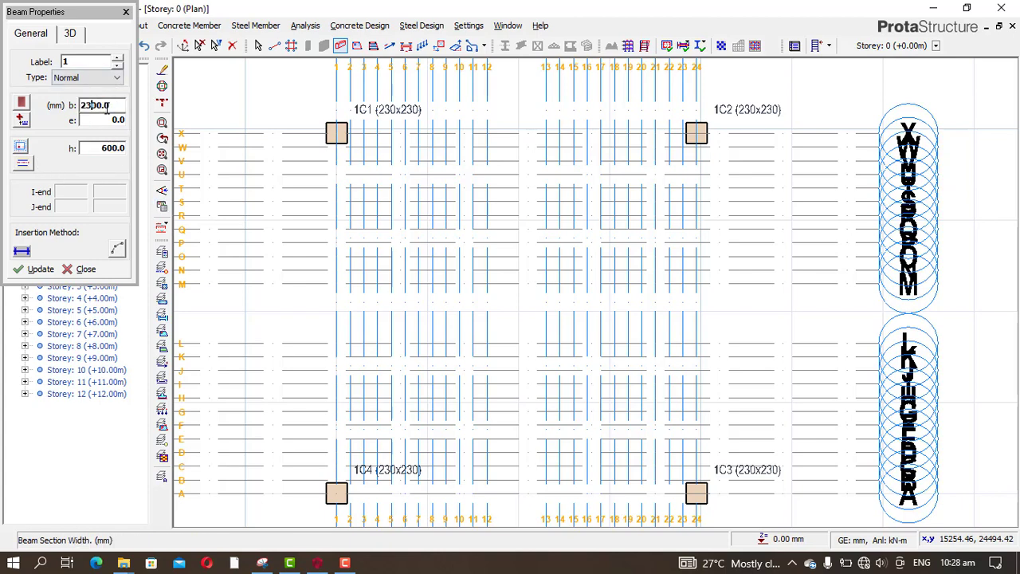
click(96, 150)
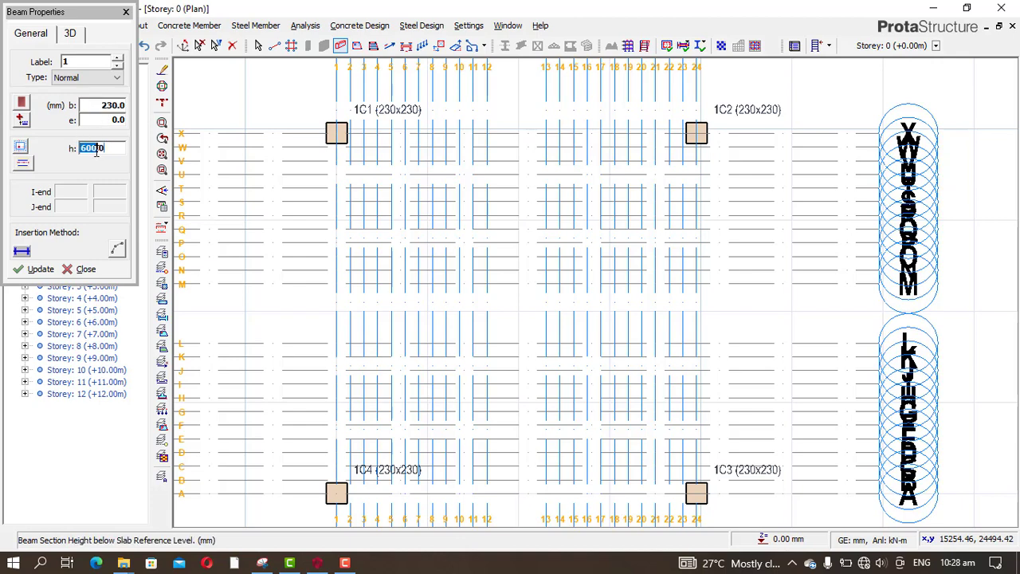
- Insert four perimeter foundation beams connecting columns 1C1, 1C2, 1C3 and 1C4 and closing back at 1C1
click(337, 133)
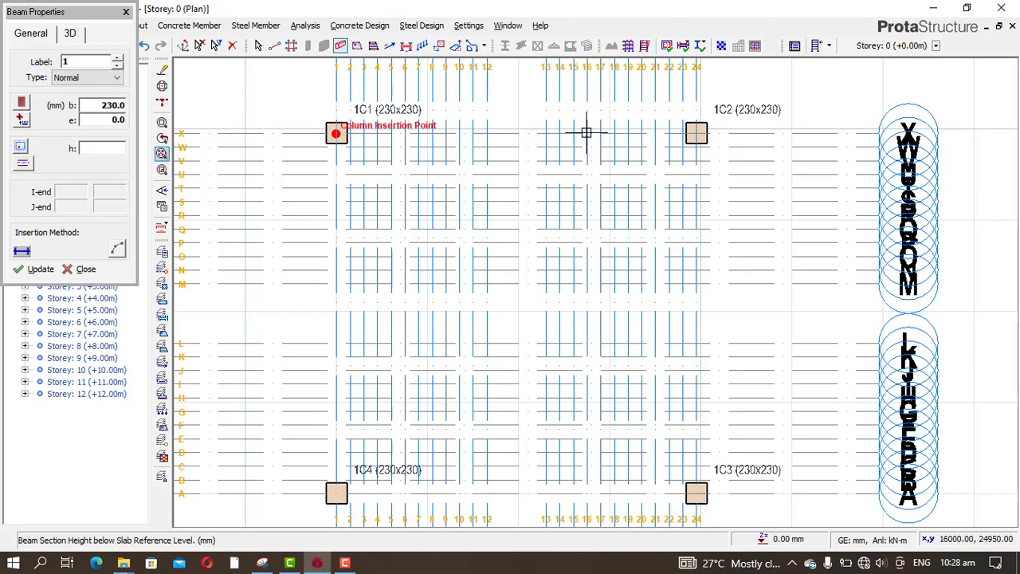
click(697, 134)
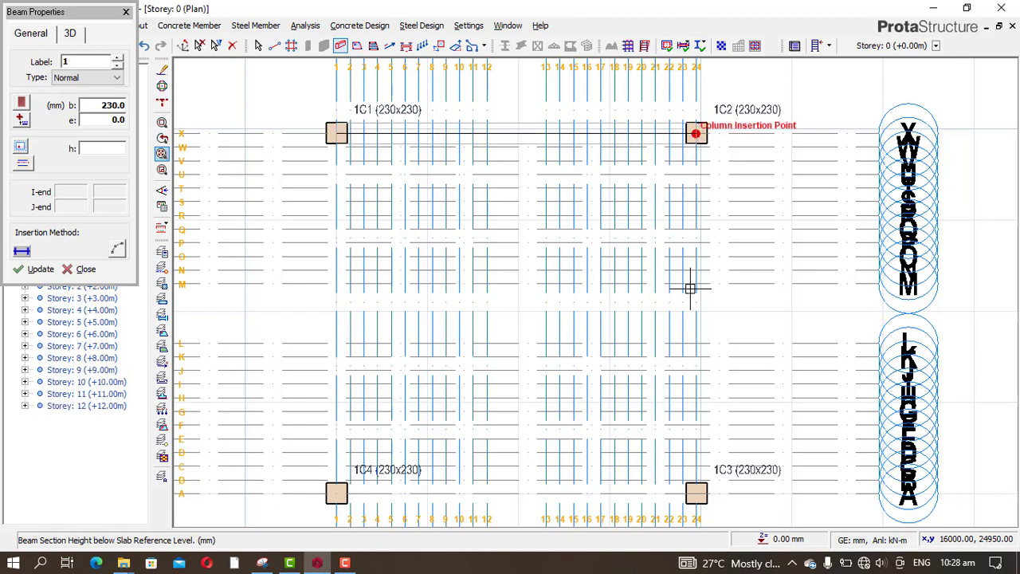
click(696, 493)
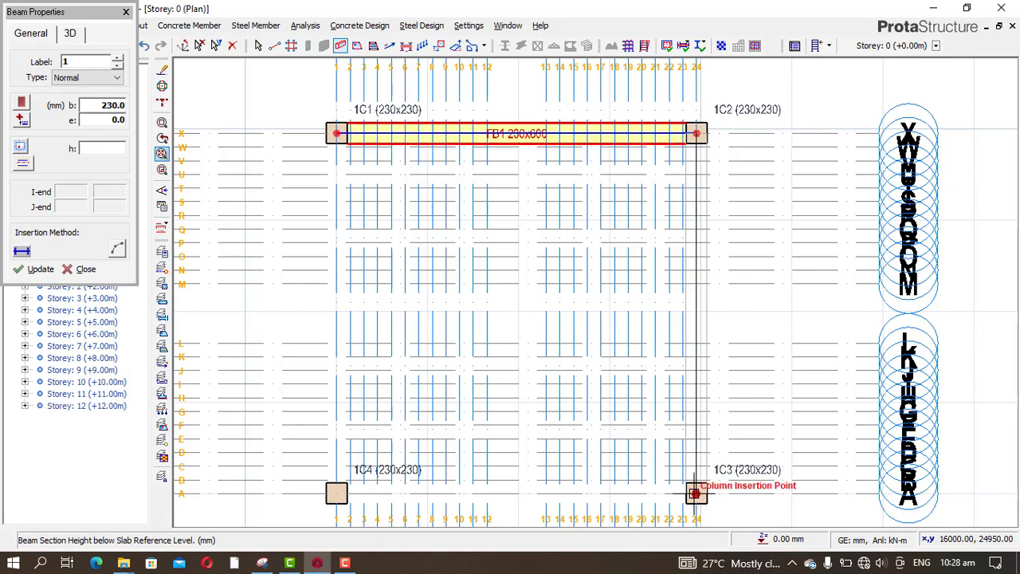
click(336, 493)
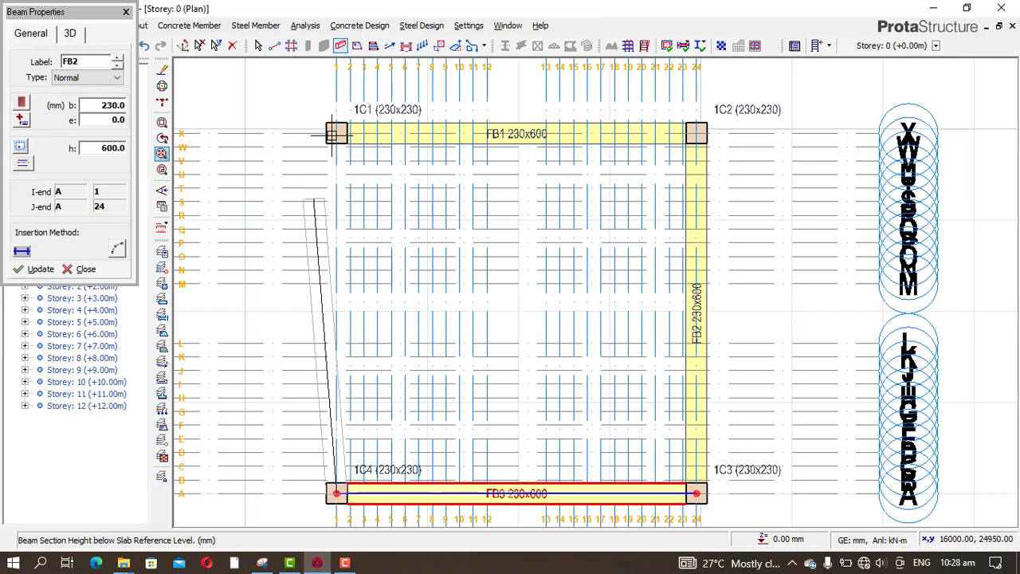
click(336, 131)
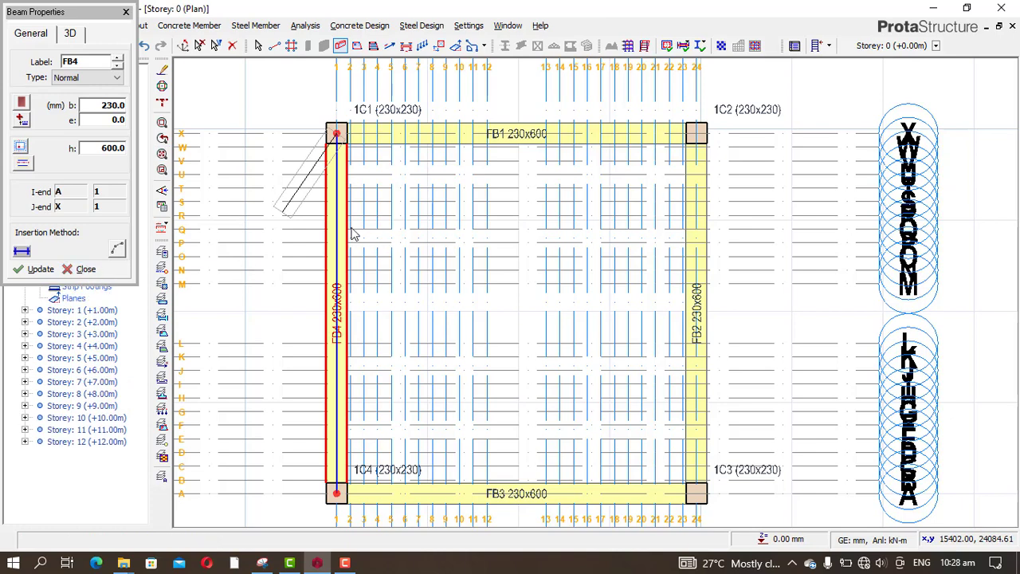
- Start a pad base for column 1C1 and set its footing depth to 300 mm
key(Escape)
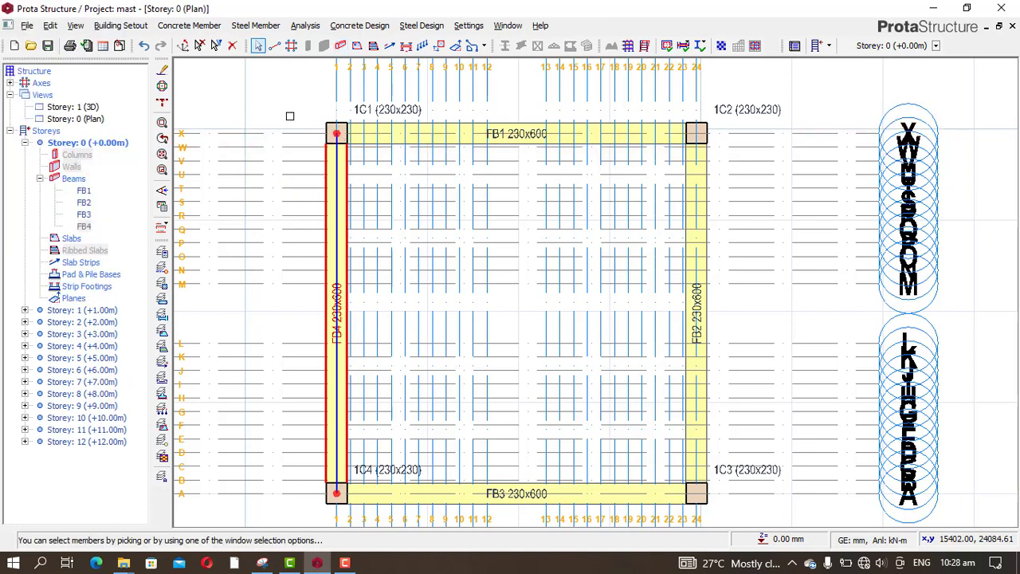
click(295, 155)
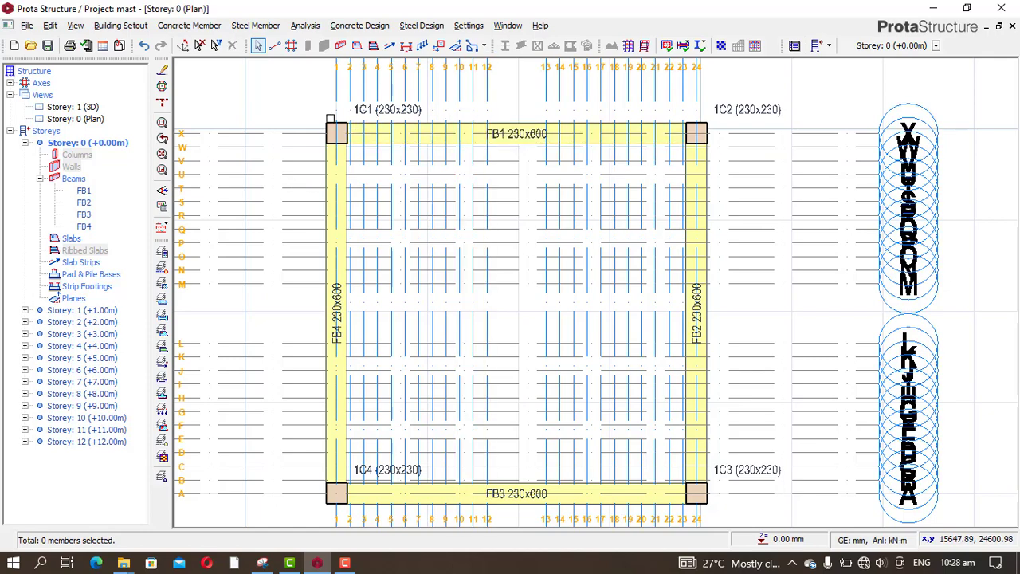
scroll(335, 124, up, 3)
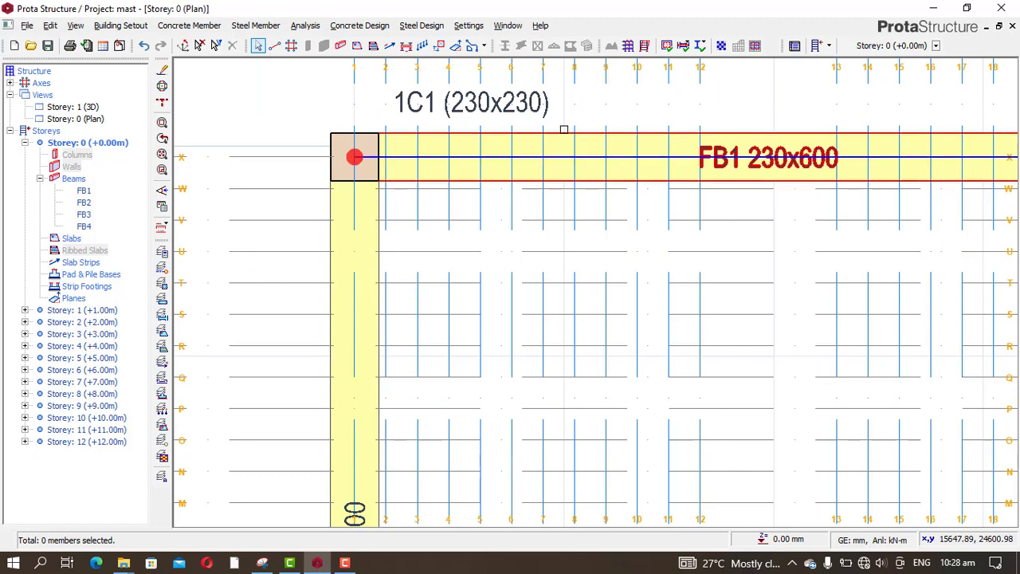
middle_drag(560, 125, 483, 138)
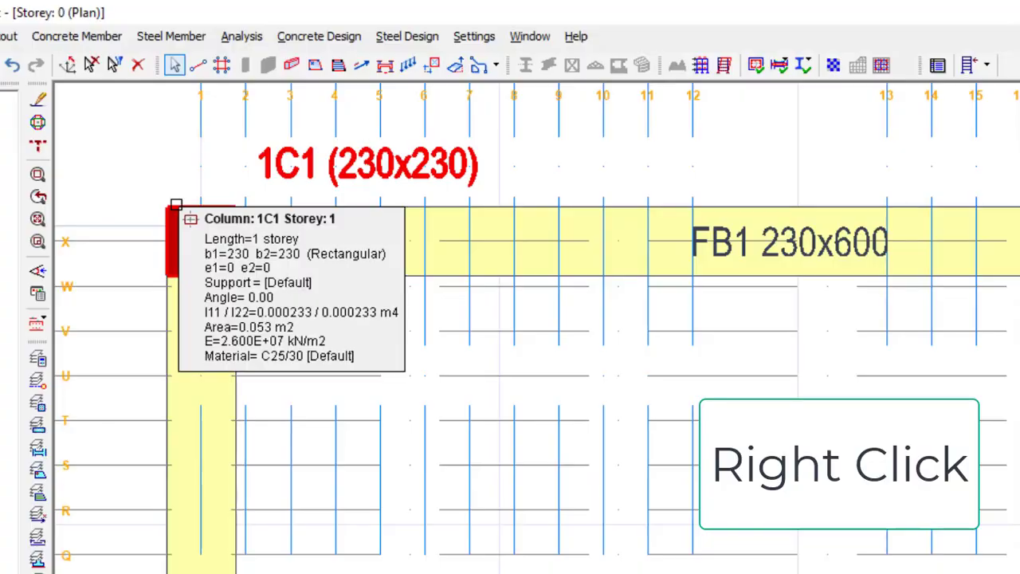
right_click(260, 144)
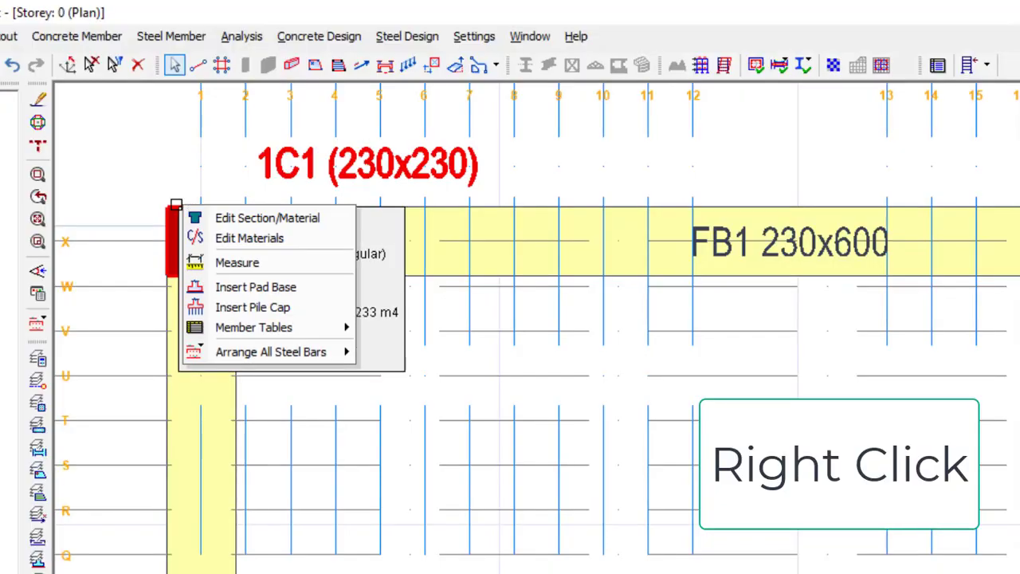
click(254, 287)
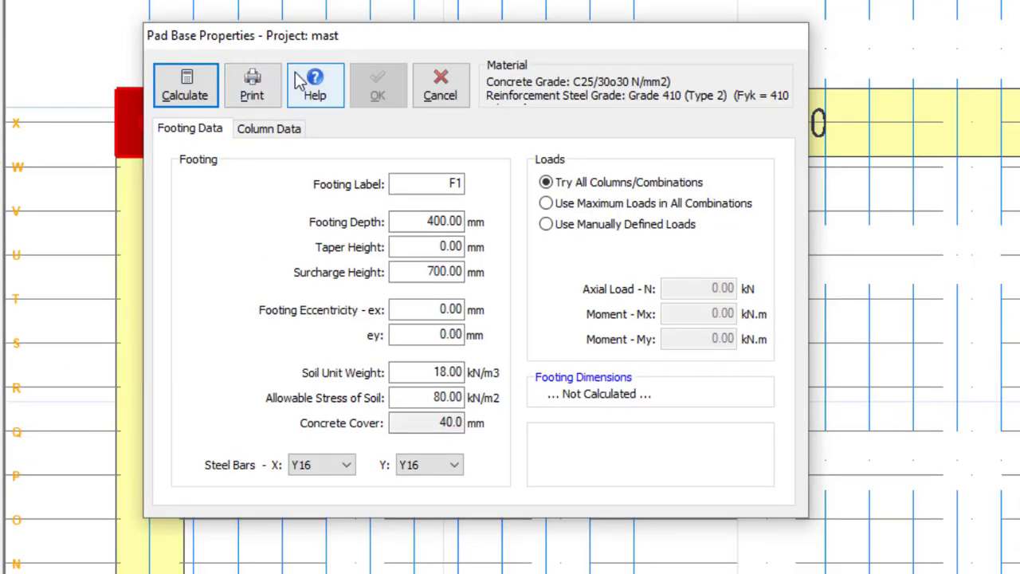
double_click(425, 222)
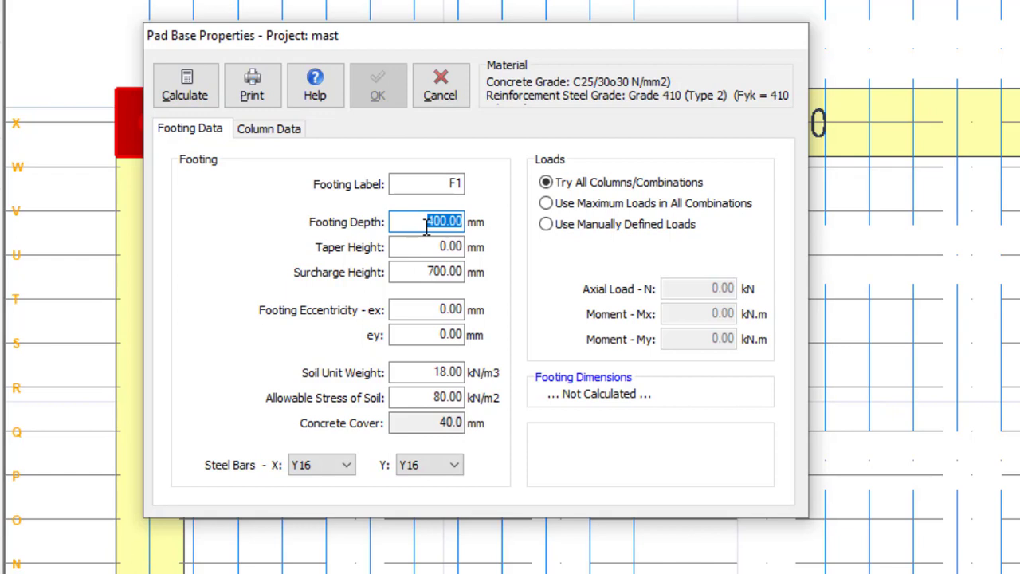
text(3)
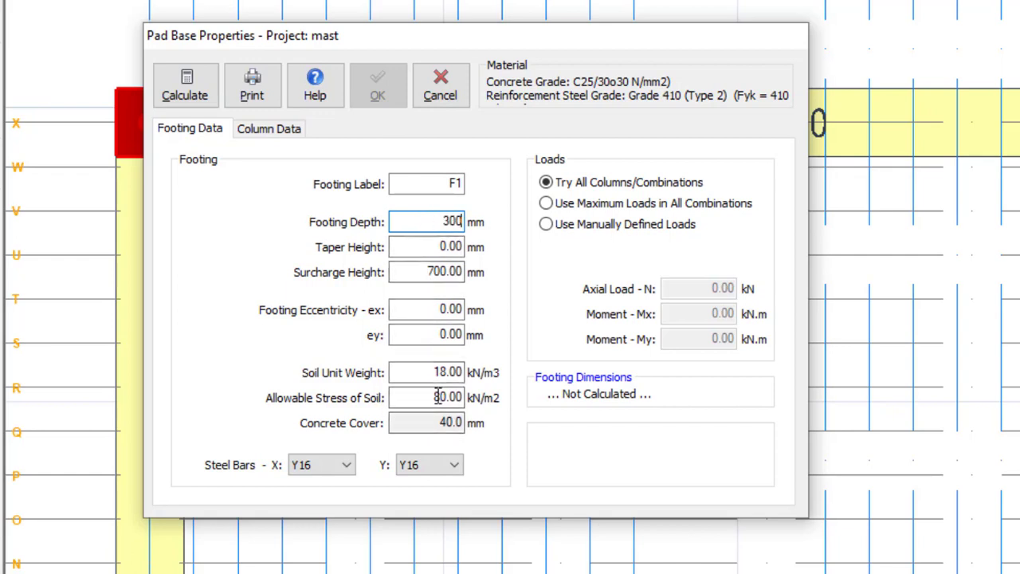
- Set the 1C1 pad base's steel bars to Y12 in both the X and Y directions
click(408, 396)
click(410, 371)
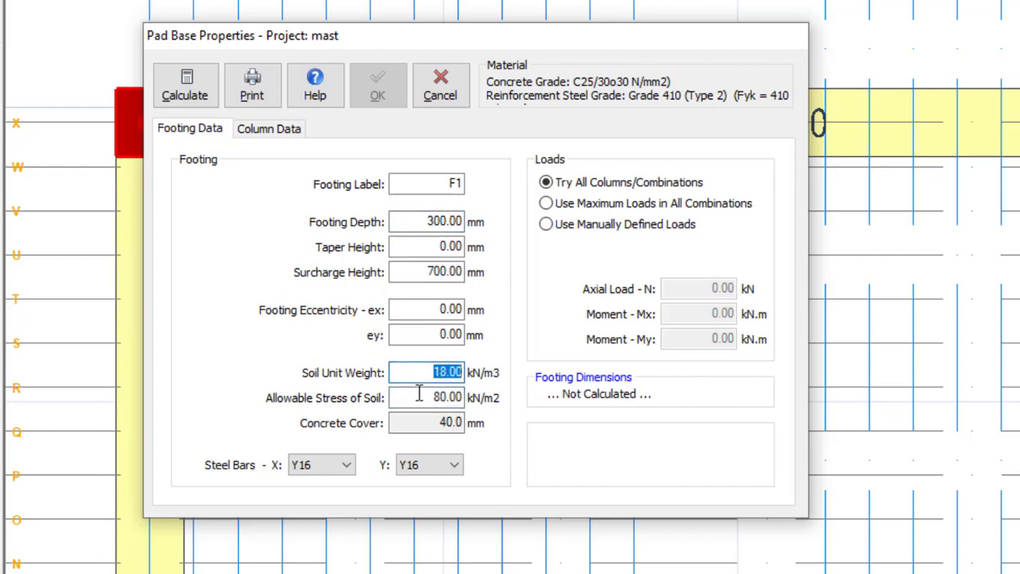
click(420, 393)
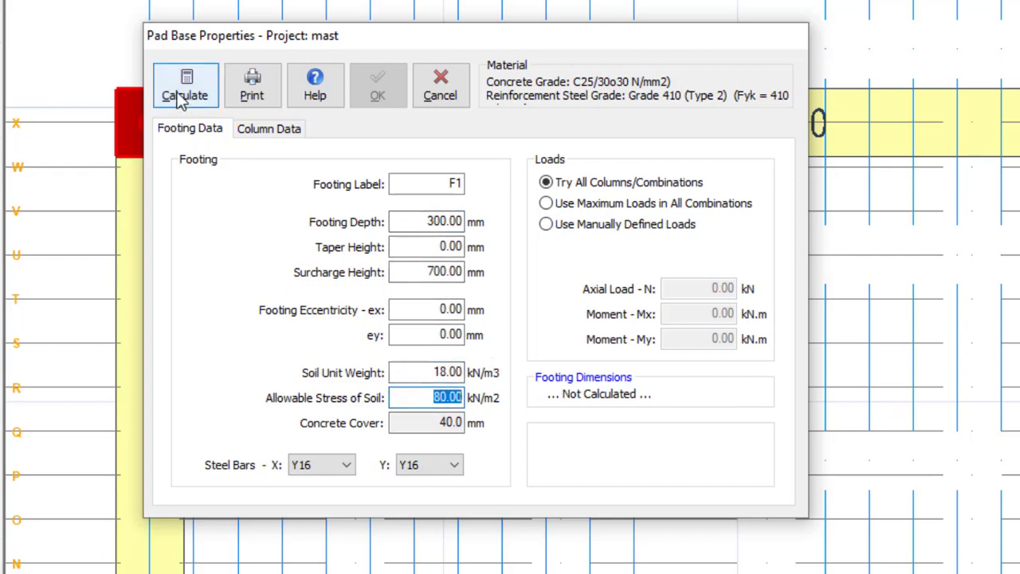
click(346, 464)
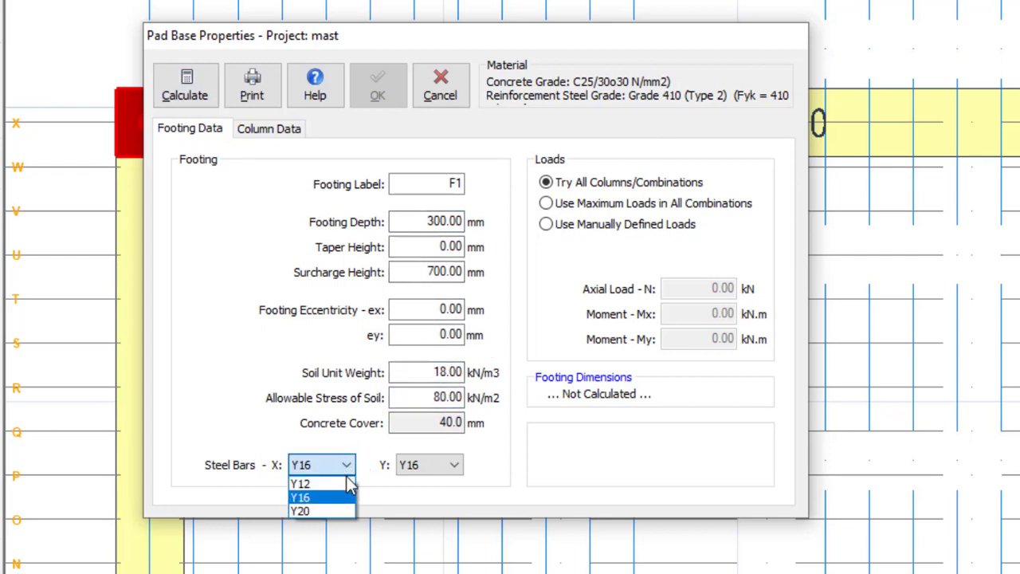
click(318, 483)
click(454, 465)
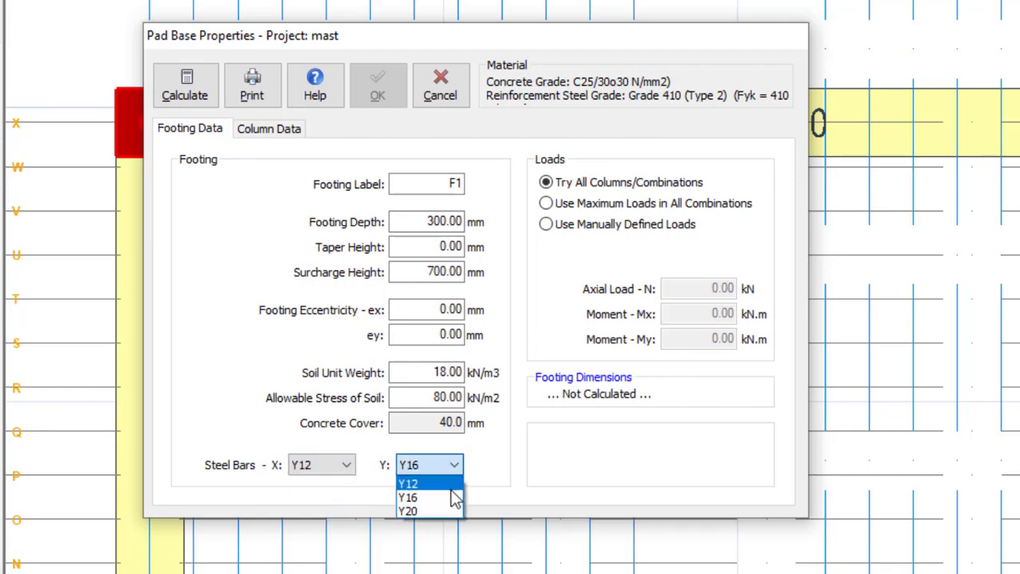
click(446, 483)
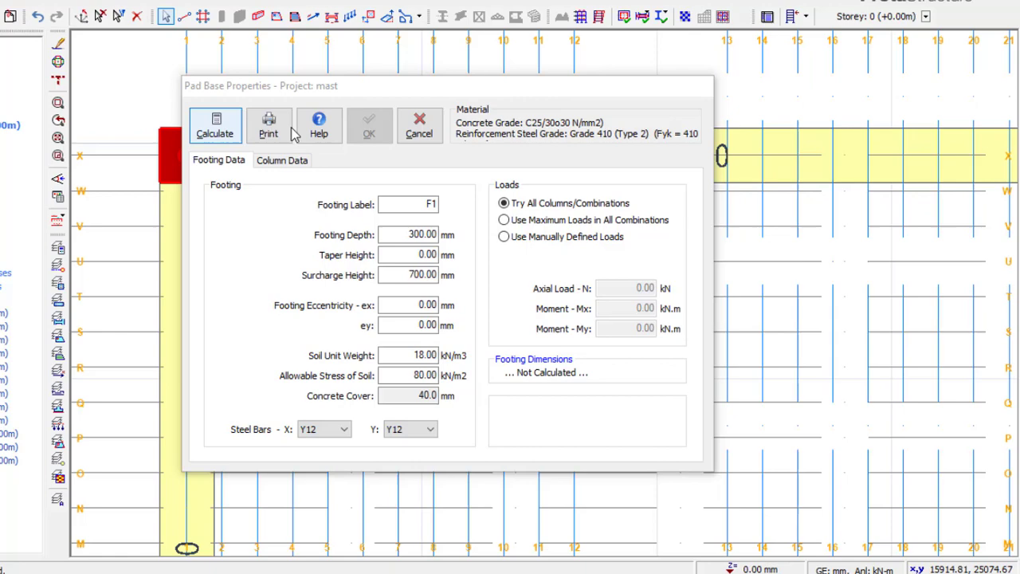
- Calculate the pad base as a square footing with automatic dimensions and insert it under column 1C1
click(229, 113)
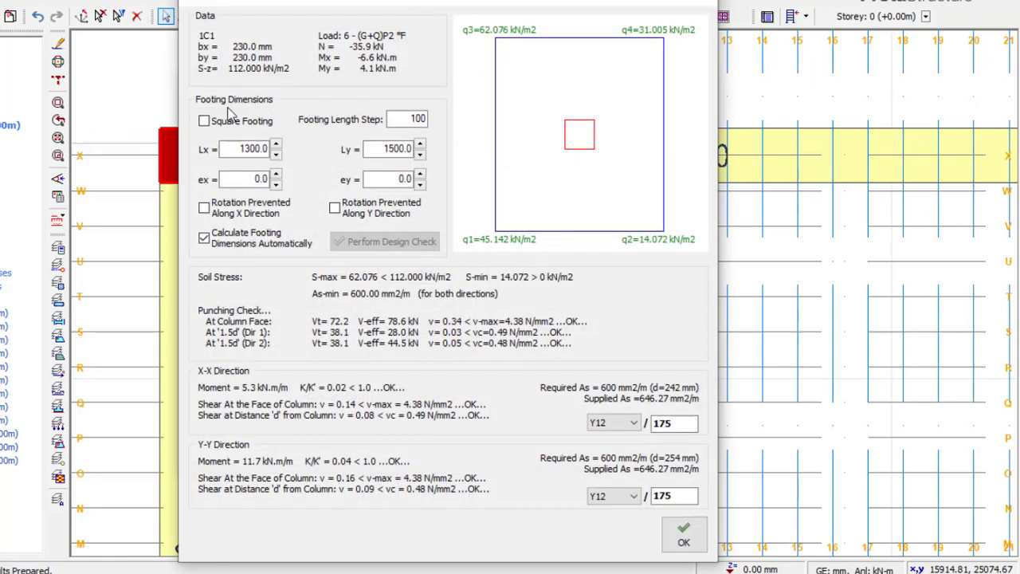
click(204, 121)
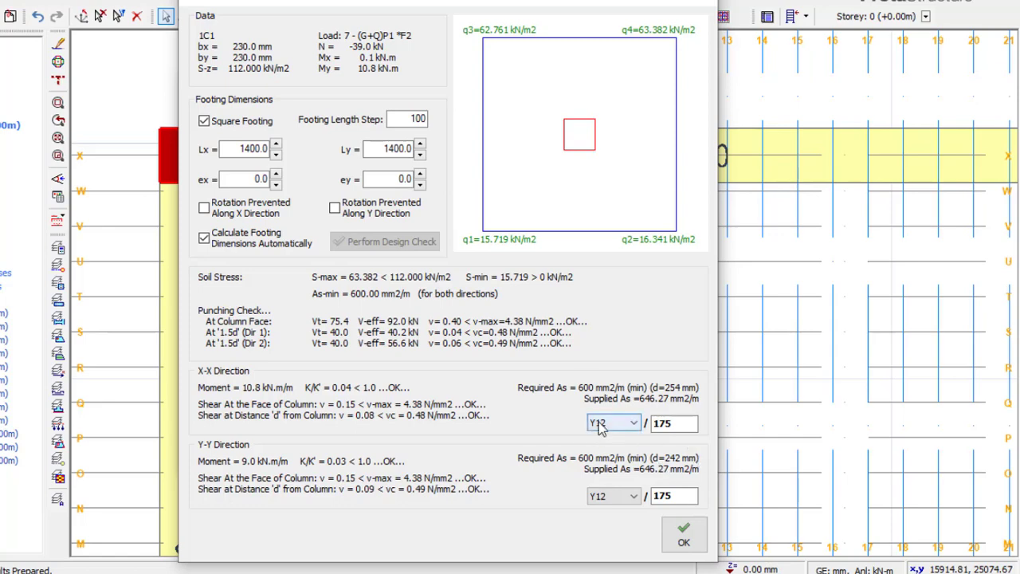
click(683, 532)
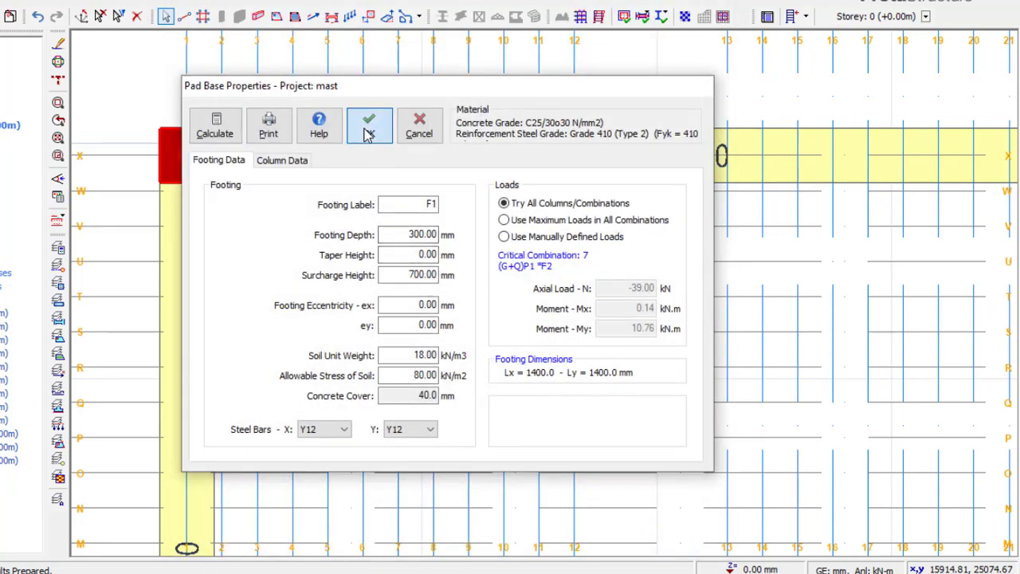
click(369, 160)
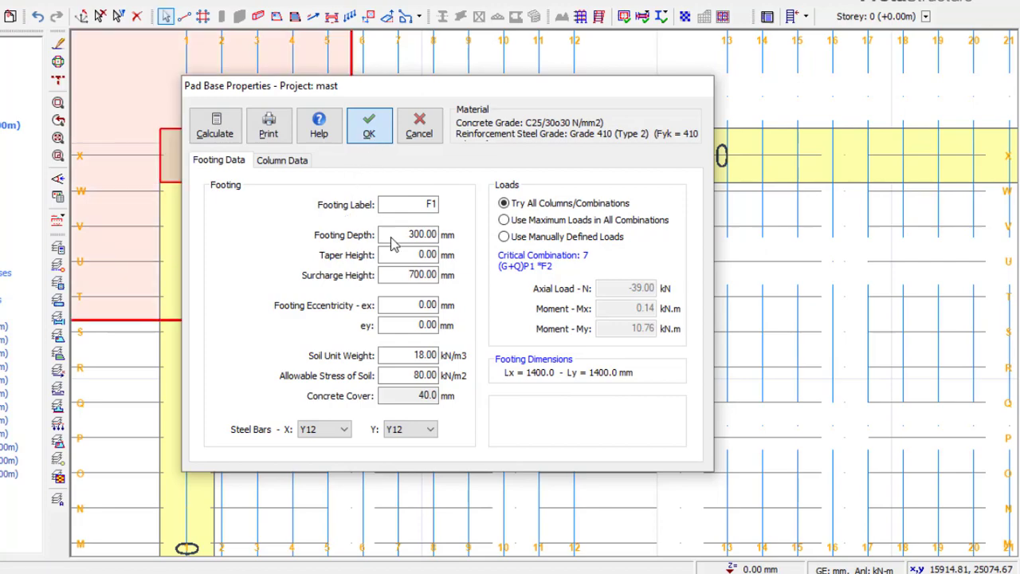
click(369, 125)
- Calculate and insert a square pad base under column 1C2, keeping the 300 mm footing depth and Y12 bars both ways
scroll(398, 331, down, 1)
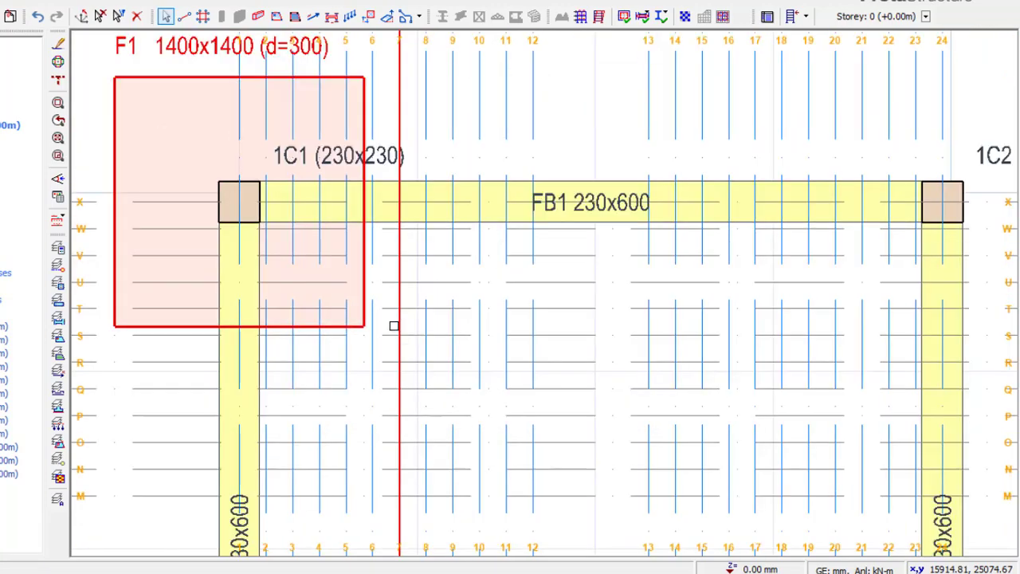
scroll(394, 326, down, 3)
scroll(630, 283, up, 1)
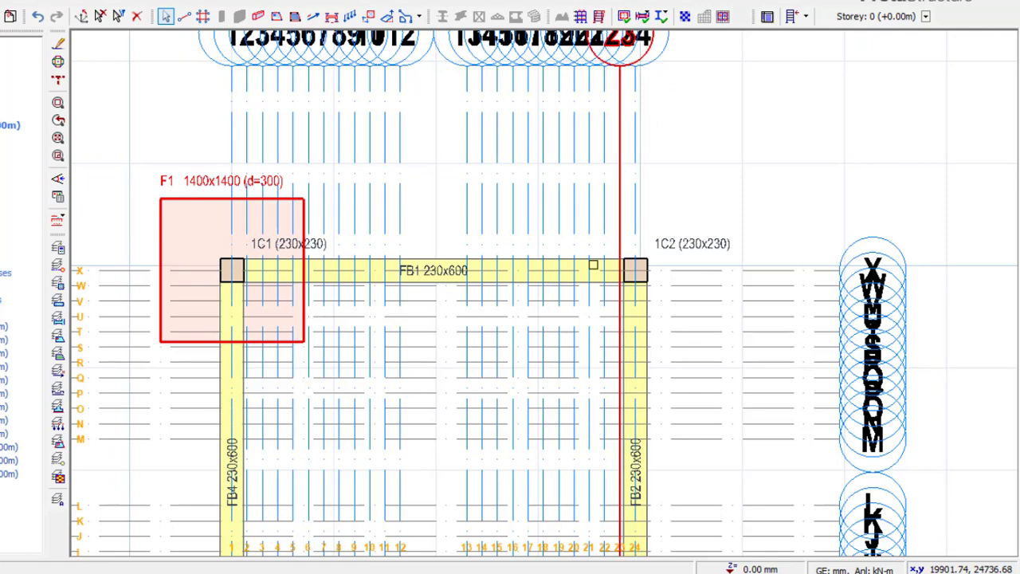
scroll(612, 257, up, 1)
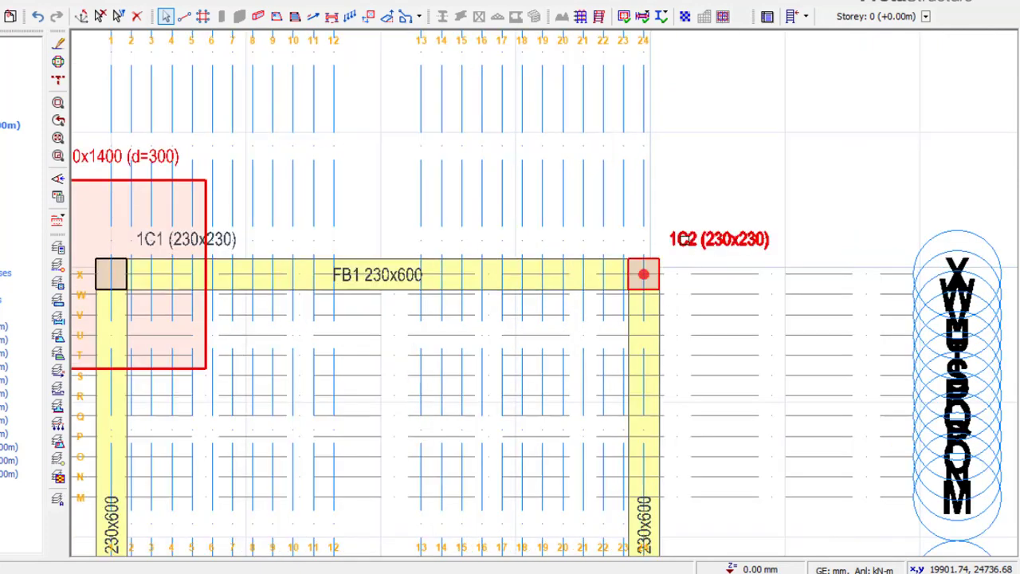
click(684, 240)
right_click(686, 240)
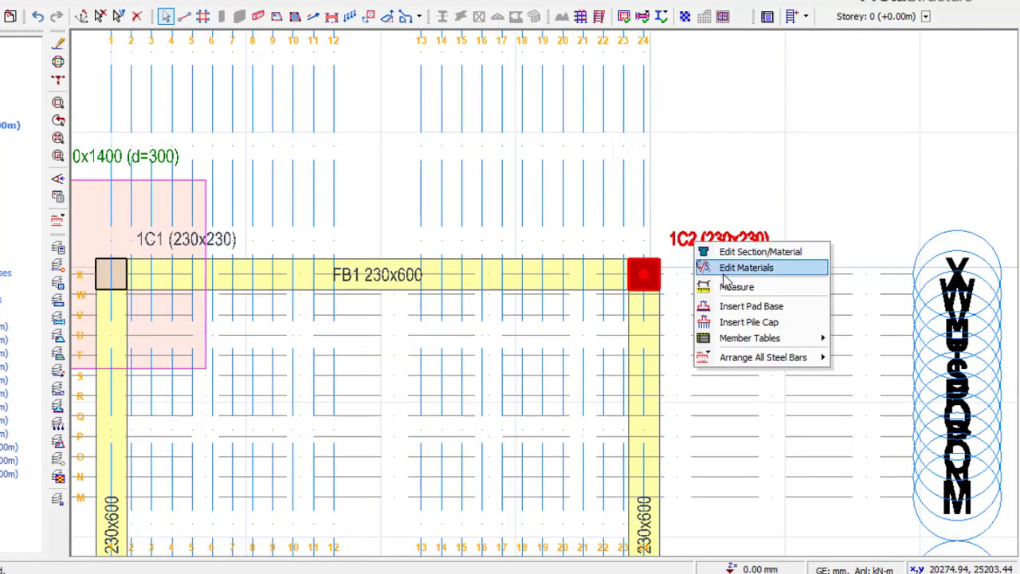
click(741, 307)
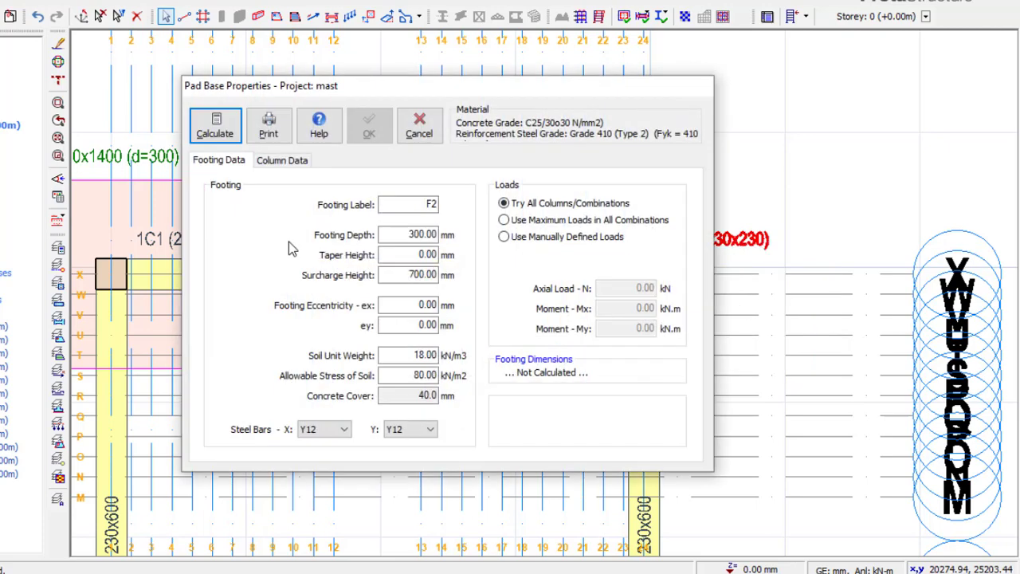
key(Tab)
key(Tab)
key(Tab)
key(Tab)
key(Tab)
key(Tab)
key(Tab)
key(Tab)
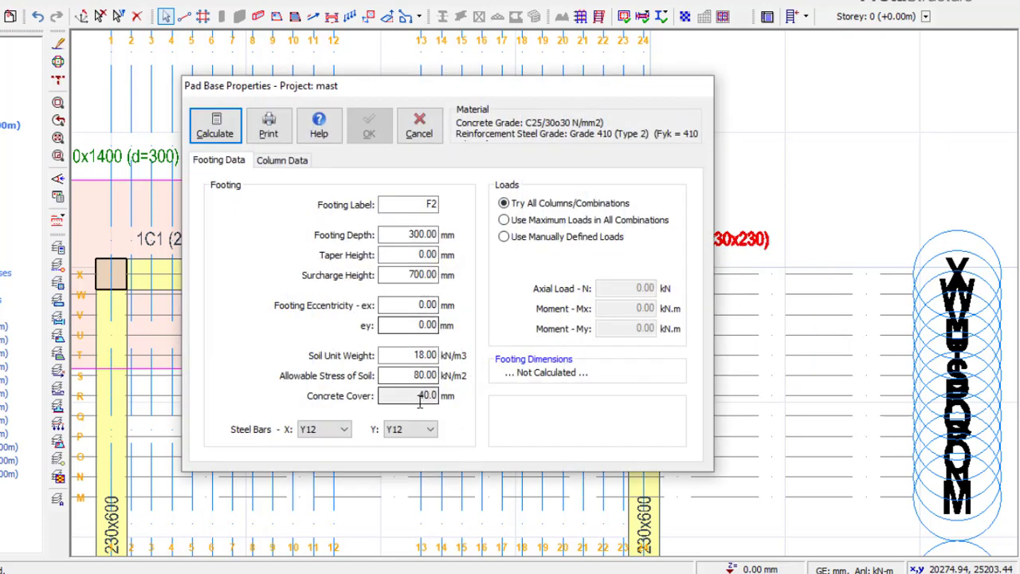
click(215, 127)
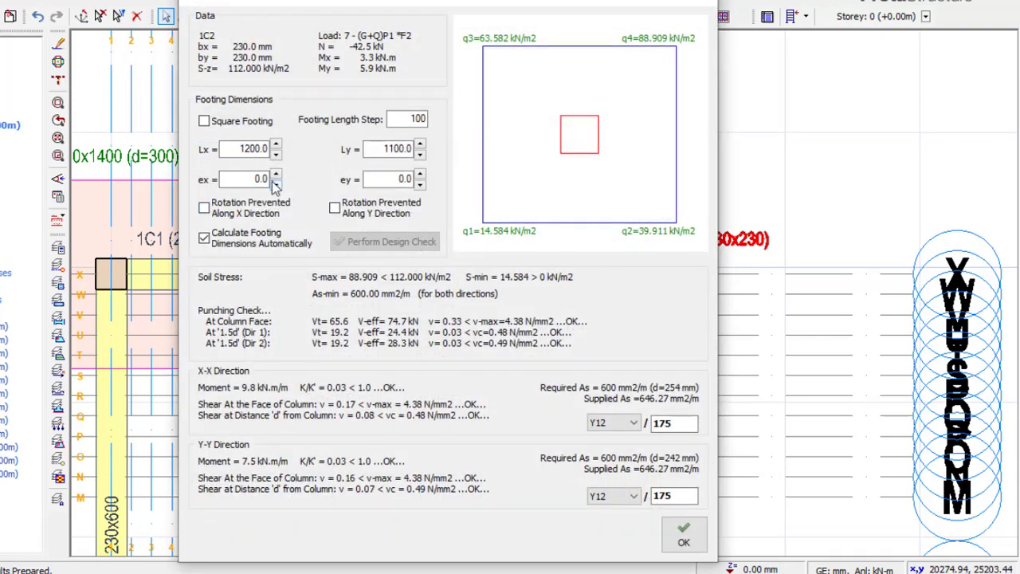
click(204, 120)
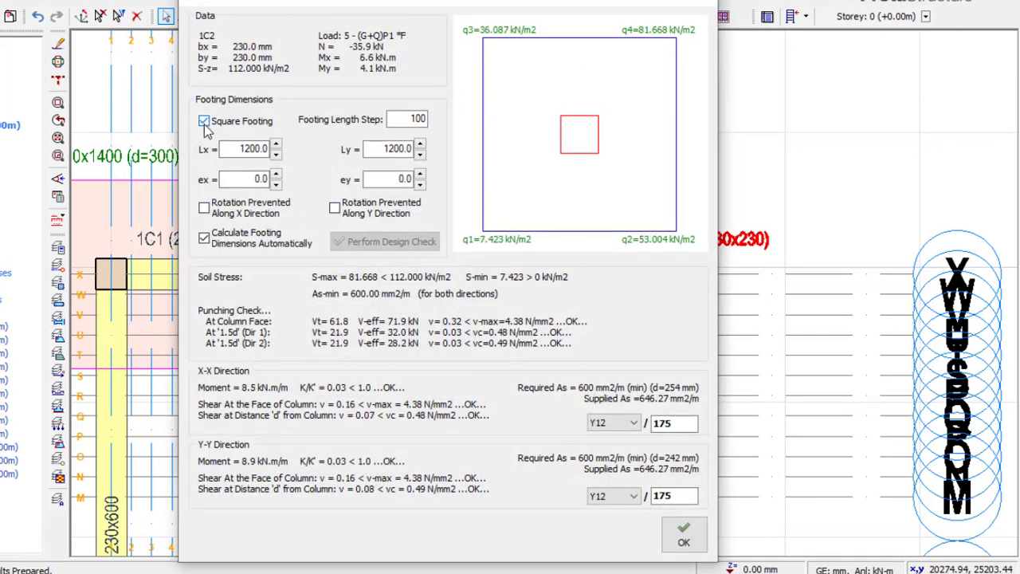
click(684, 535)
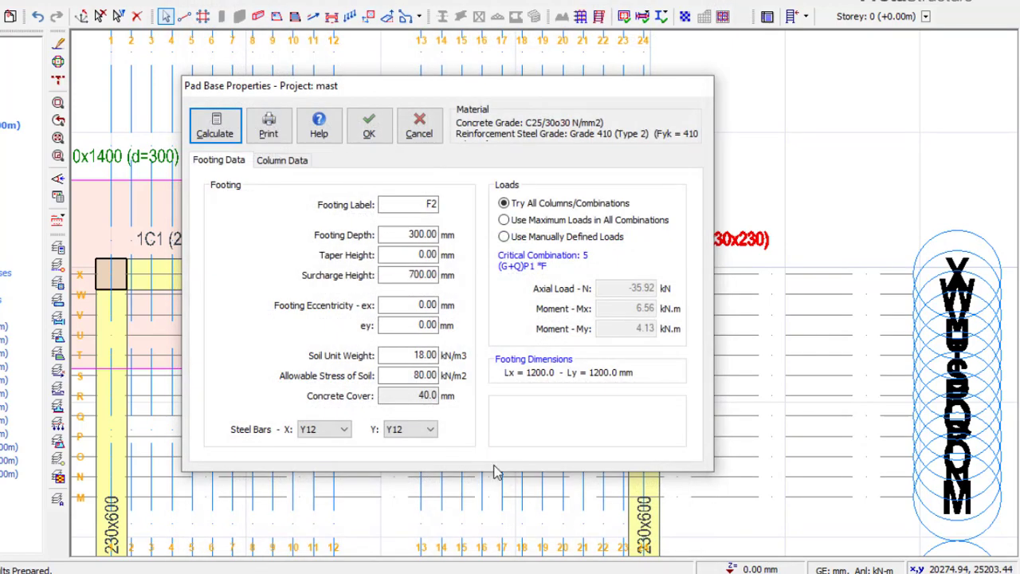
click(373, 132)
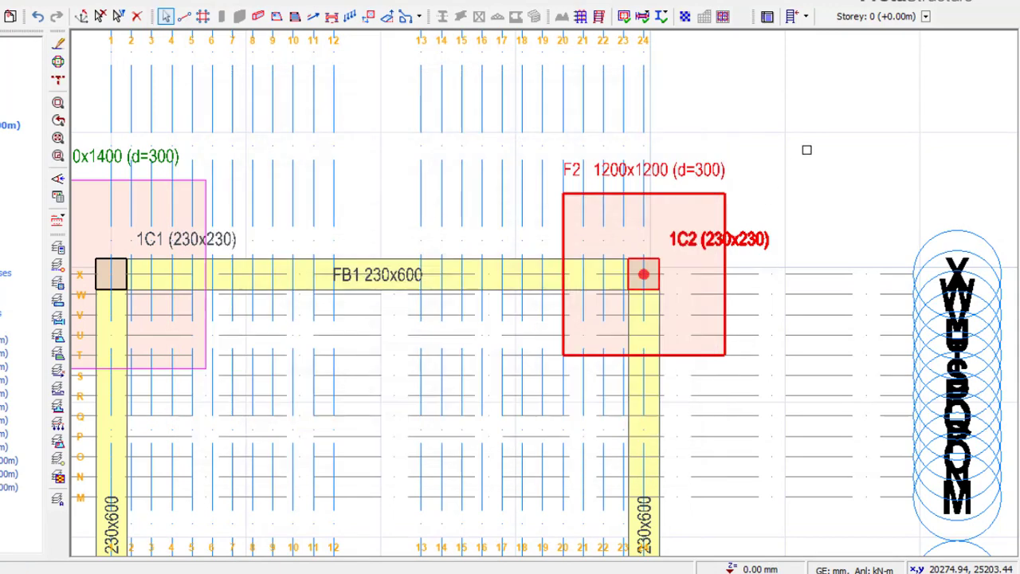
- Calculate and insert a square pad base under column 1C4, keeping the 300 mm footing depth and Y12 bars both ways
scroll(806, 149, down, 2)
scroll(808, 164, down, 3)
scroll(614, 387, up, 5)
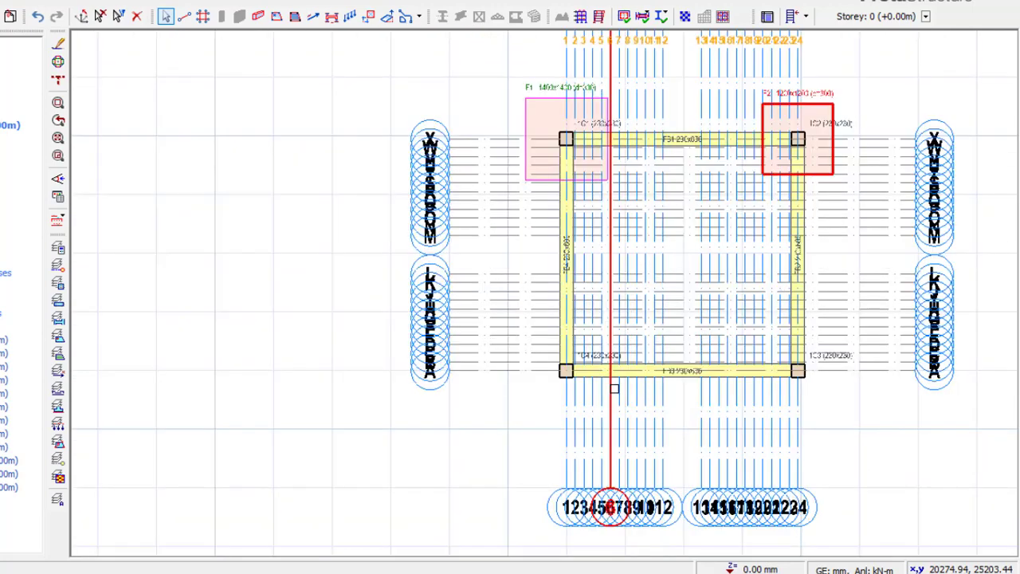
scroll(572, 359, up, 2)
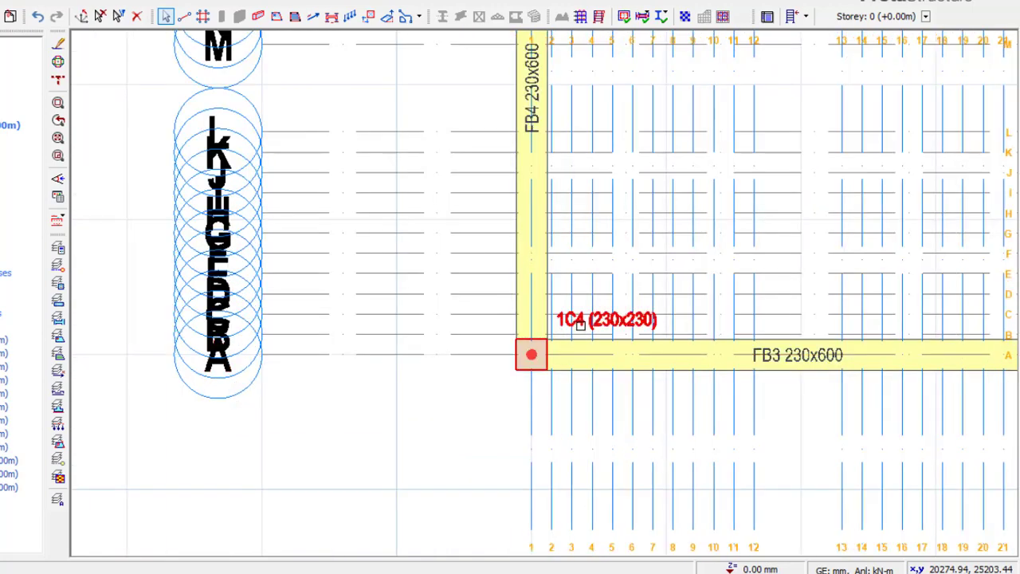
click(581, 324)
right_click(582, 323)
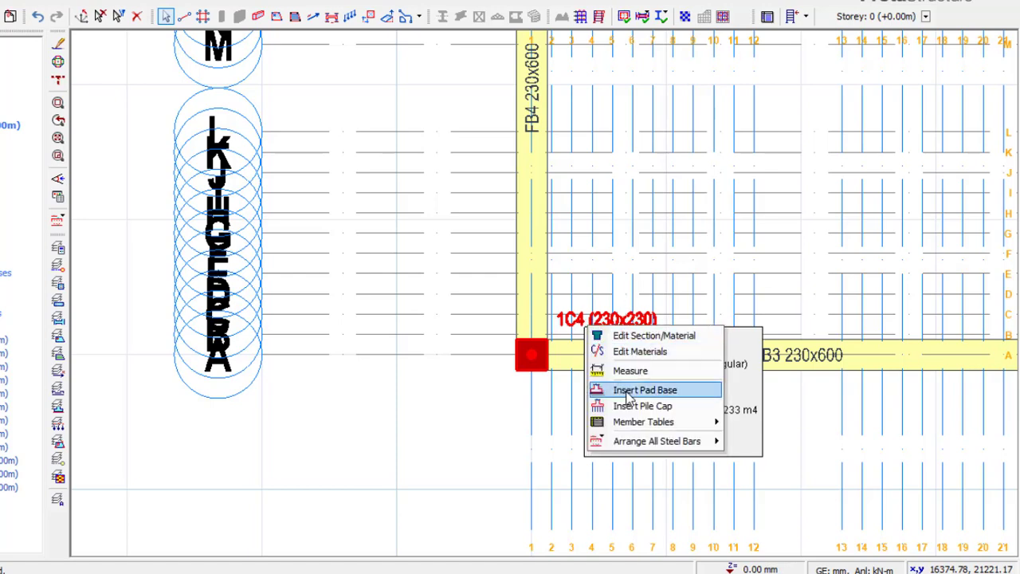
click(572, 348)
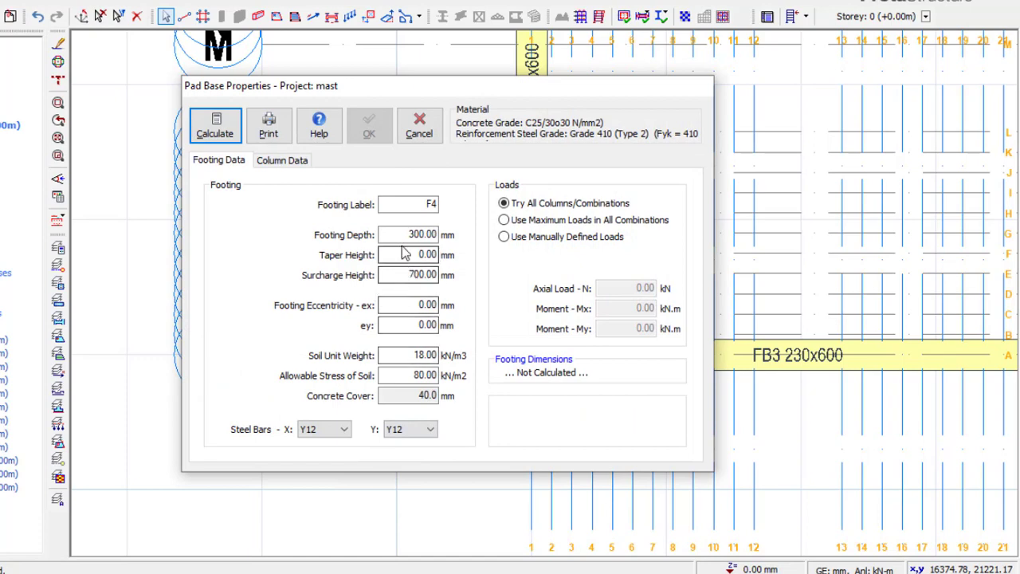
click(214, 135)
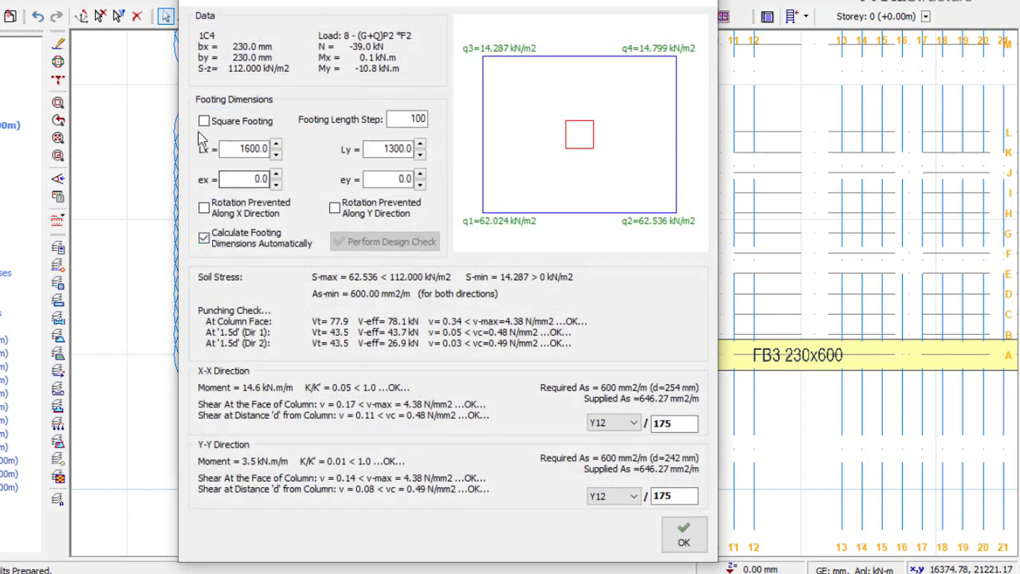
click(205, 121)
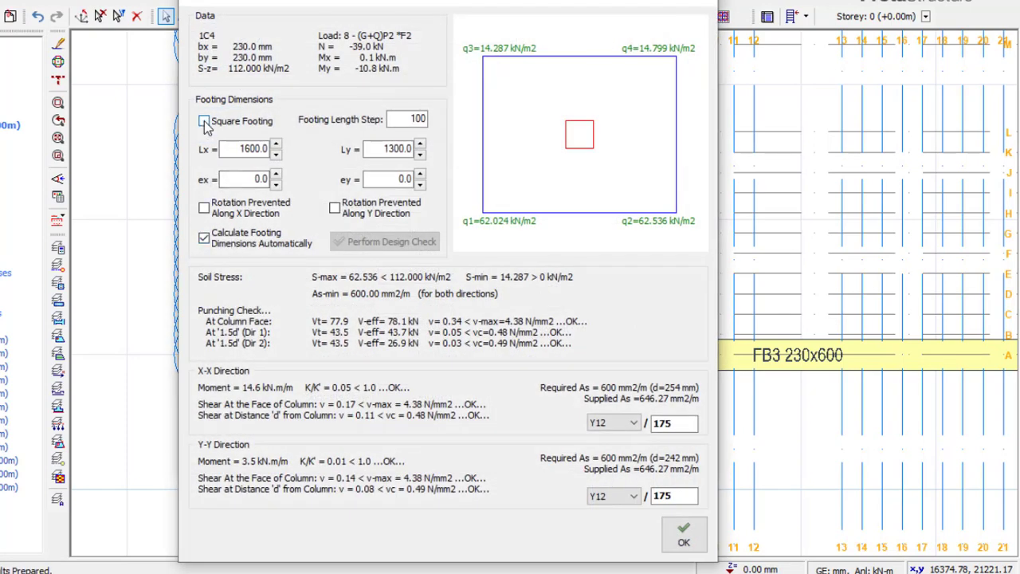
click(684, 536)
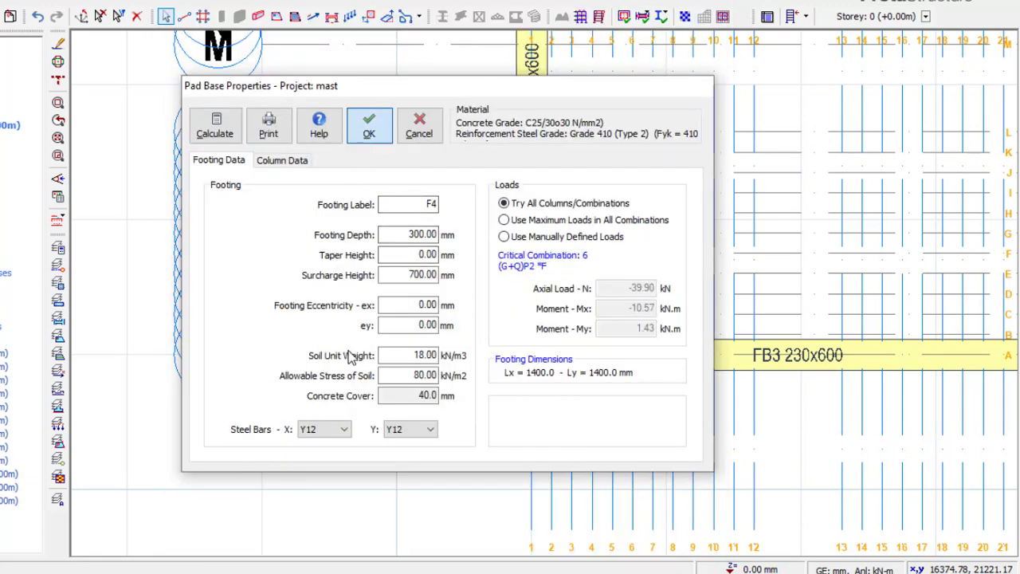
key(Return)
scroll(307, 366, down, 3)
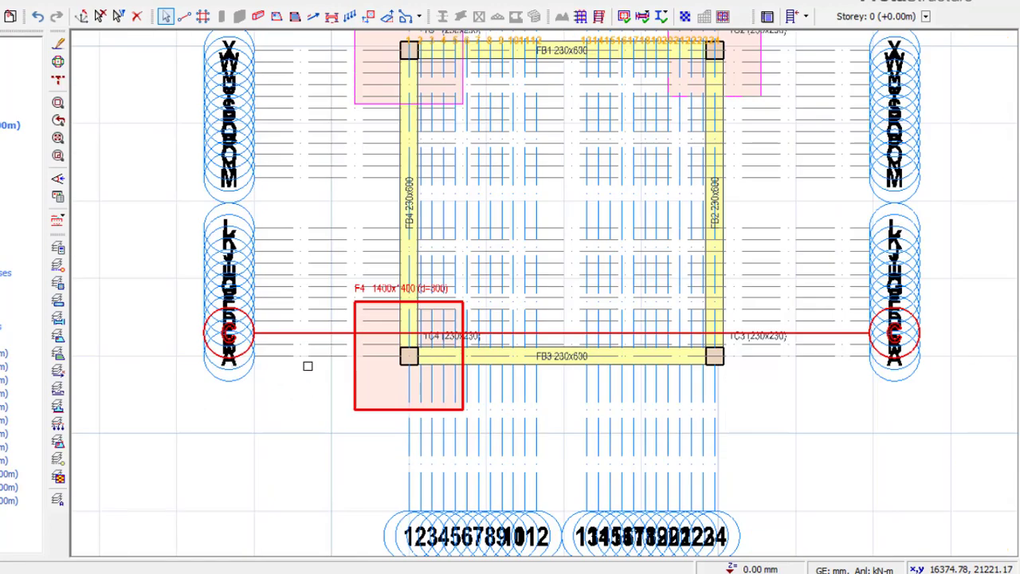
- Calculate and insert a square pad base under column 1C3, keeping the 300 mm footing depth and Y12 bars both ways
scroll(569, 323, down, 2)
scroll(439, 396, up, 2)
scroll(378, 376, up, 2)
scroll(359, 369, up, 2)
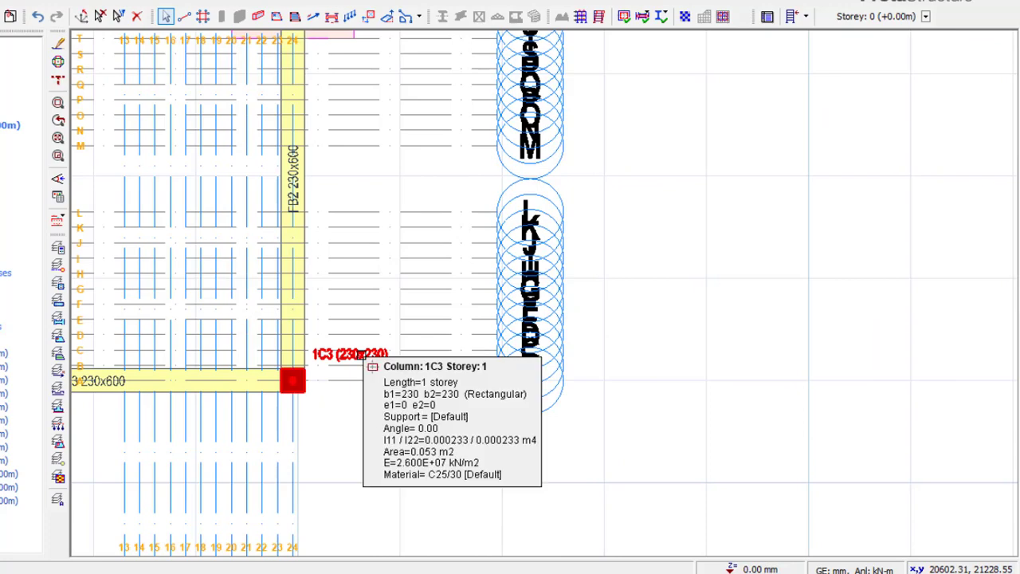
right_click(364, 356)
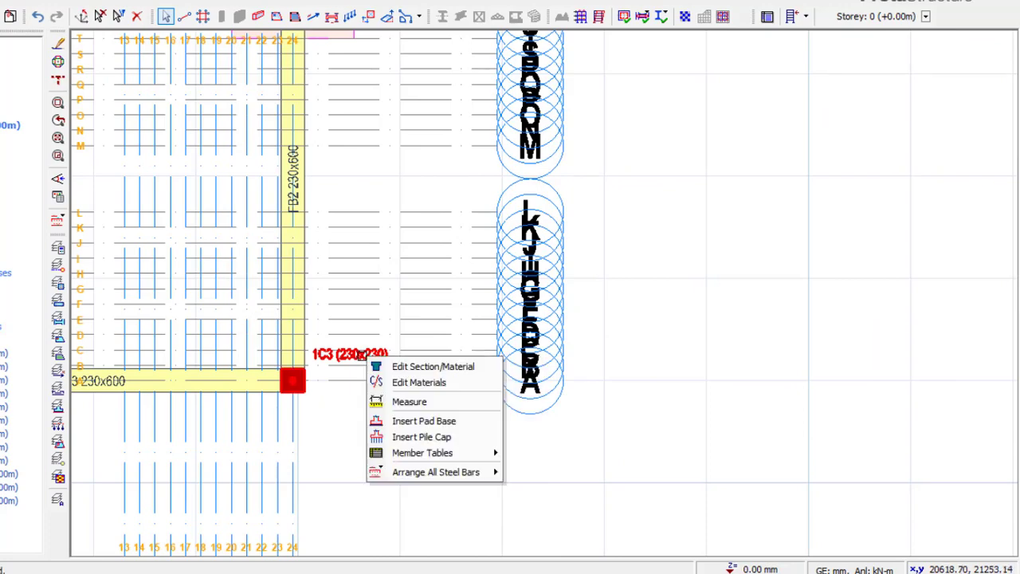
click(412, 423)
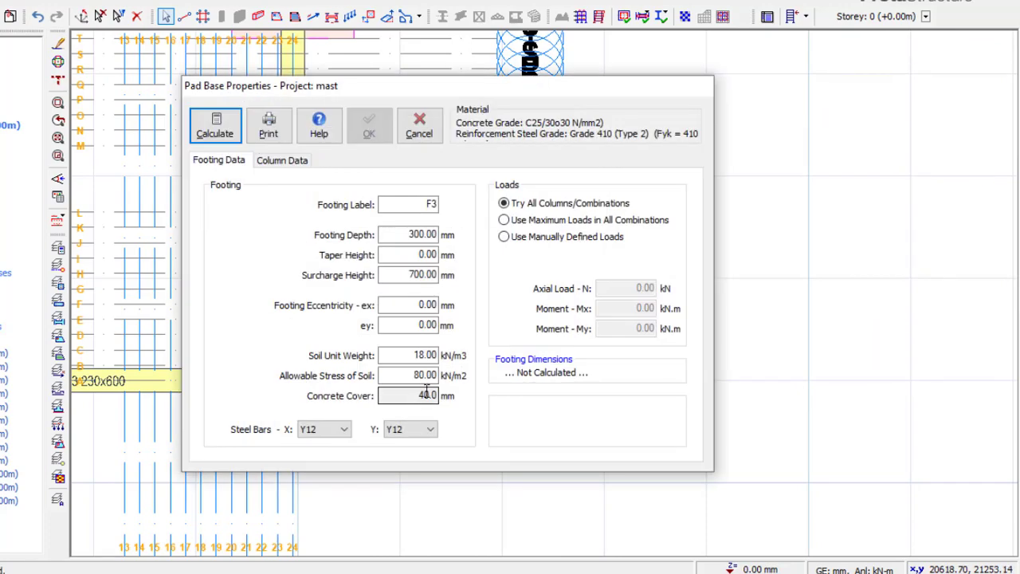
click(216, 130)
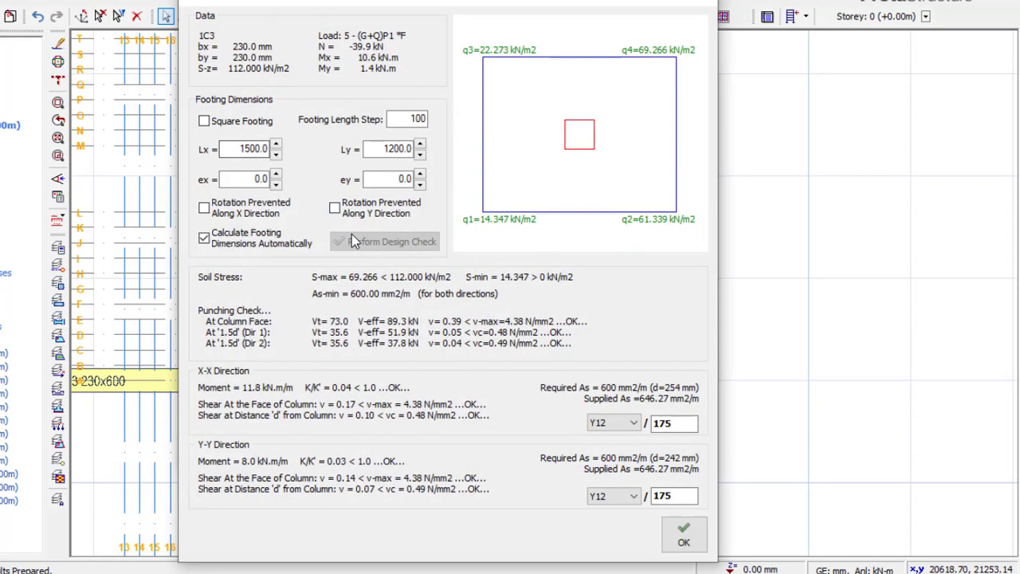
click(205, 125)
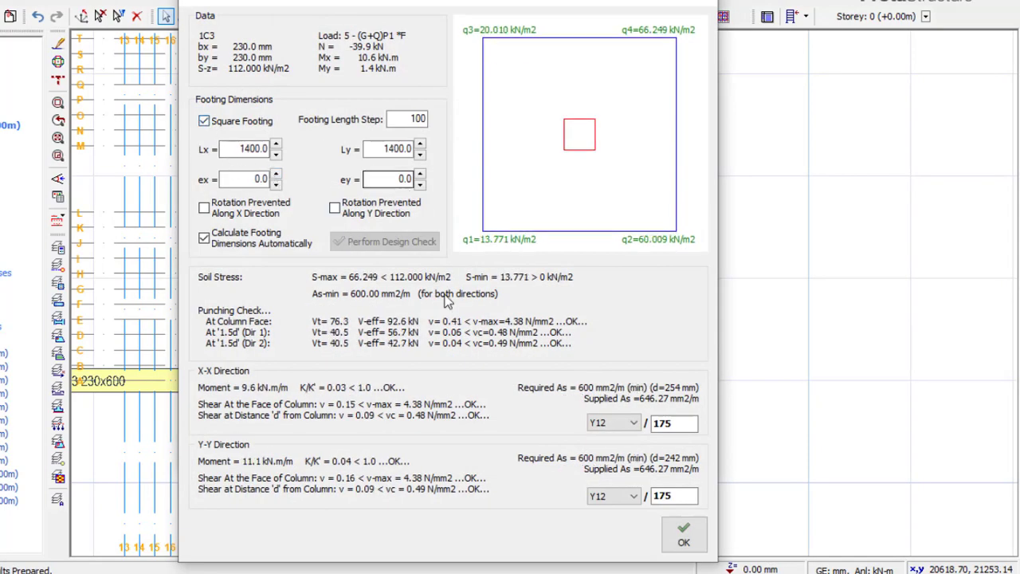
click(682, 535)
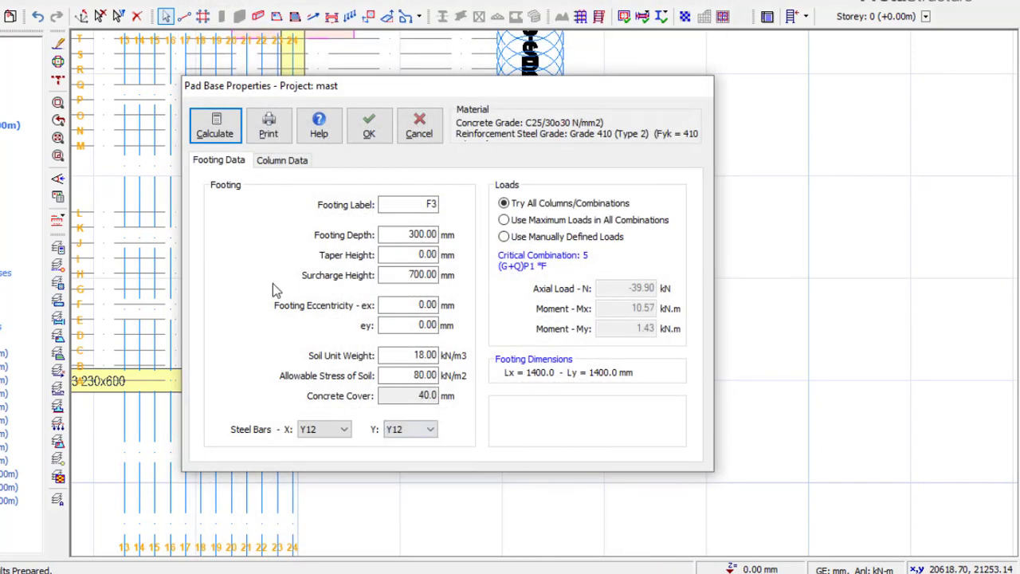
click(368, 133)
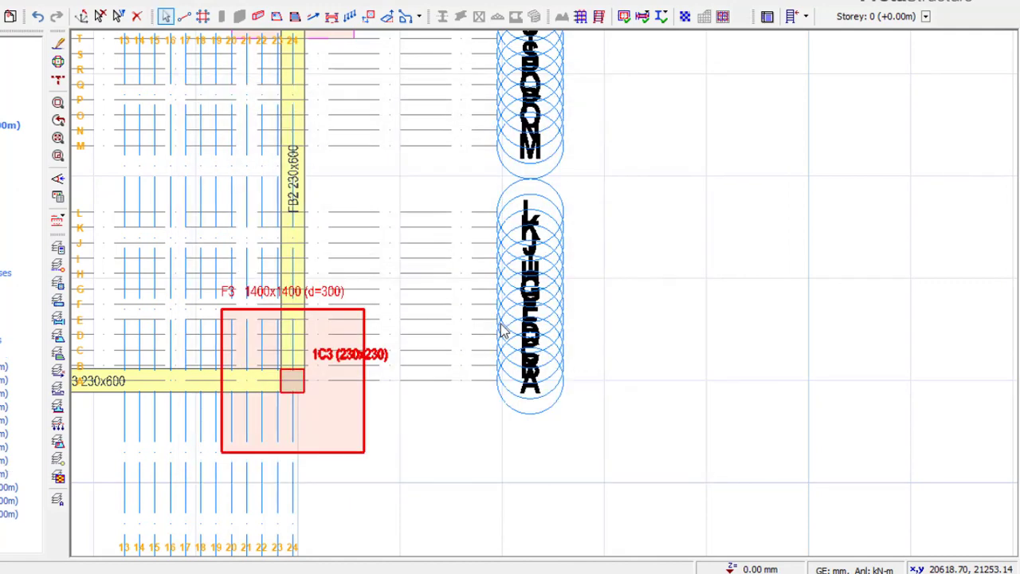
- Start a strip footing under foundation beam FB1 and set its footing bar size to Y12
scroll(214, 323, up, 3)
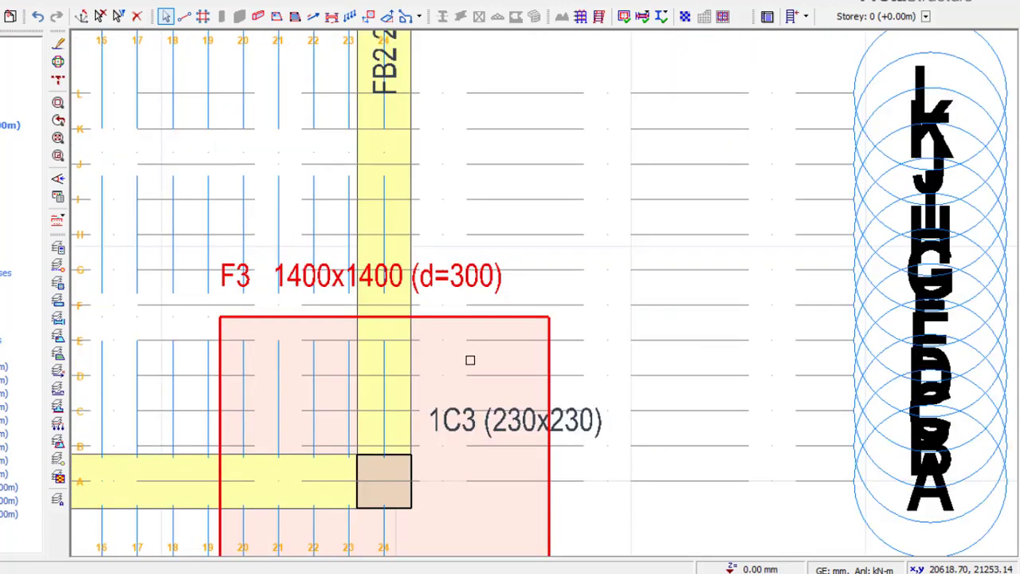
scroll(470, 360, down, 5)
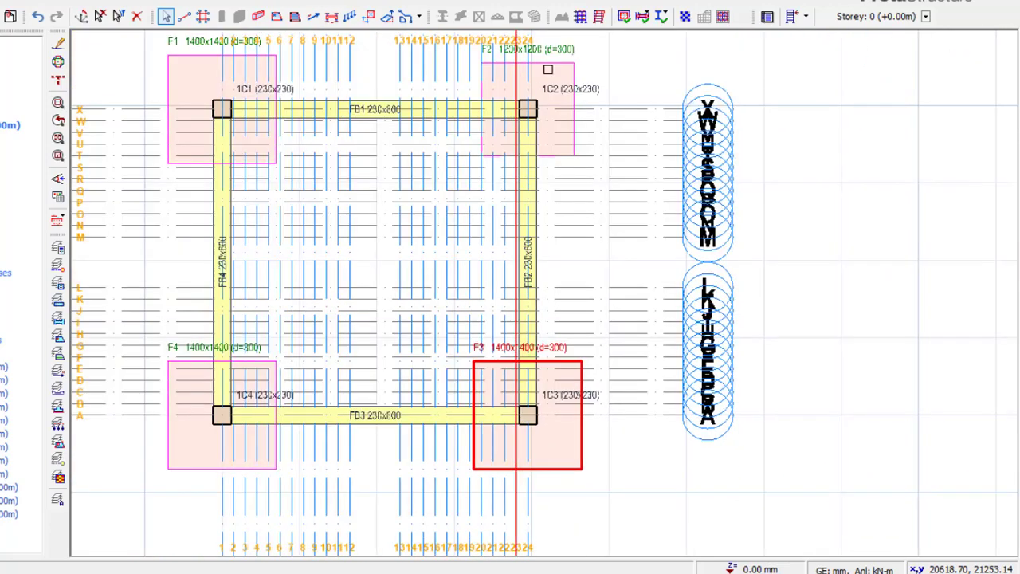
scroll(562, 69, up, 2)
middle_drag(626, 67, 774, 206)
scroll(774, 136, down, 4)
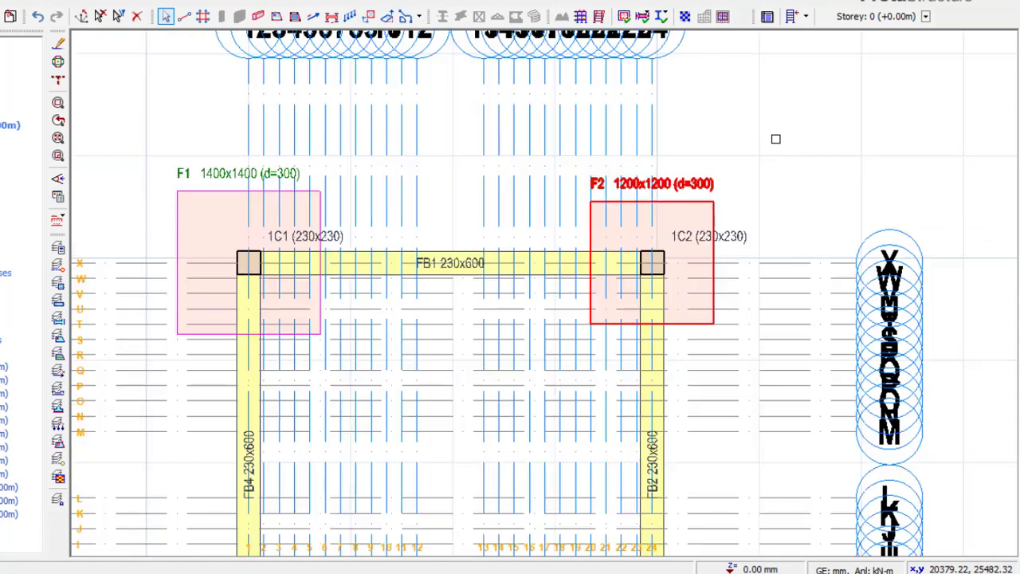
scroll(575, 198, up, 3)
scroll(575, 197, up, 1)
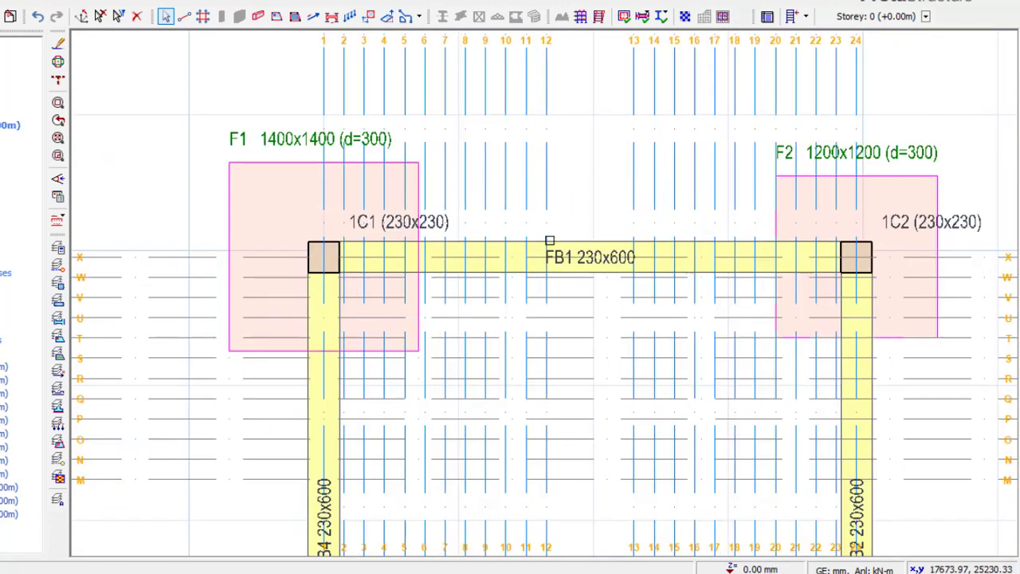
mouse_move(569, 239)
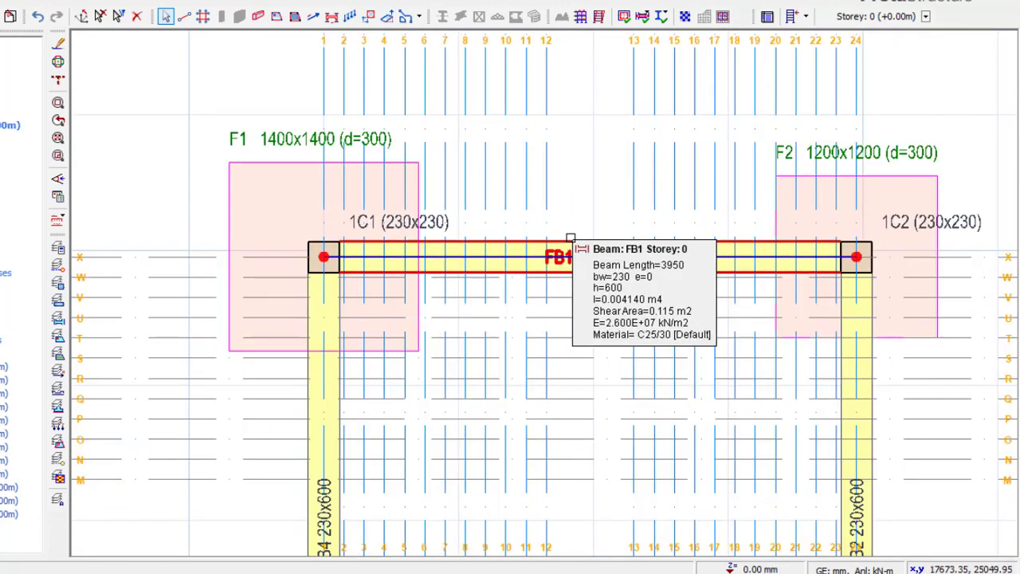
right_click(571, 238)
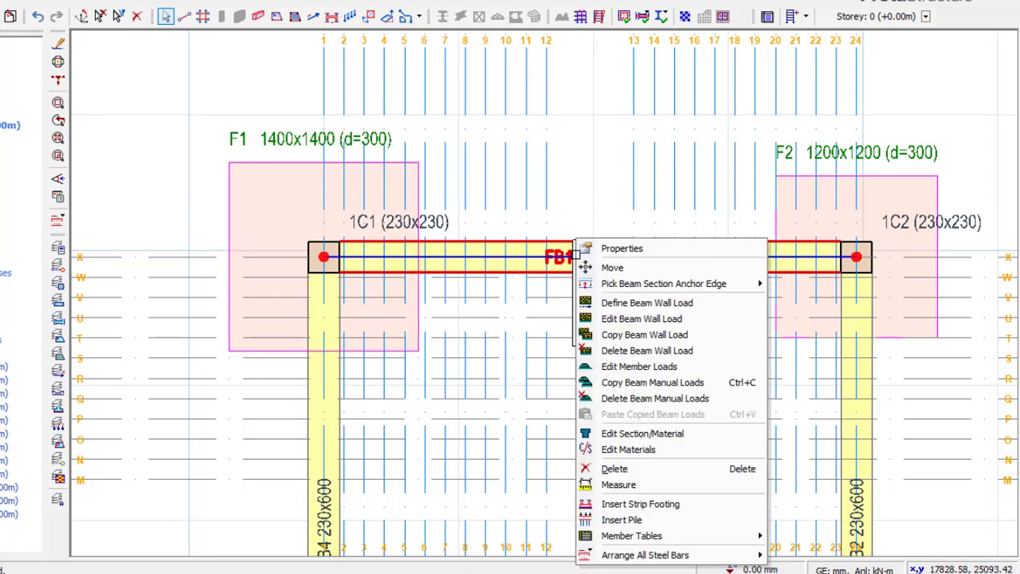
click(640, 503)
click(374, 369)
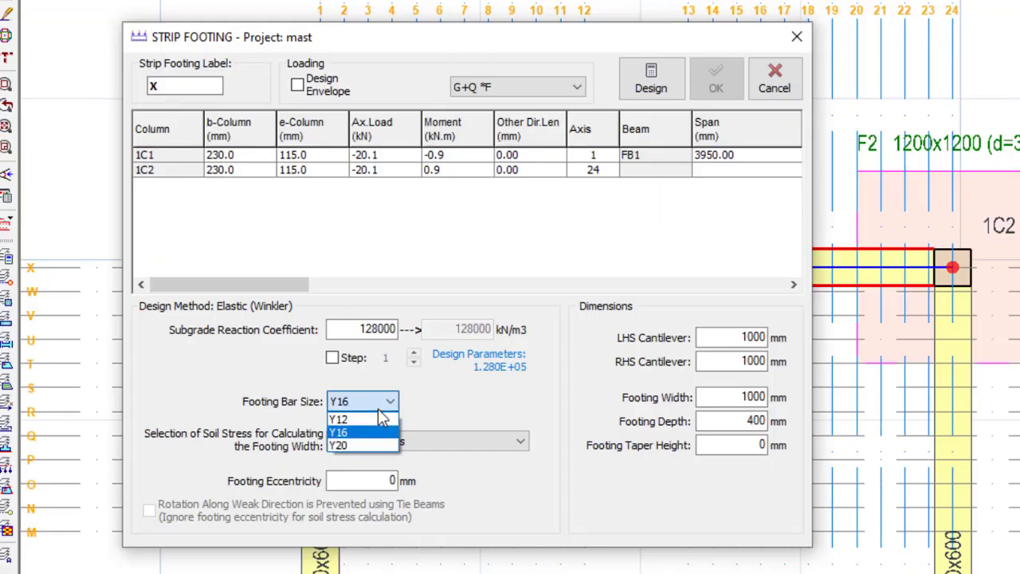
click(380, 419)
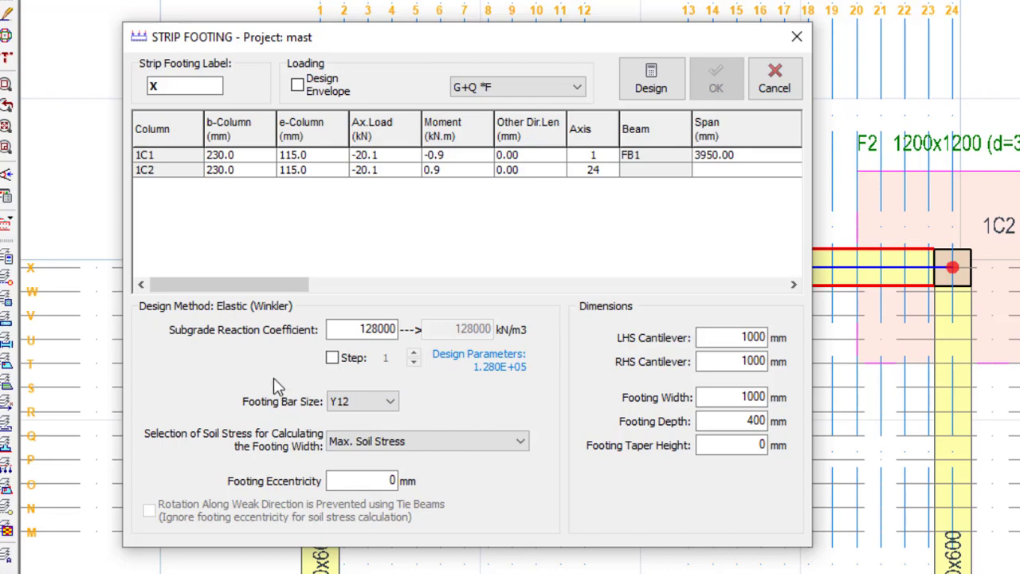
- Set the FB1 strip footing's LHS and RHS cantilevers to 450 mm each
click(740, 338)
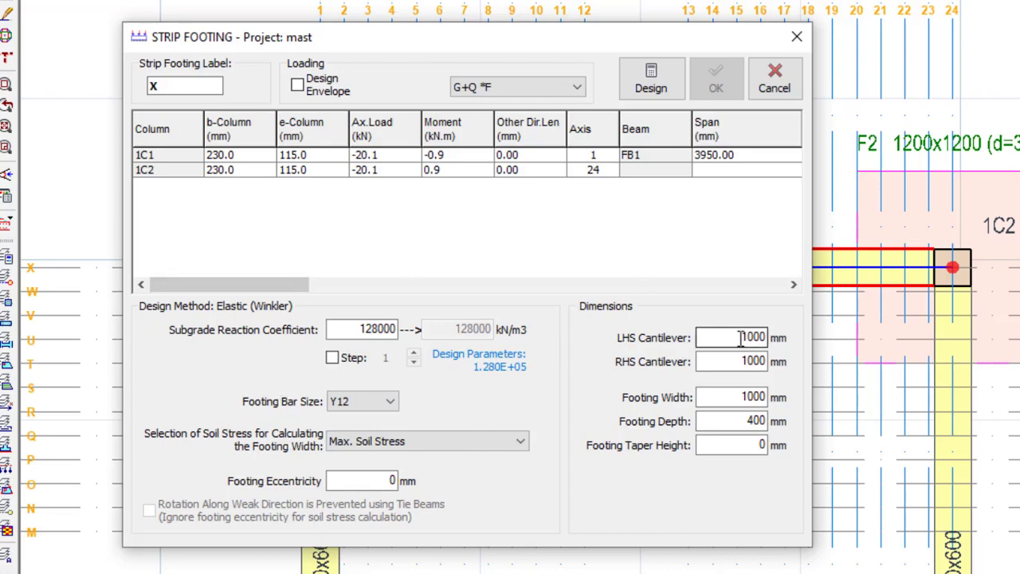
double_click(741, 337)
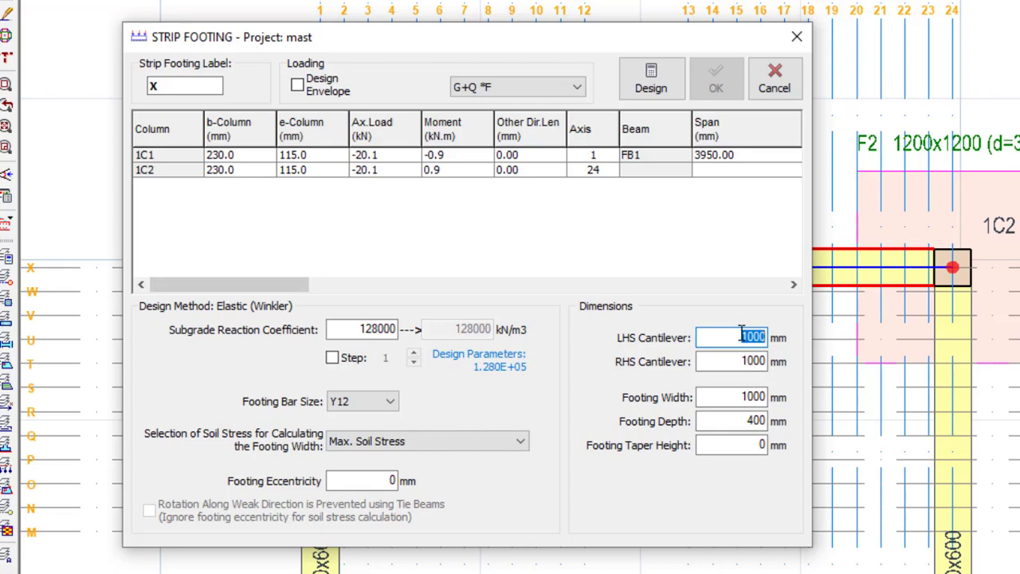
text(6)
text(450)
double_click(739, 362)
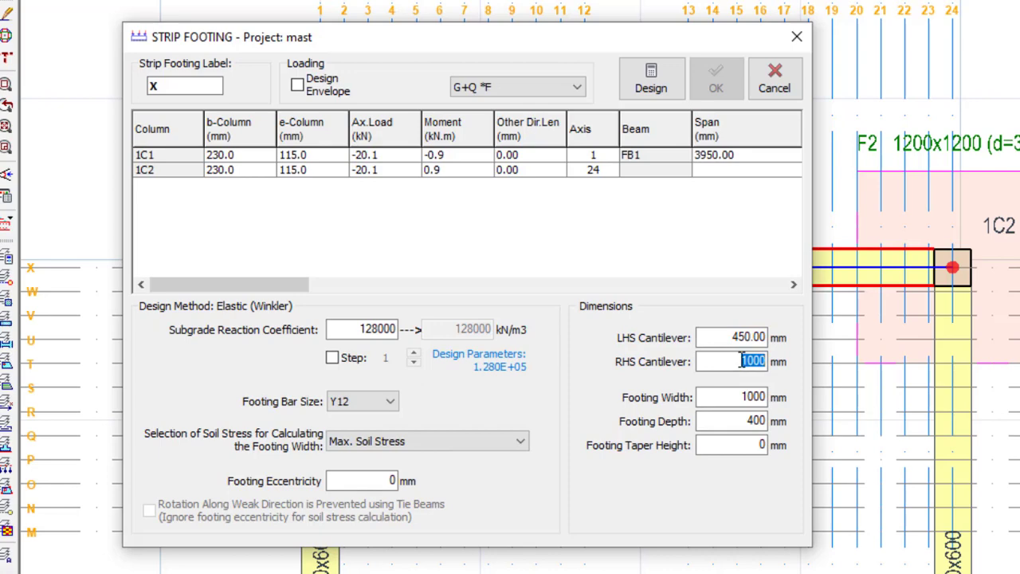
text(450)
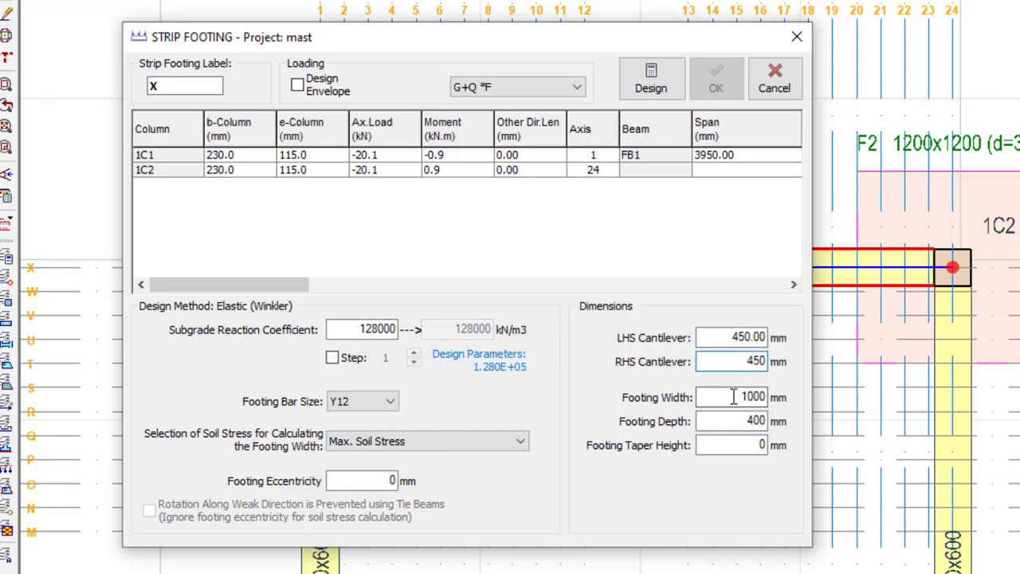
- Keep the FB1 strip footing's width at 1000 mm and set its depth to 300 mm with no taper
double_click(734, 398)
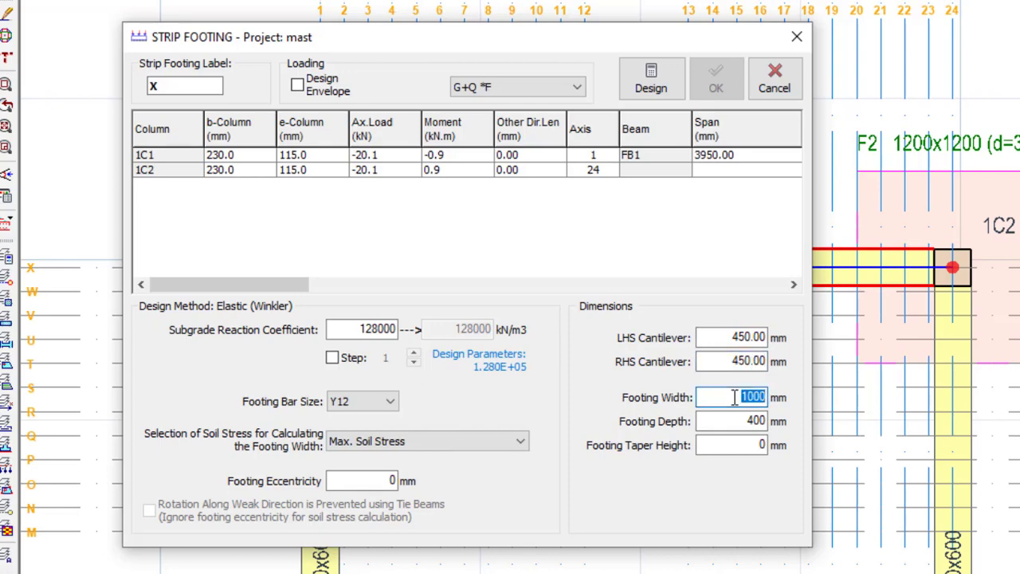
double_click(740, 420)
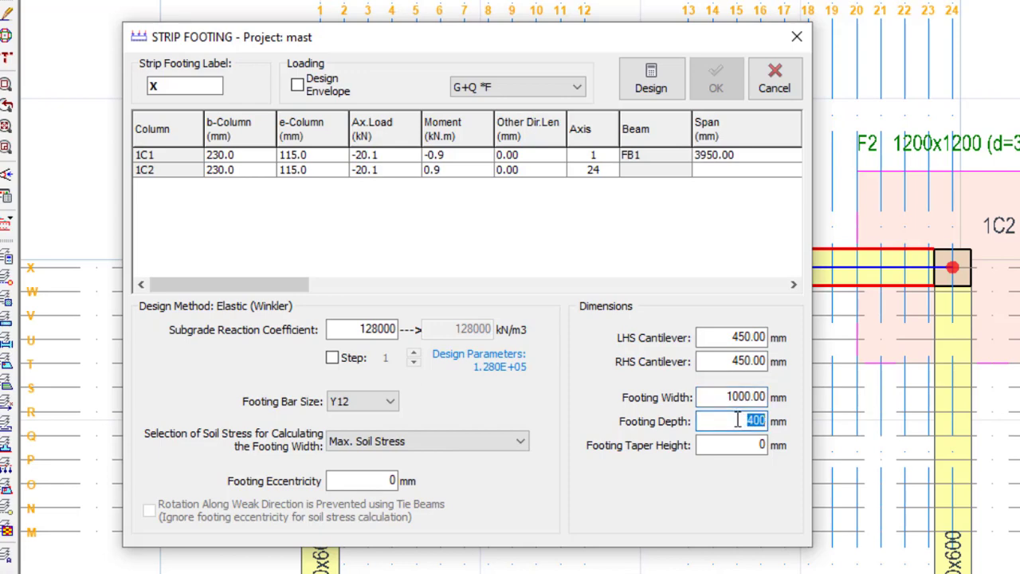
text(3)
double_click(729, 444)
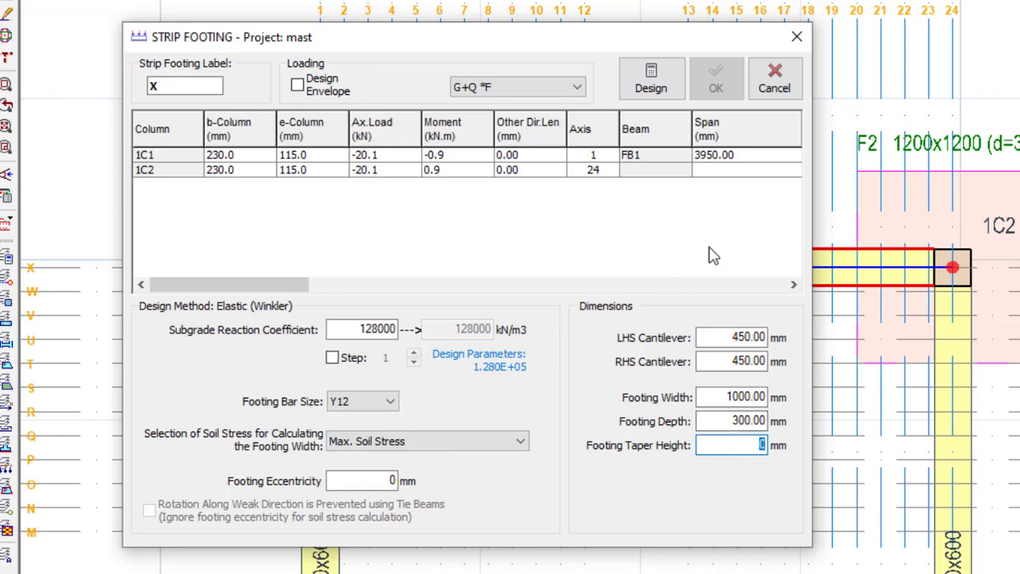
- Run the strip footing design for axis X, close the results and insert the footing under beam FB1
click(650, 90)
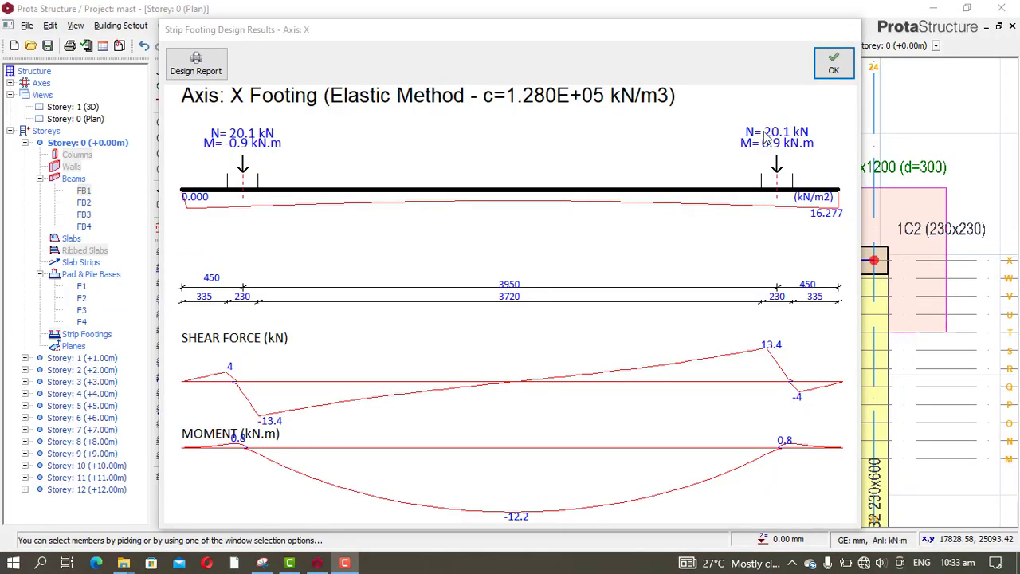
click(833, 66)
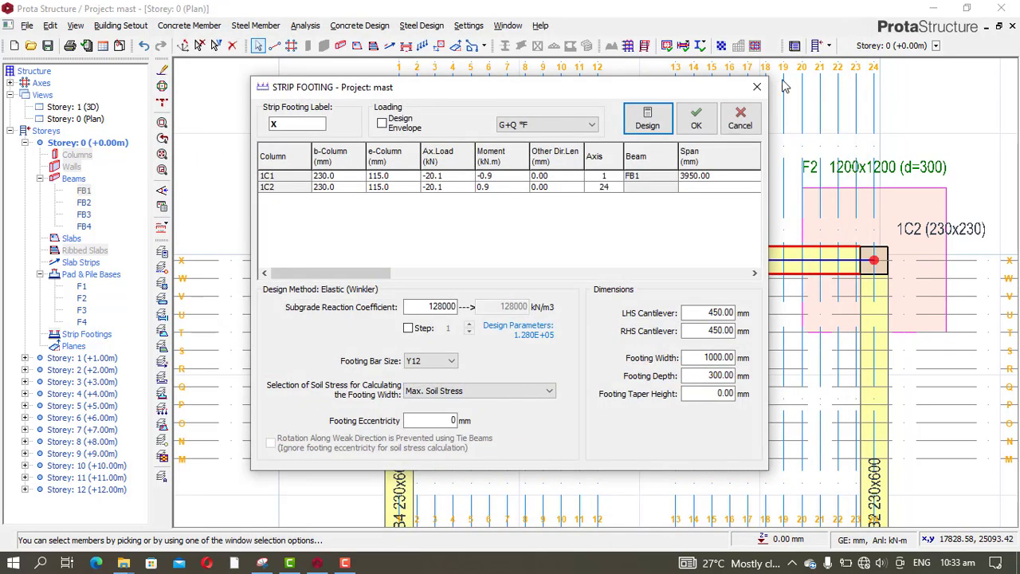
click(698, 123)
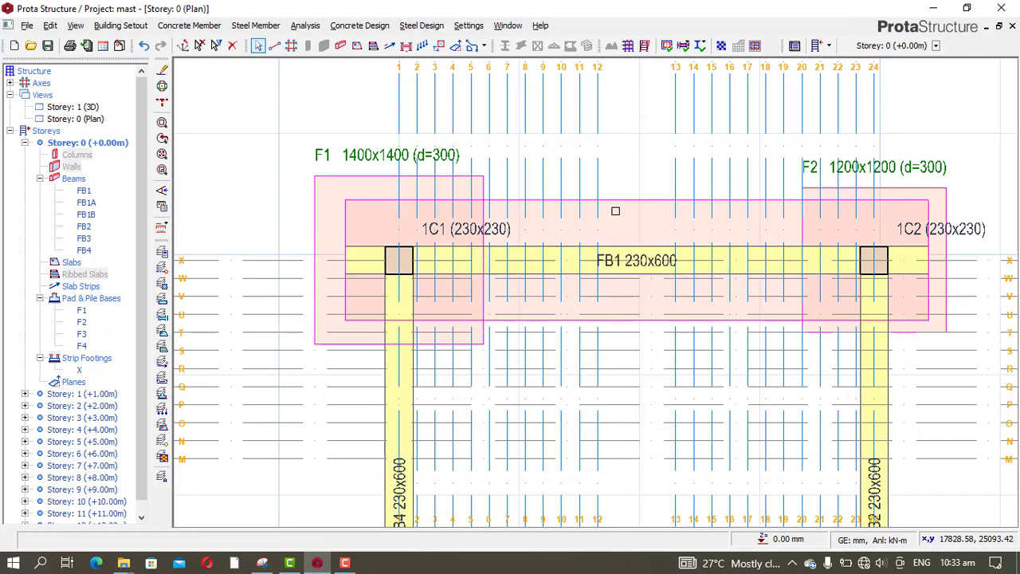
- Start a strip footing under foundation beam FB2 and set its LHS and RHS cantilevers to 450 mm each
scroll(620, 212, down, 4)
scroll(717, 330, up, 3)
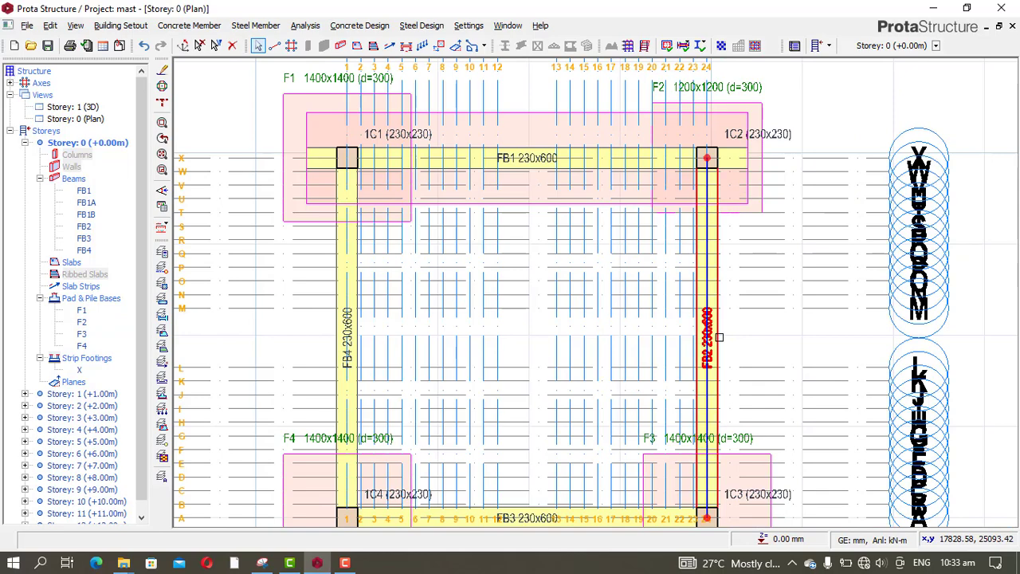
click(718, 337)
right_click(719, 337)
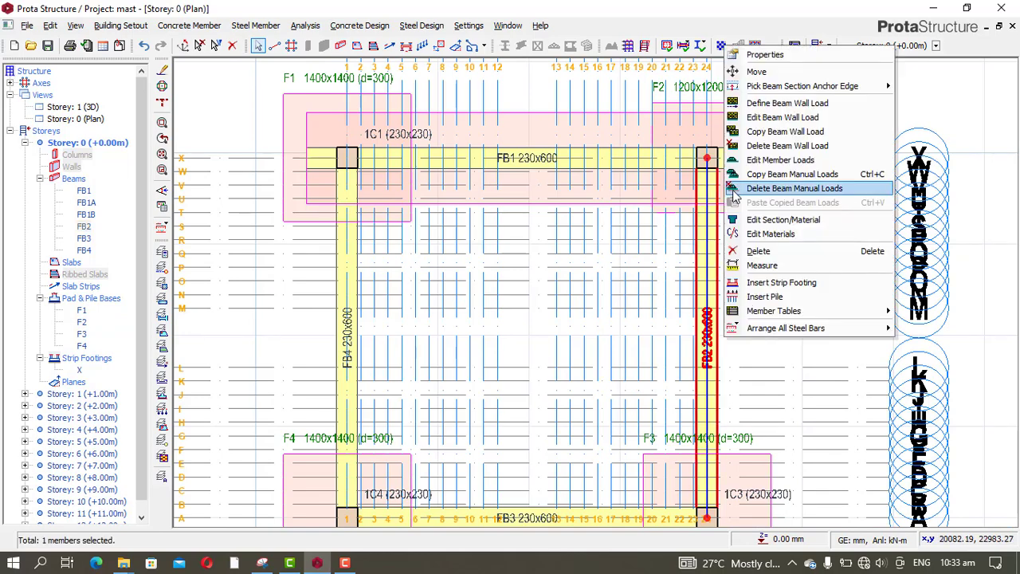
click(779, 285)
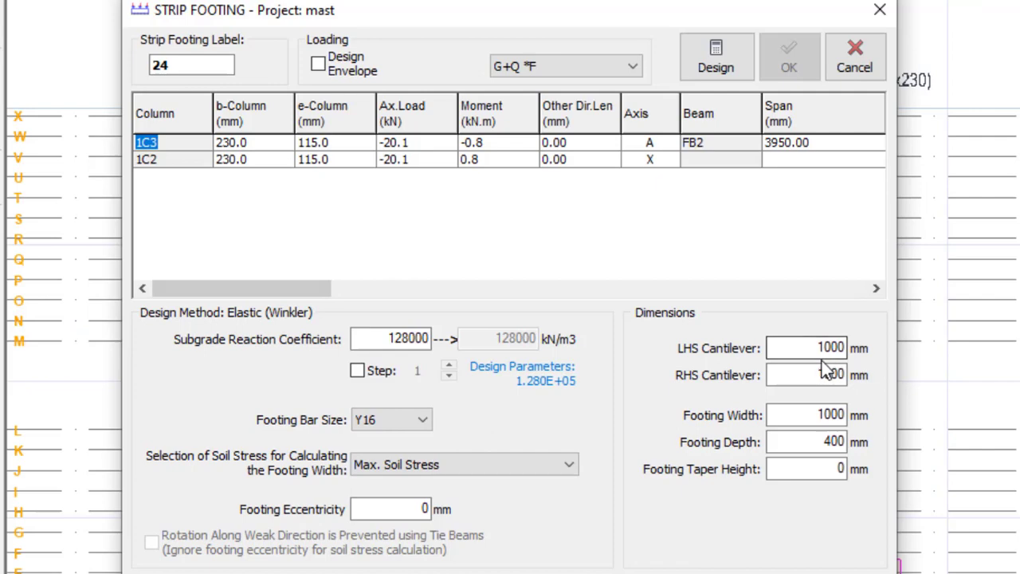
double_click(813, 345)
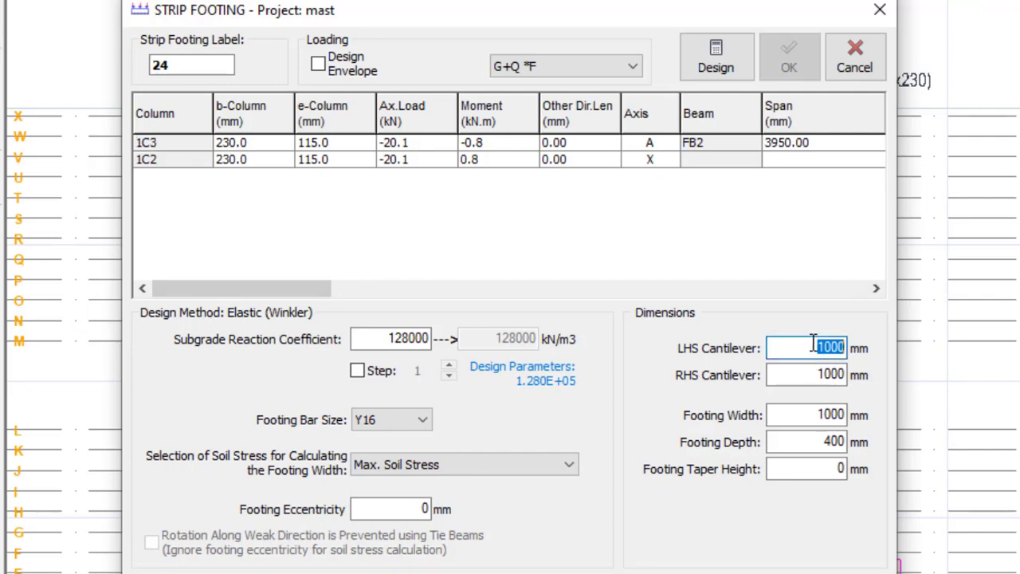
text(450)
double_click(815, 380)
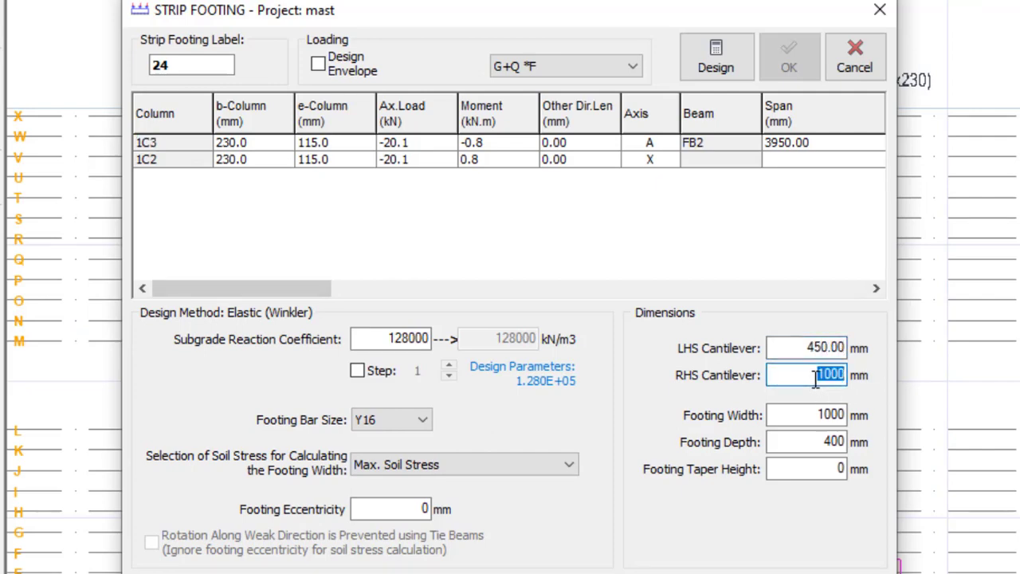
text(450)
key(Tab)
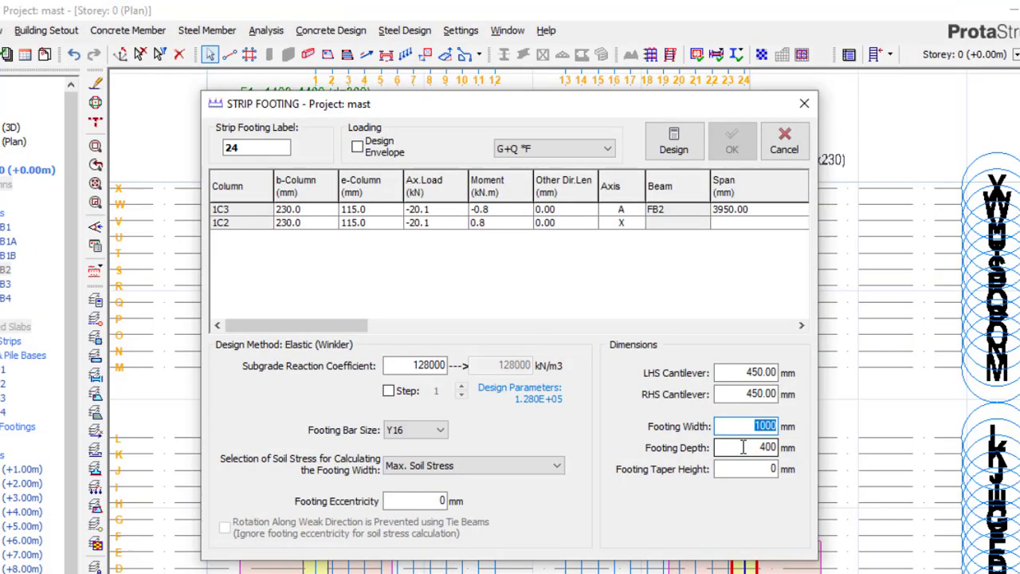
- Set the FB2 strip footing's depth to 300 mm, then run its design and close the design results
double_click(802, 442)
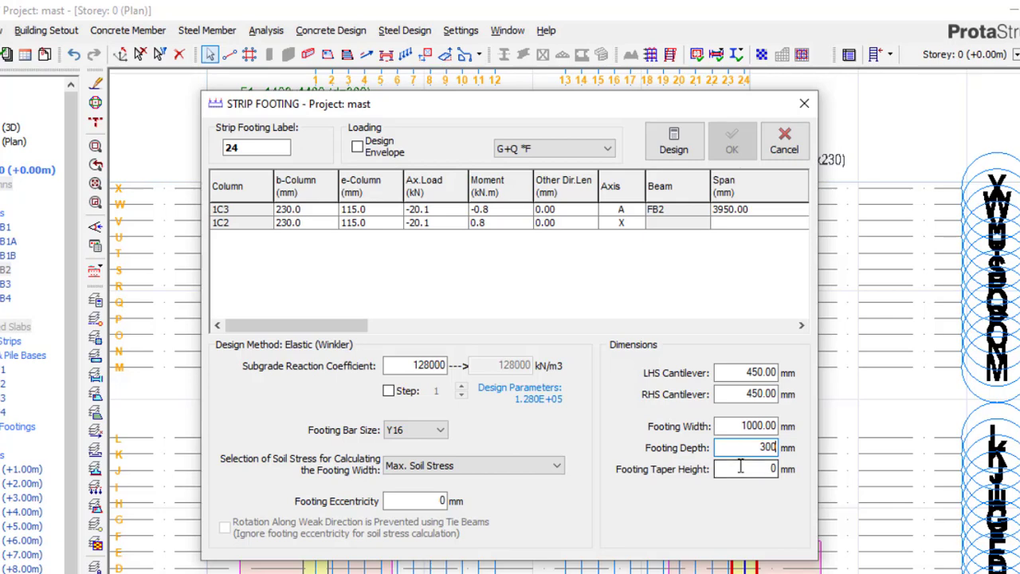
text(300)
click(738, 470)
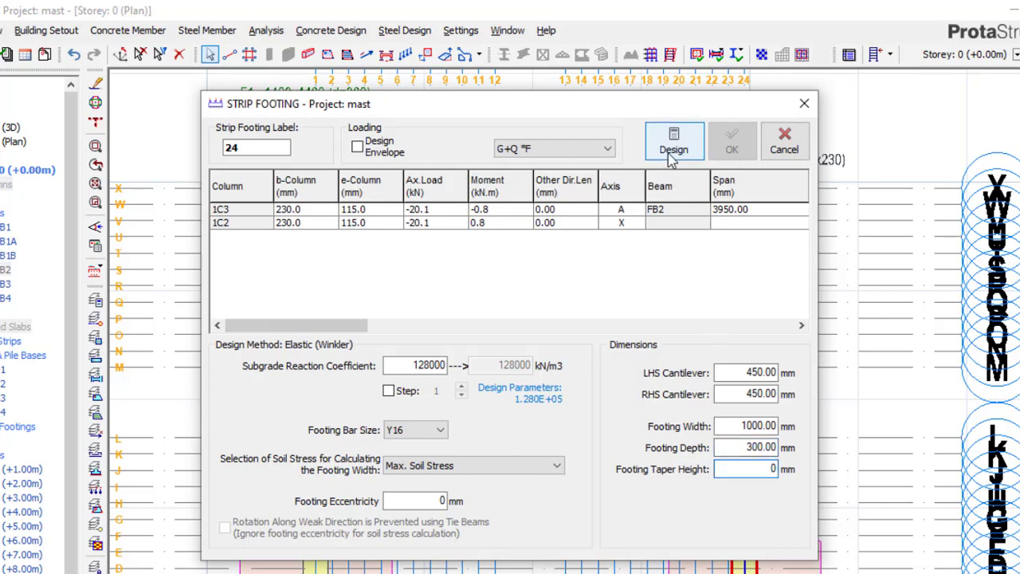
click(671, 156)
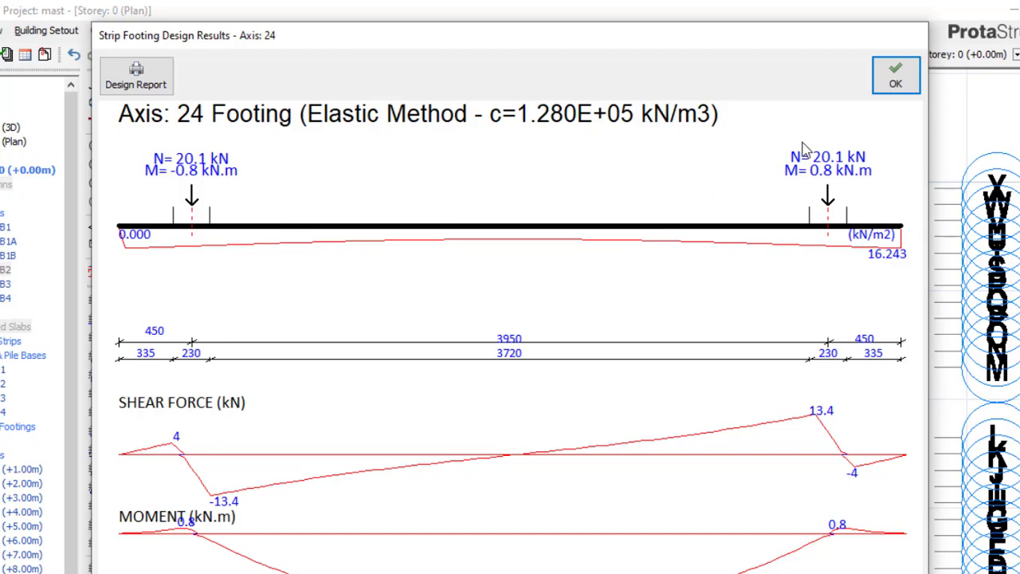
click(895, 76)
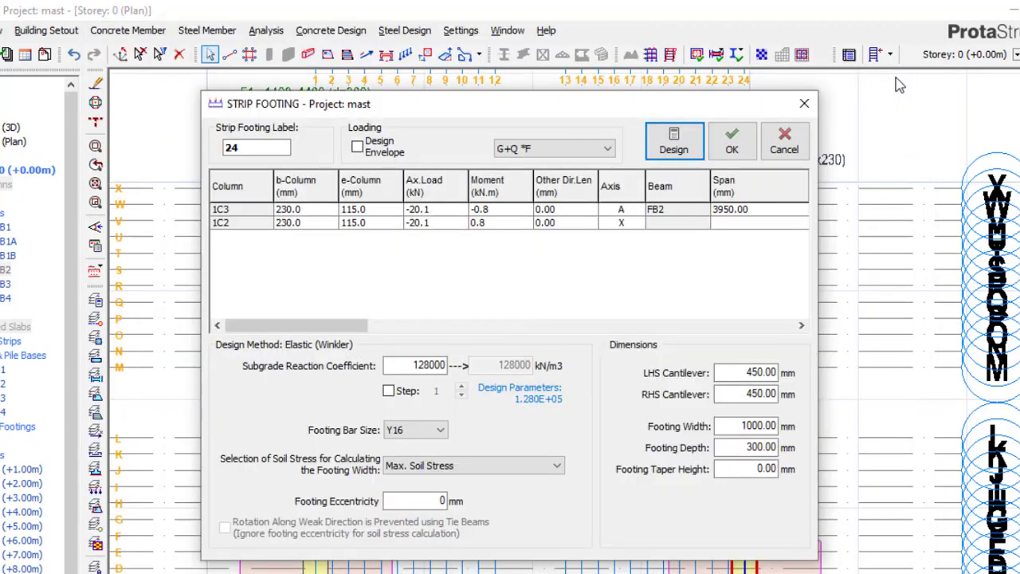
- Insert the designed strip footing under beam FB2 and start a strip footing under foundation beam FB3
click(729, 150)
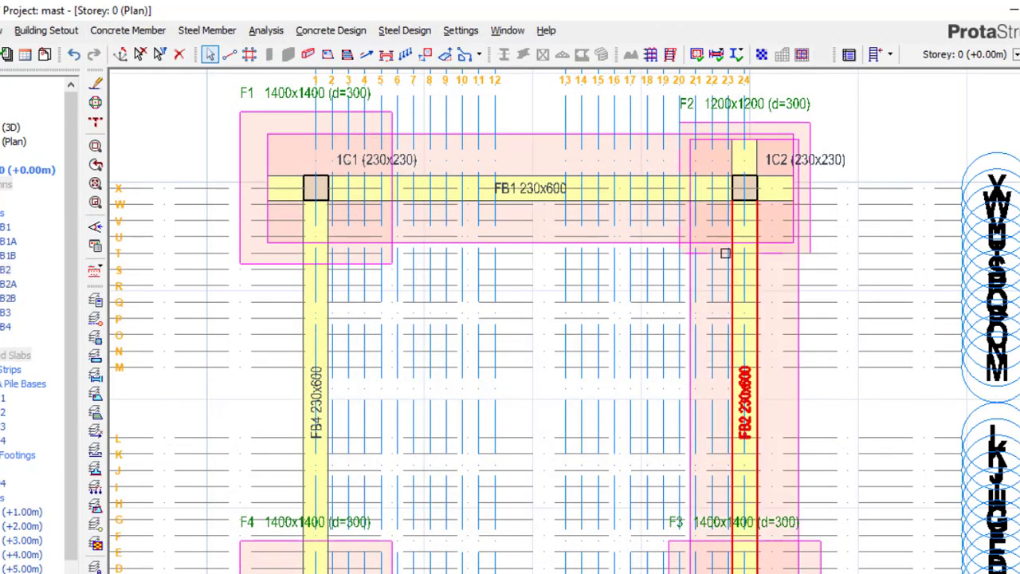
scroll(837, 179, down, 3)
scroll(655, 399, up, 2)
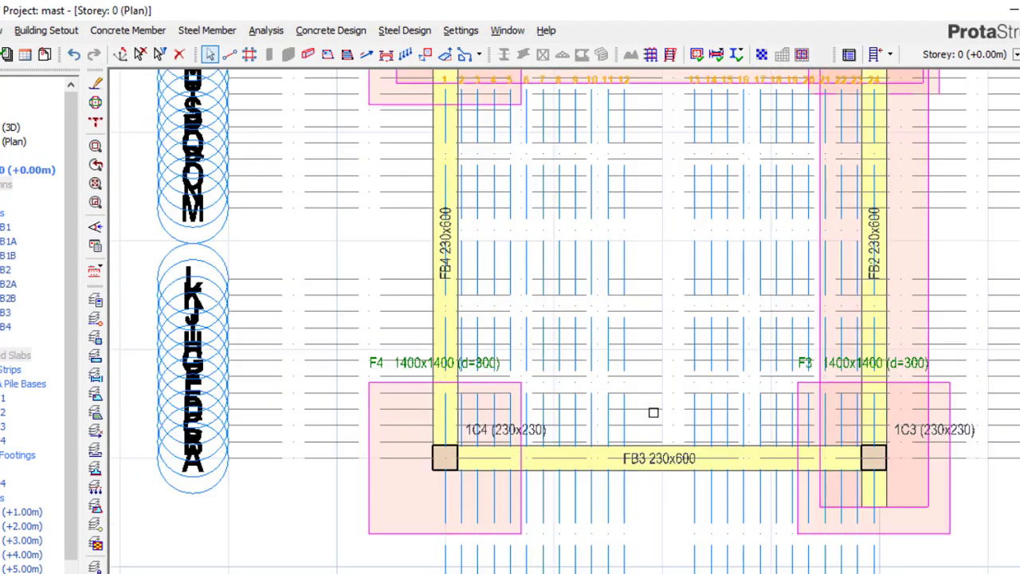
click(655, 445)
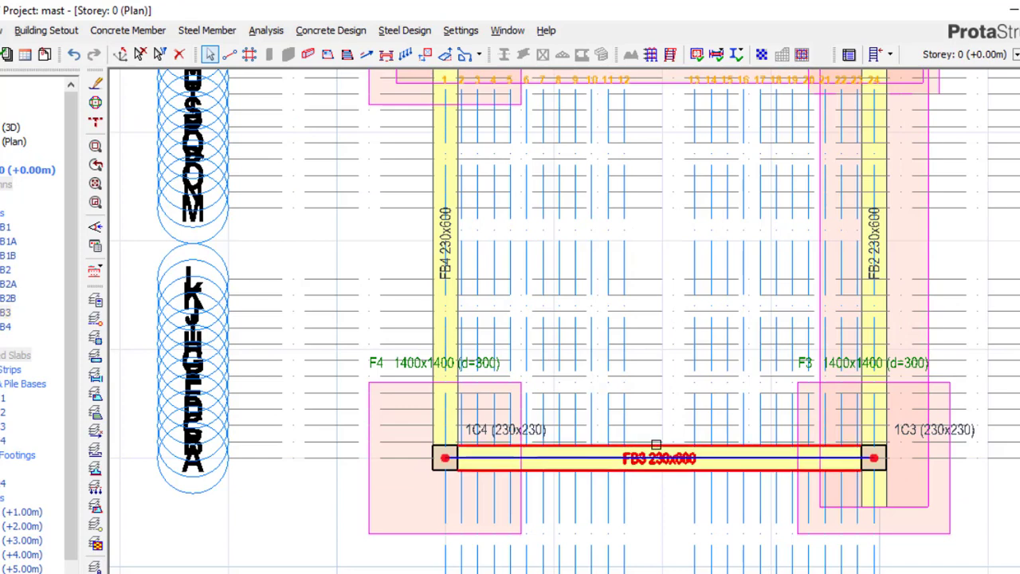
right_click(655, 445)
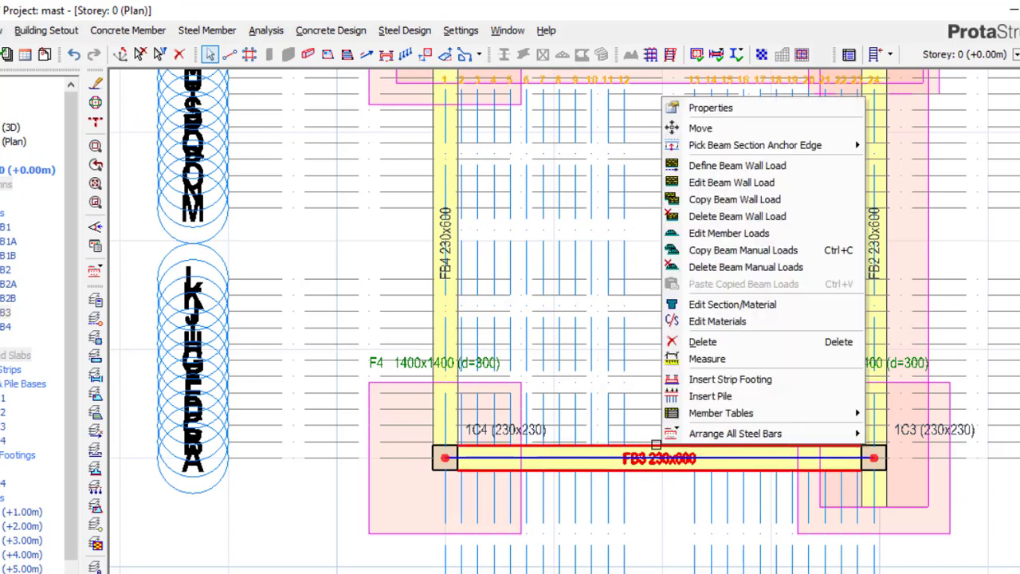
click(730, 380)
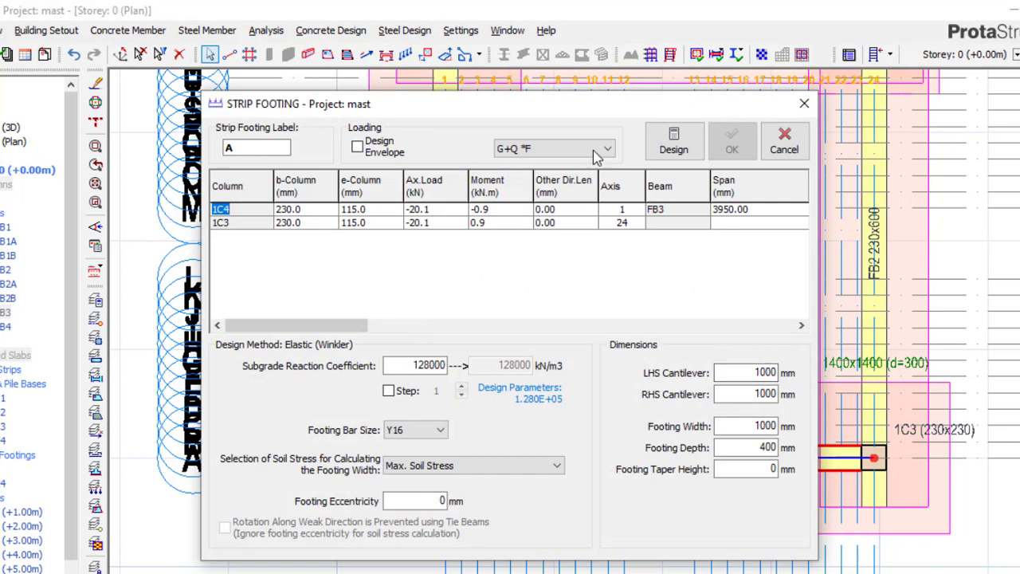
- Set the FB3 strip footing's LHS and RHS cantilevers to 450 mm each and its footing depth to 300 mm
click(751, 367)
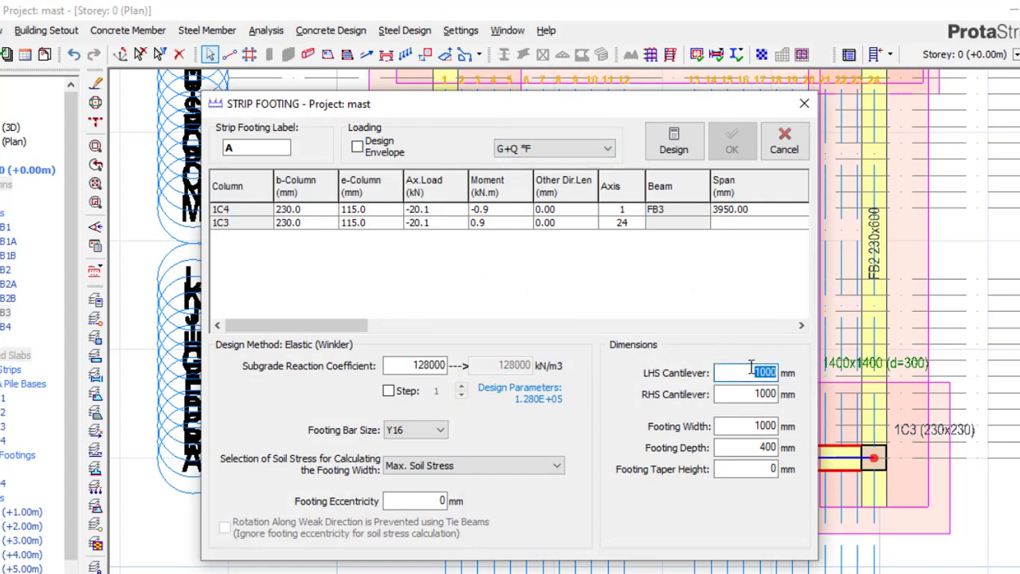
text(450)
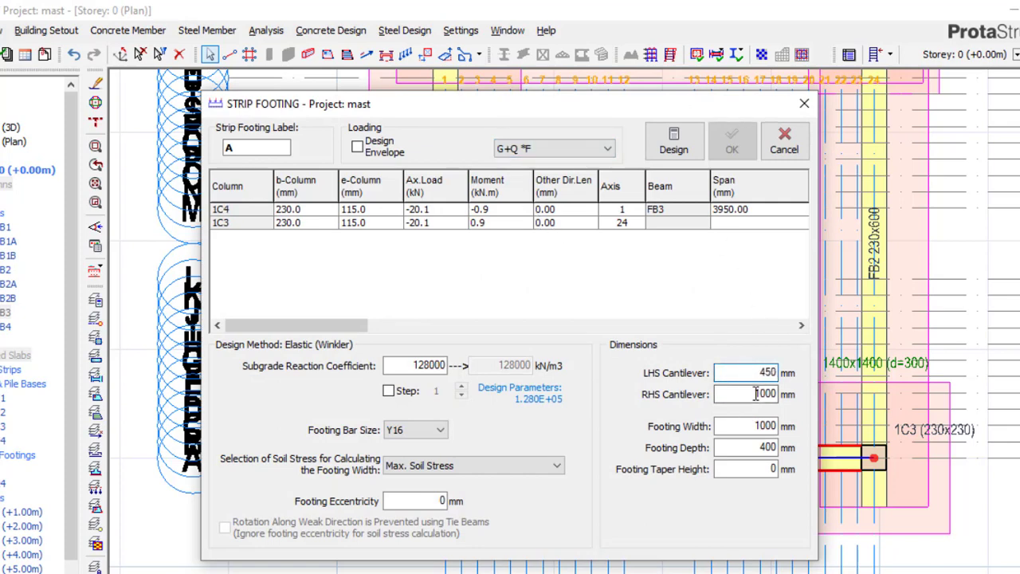
click(755, 393)
text(45)
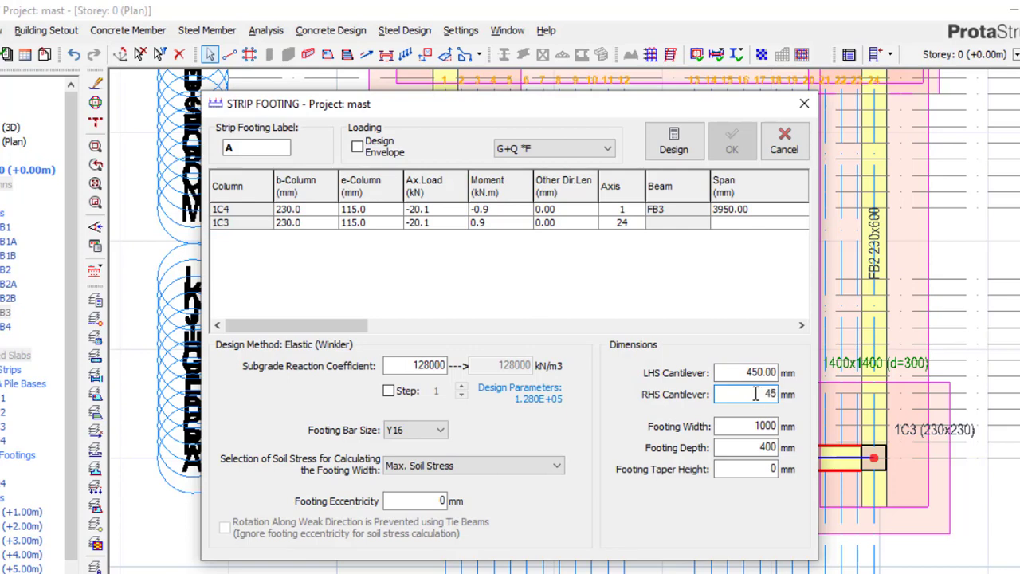
text(0)
click(753, 448)
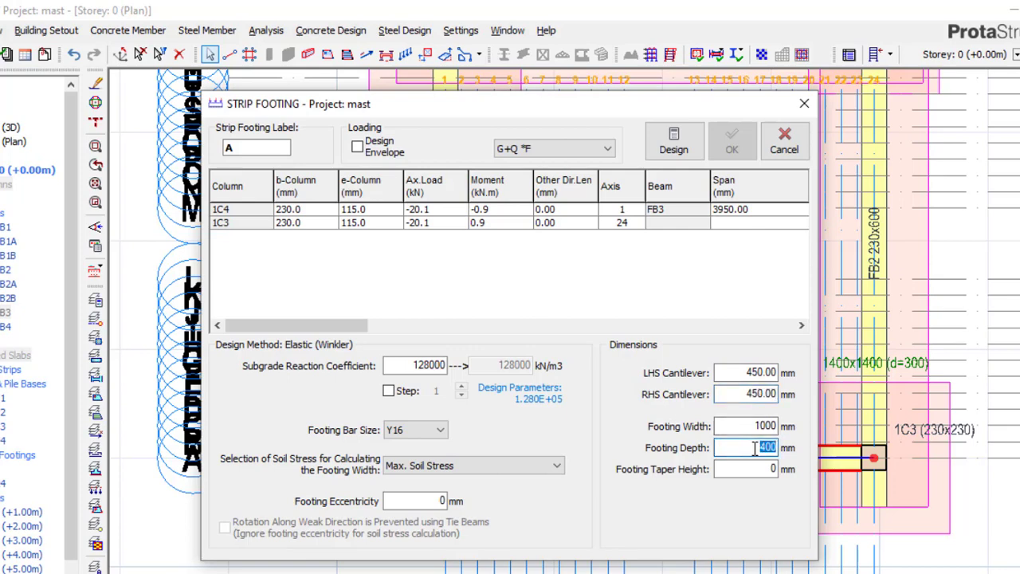
text(3)
click(763, 426)
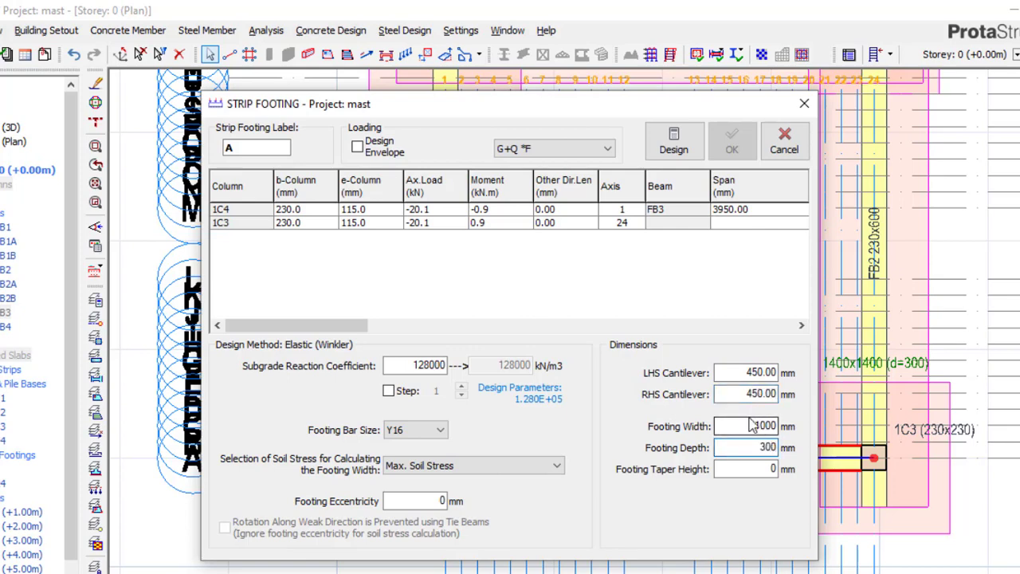
- Run the strip footing design for axis A, close the results and insert the footing under beam FB3
click(674, 146)
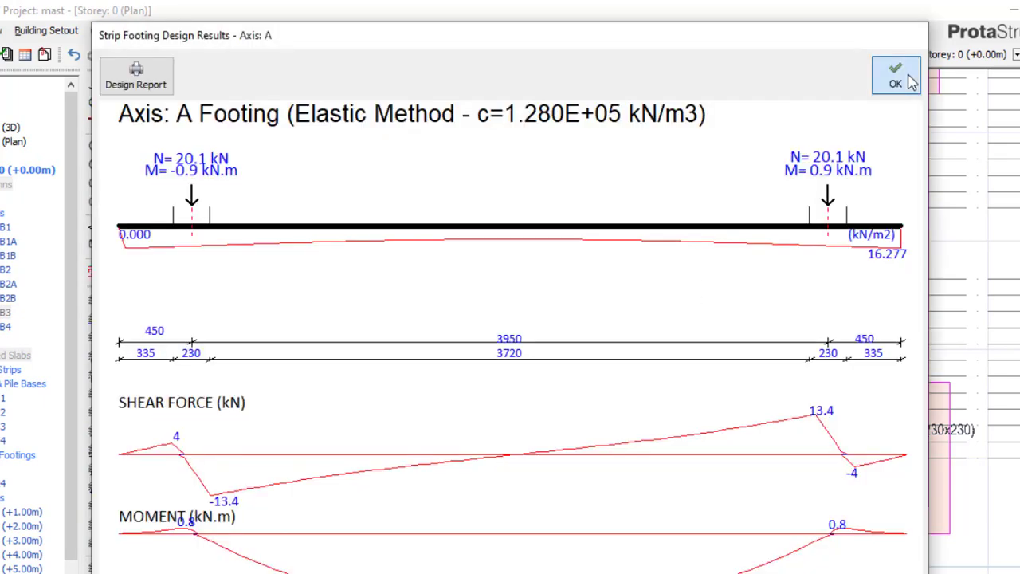
click(896, 75)
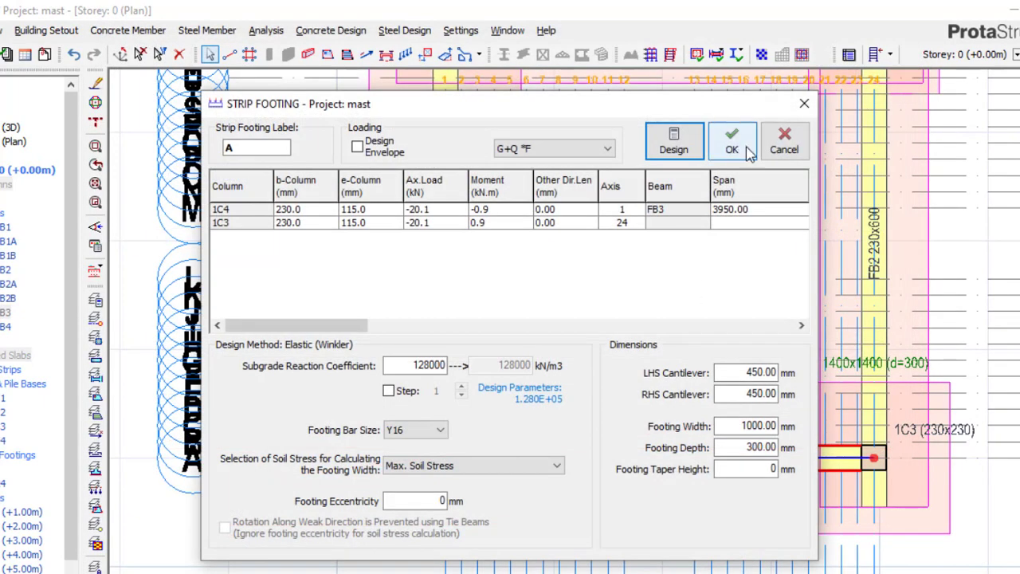
click(729, 146)
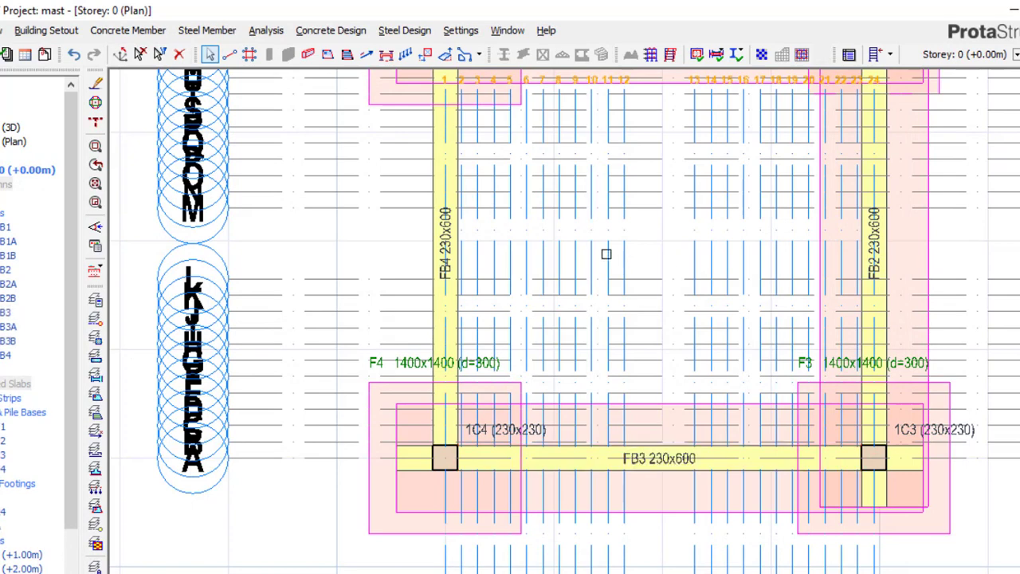
- Start a strip footing under foundation beam FB4 with LHS and RHS cantilevers of 450 mm each and a 300 mm depth
right_click(460, 233)
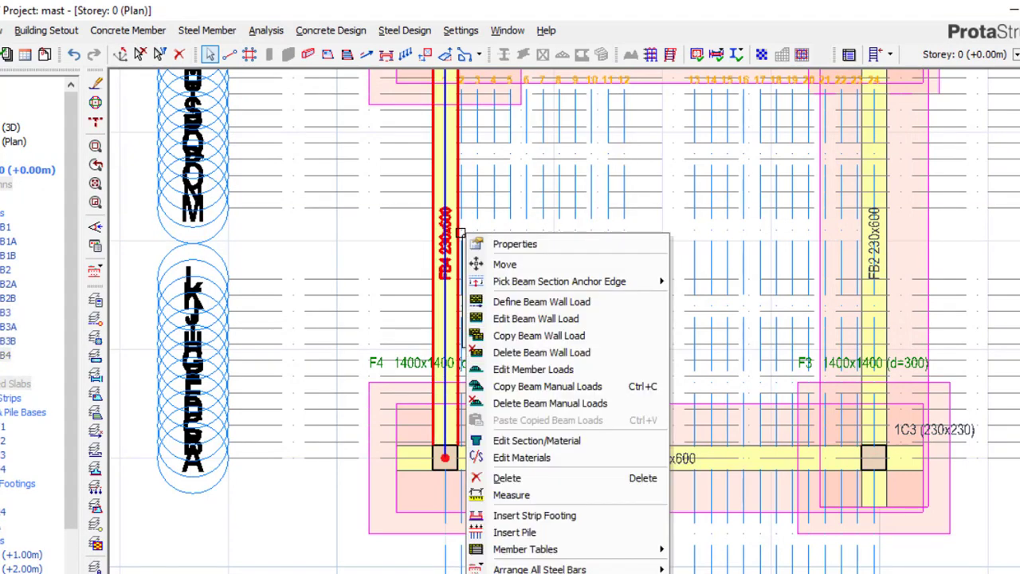
click(526, 516)
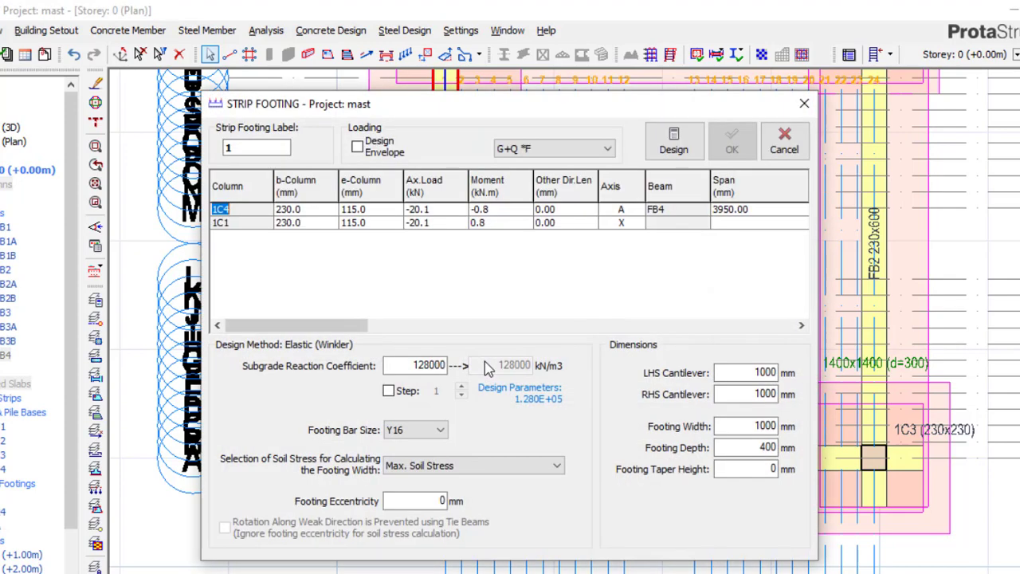
click(721, 372)
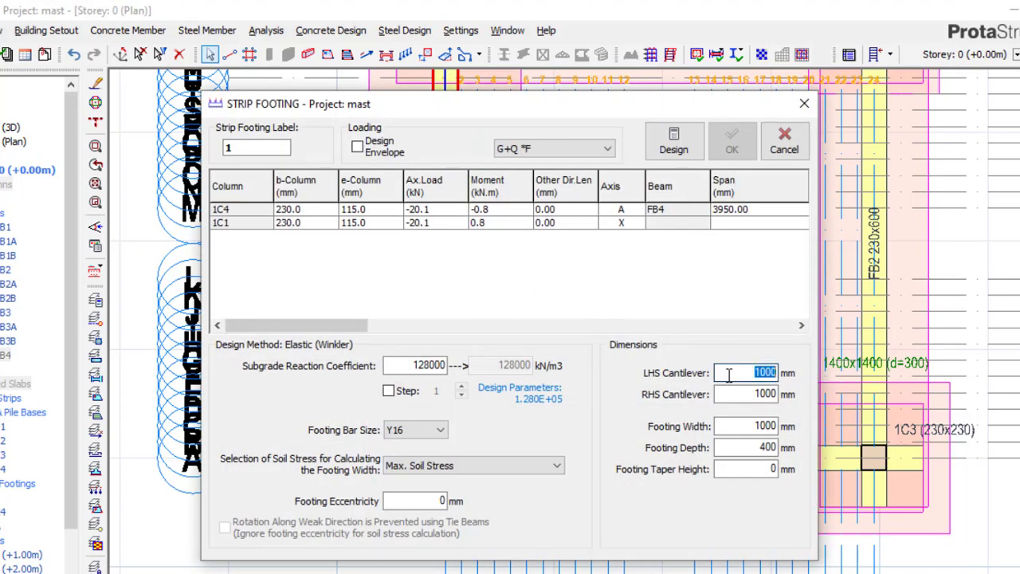
text(45)
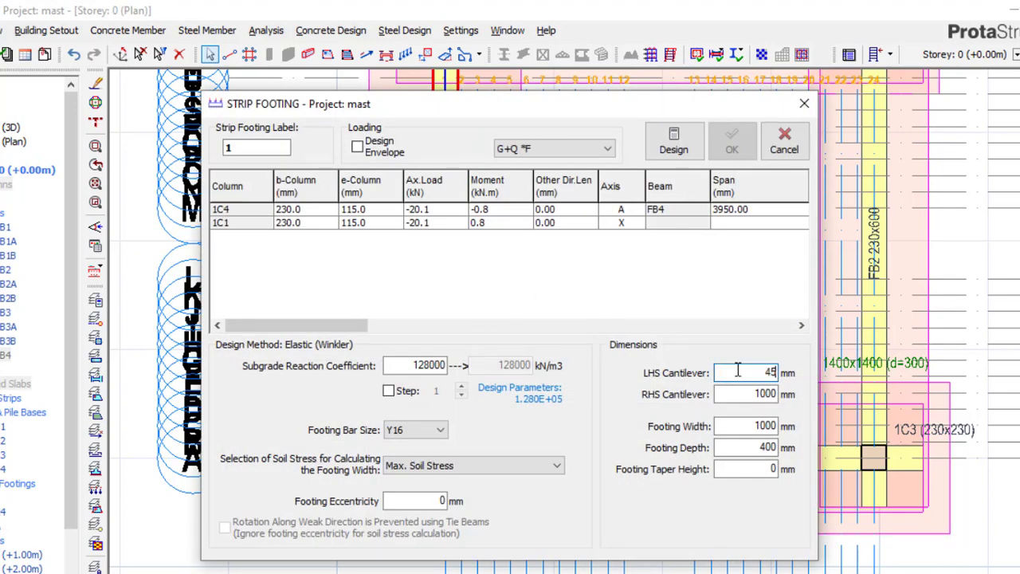
text(0)
click(746, 392)
text(4)
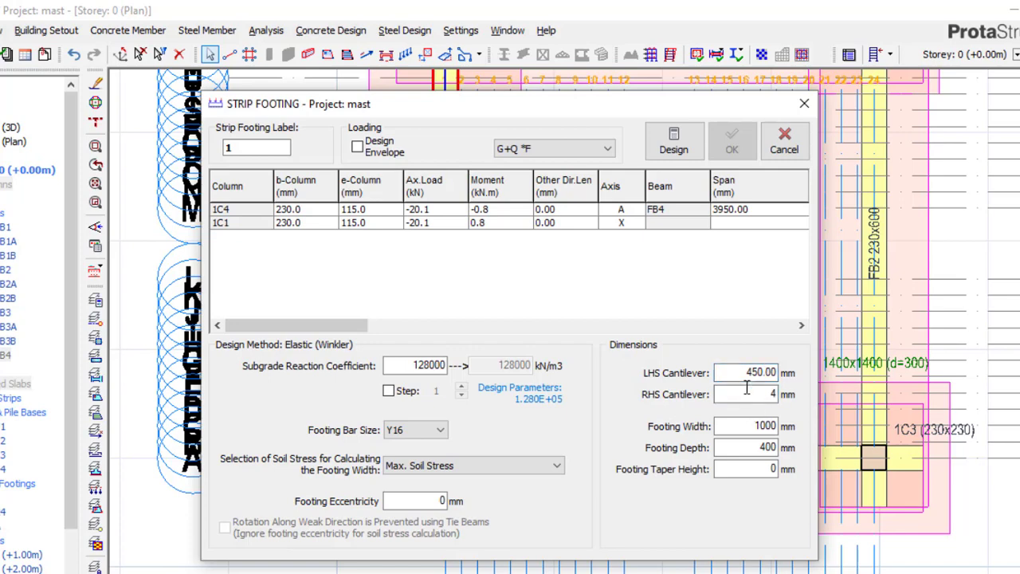
text(50)
click(743, 446)
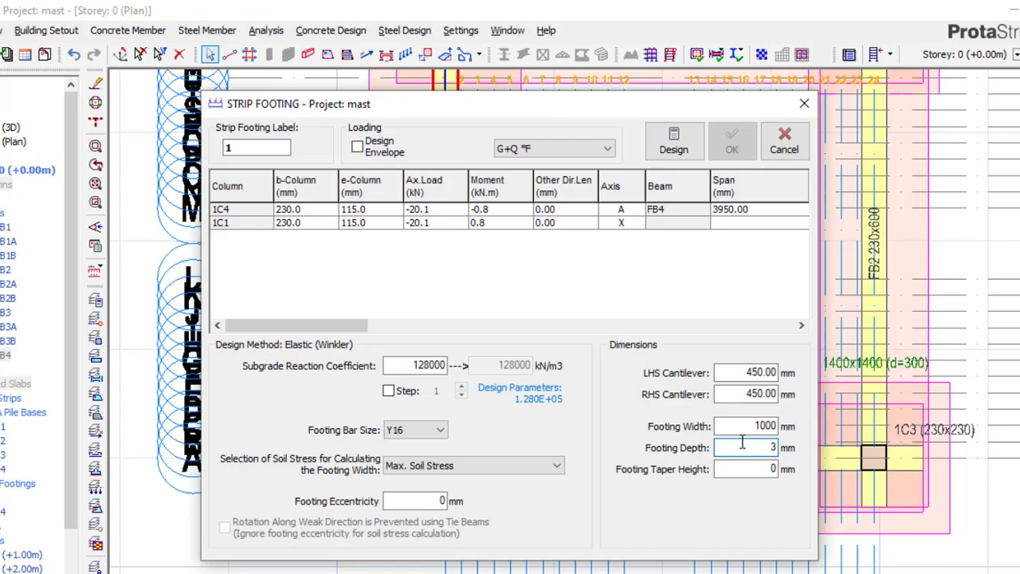
- Run the strip footing design for axis 1, close the results and insert the footing under beam FB4
click(685, 148)
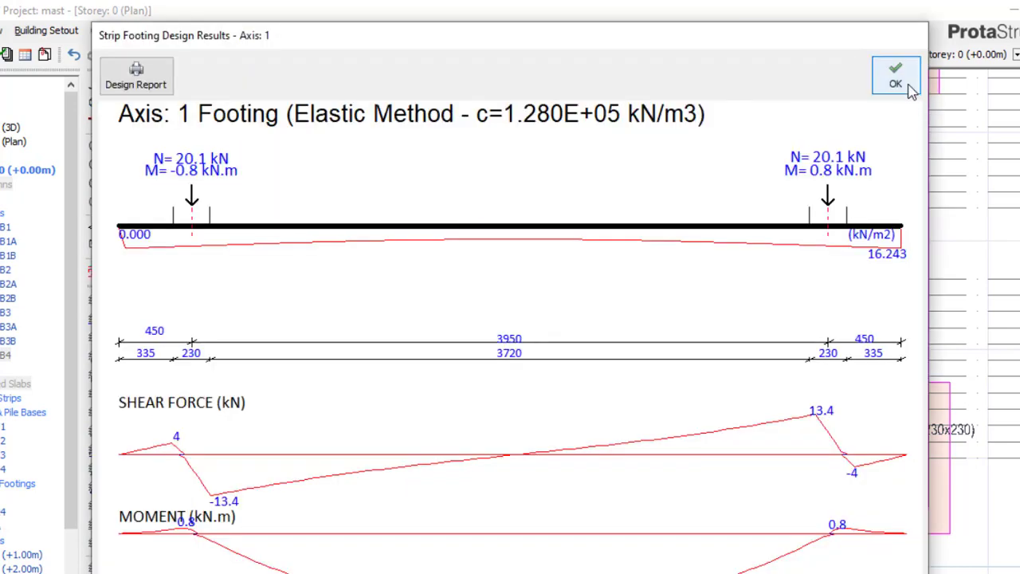
click(906, 83)
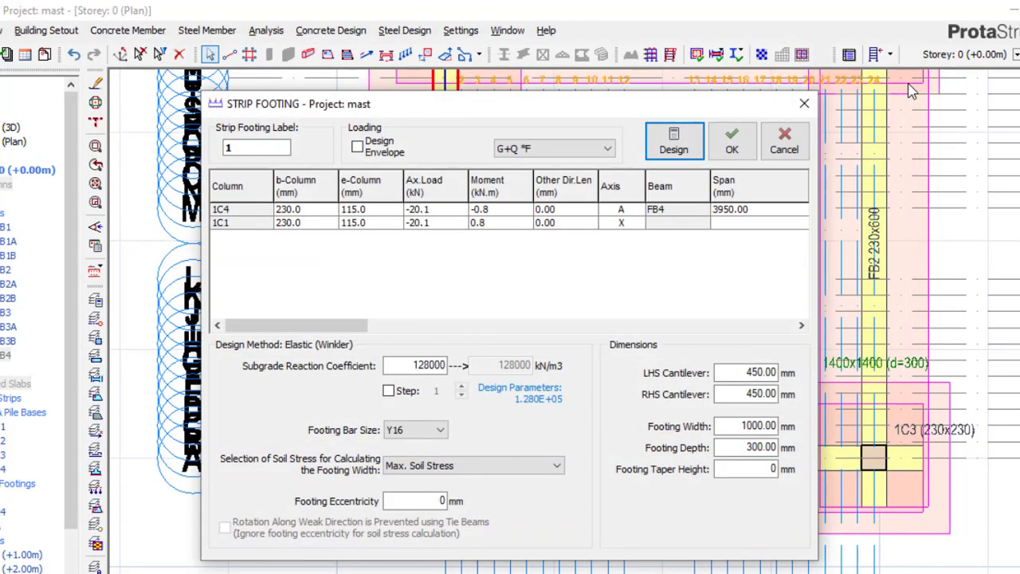
click(729, 143)
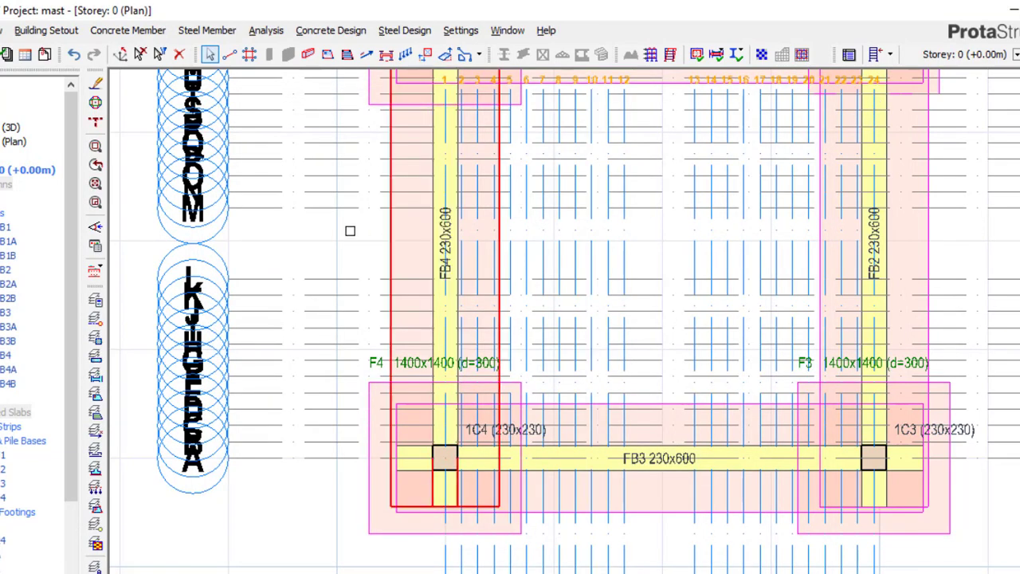
scroll(340, 250, down, 5)
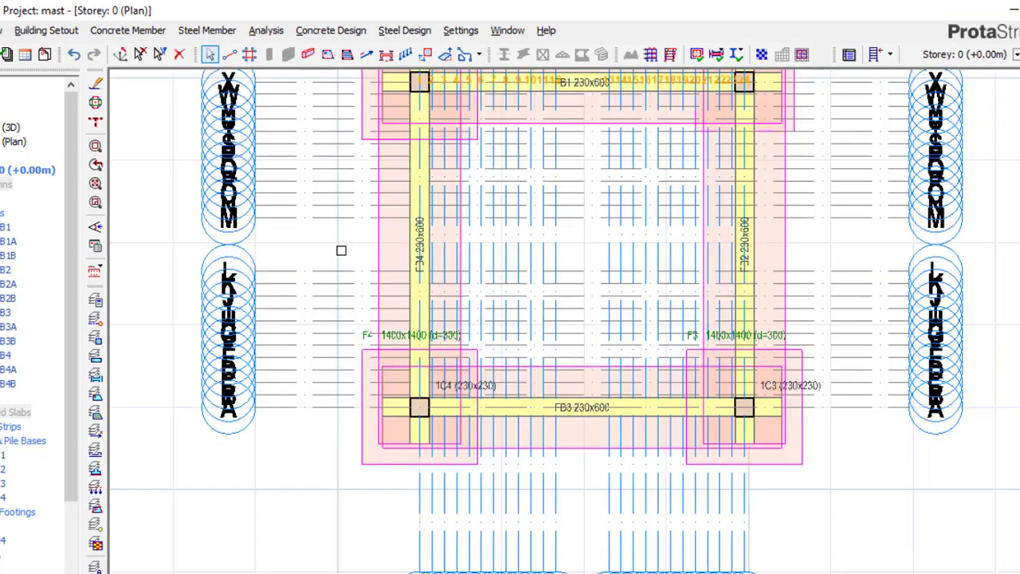
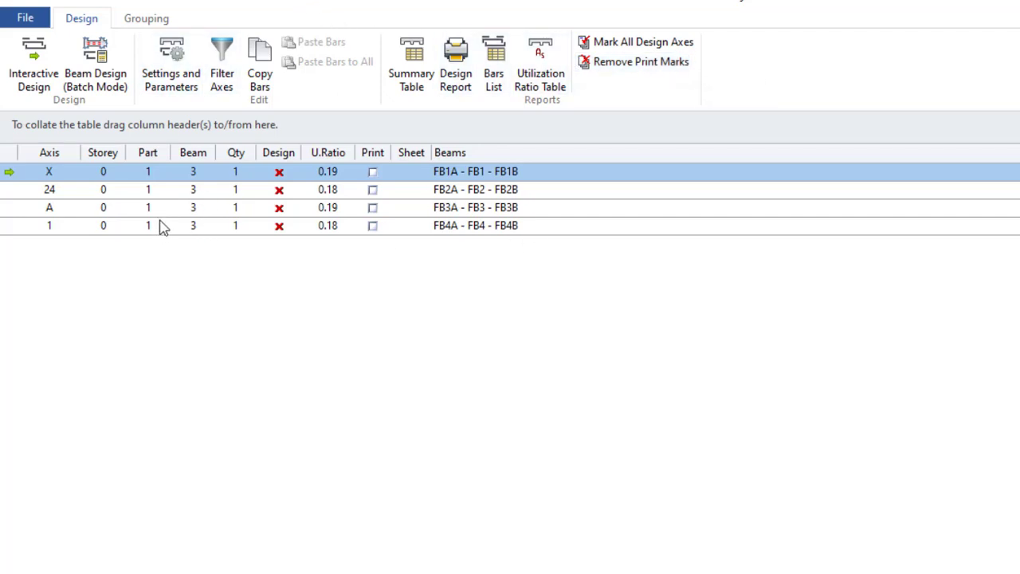
- Run the batch reinforcement design for the Storey 0 foundation beams, checking steel without selecting new bars when previous ones are insufficient
click(196, 195)
click(188, 208)
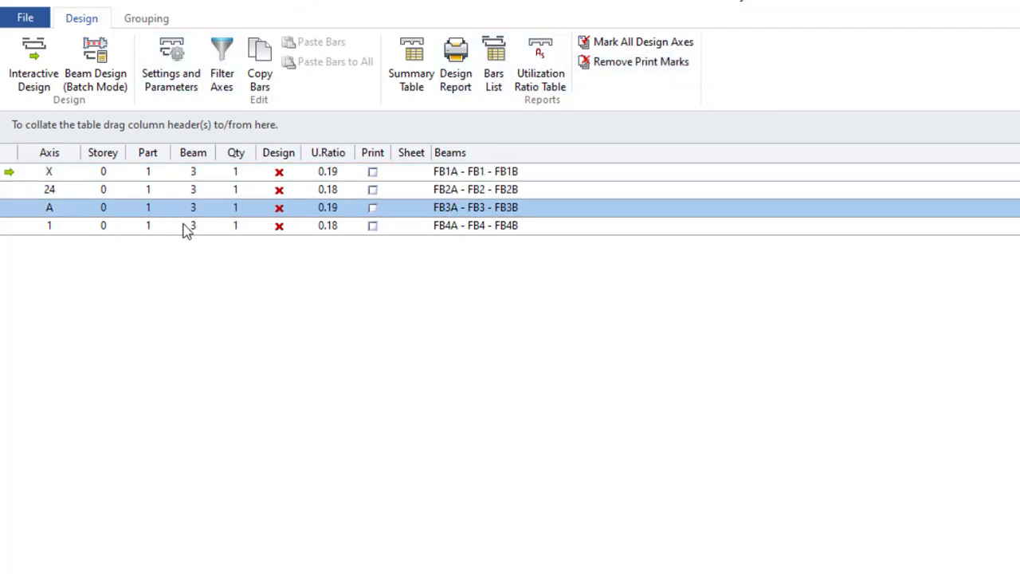
click(186, 225)
click(80, 68)
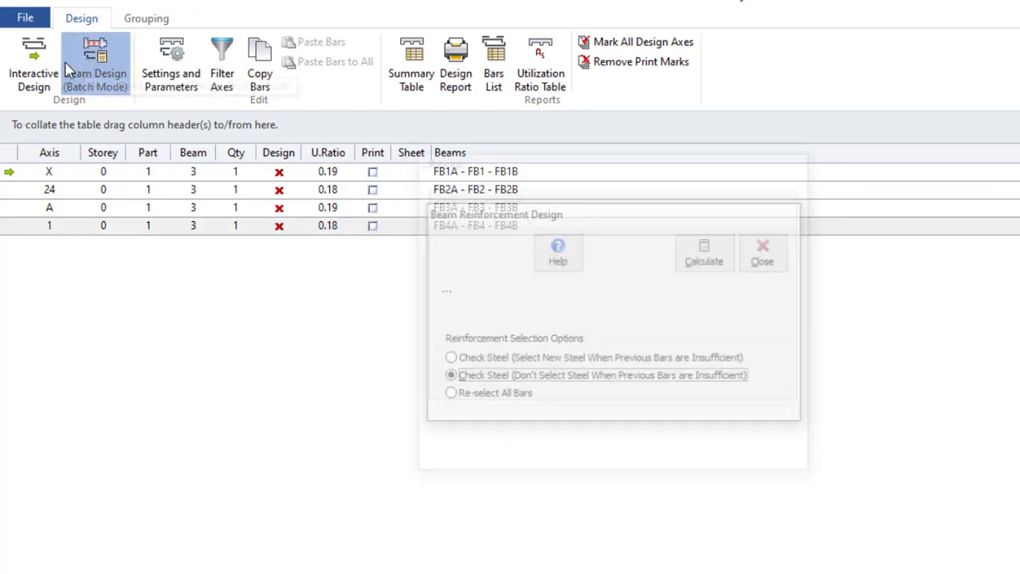
click(709, 263)
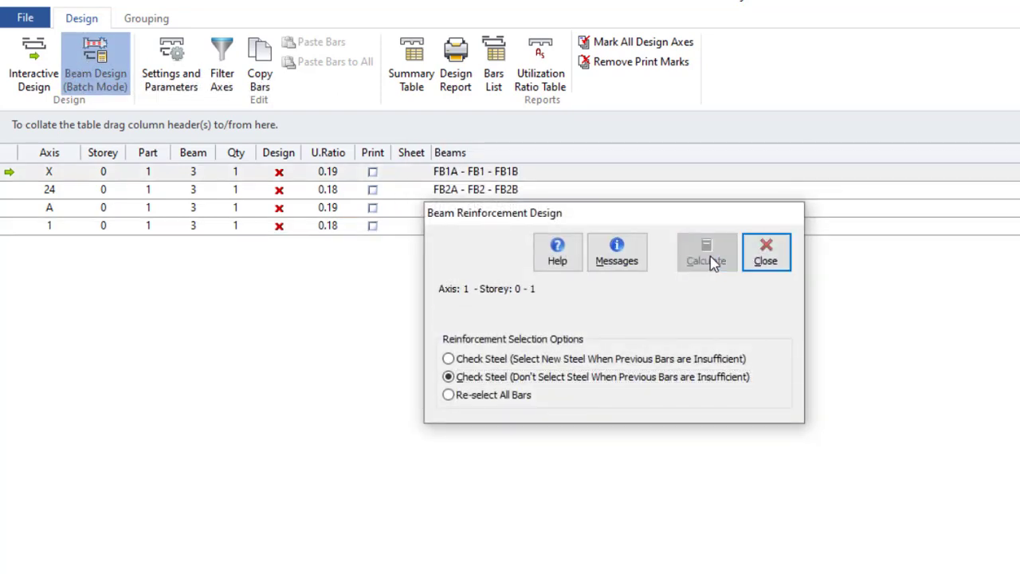
click(768, 265)
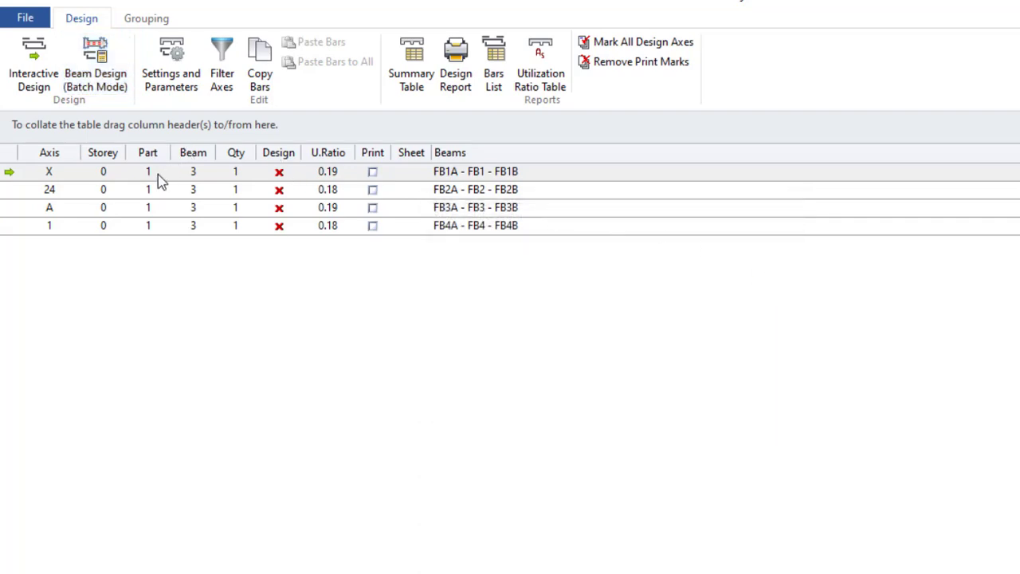
- Design the foundation beams on axes X and 24 interactively and accept the reinforcement of each axis
click(30, 63)
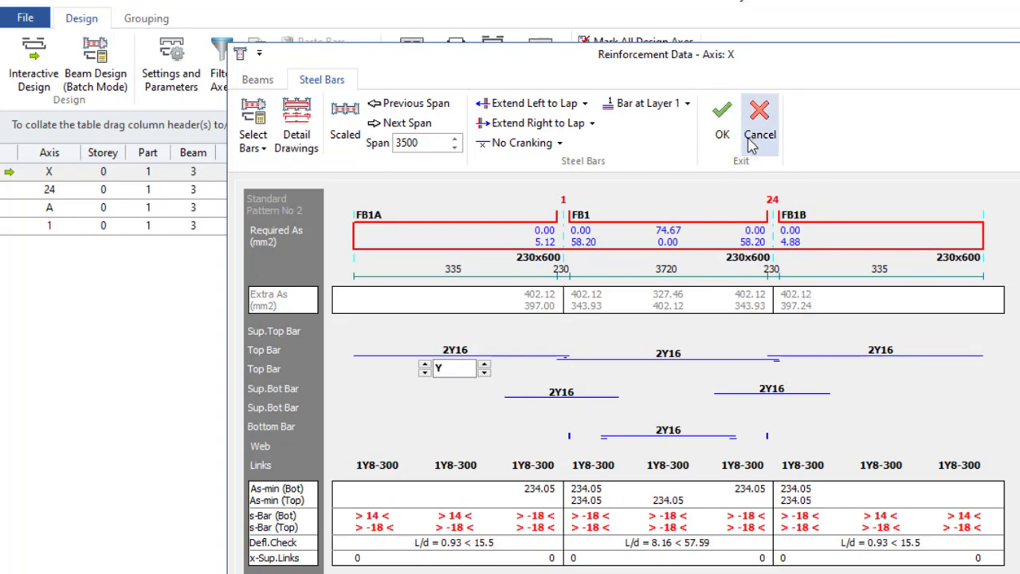
click(723, 134)
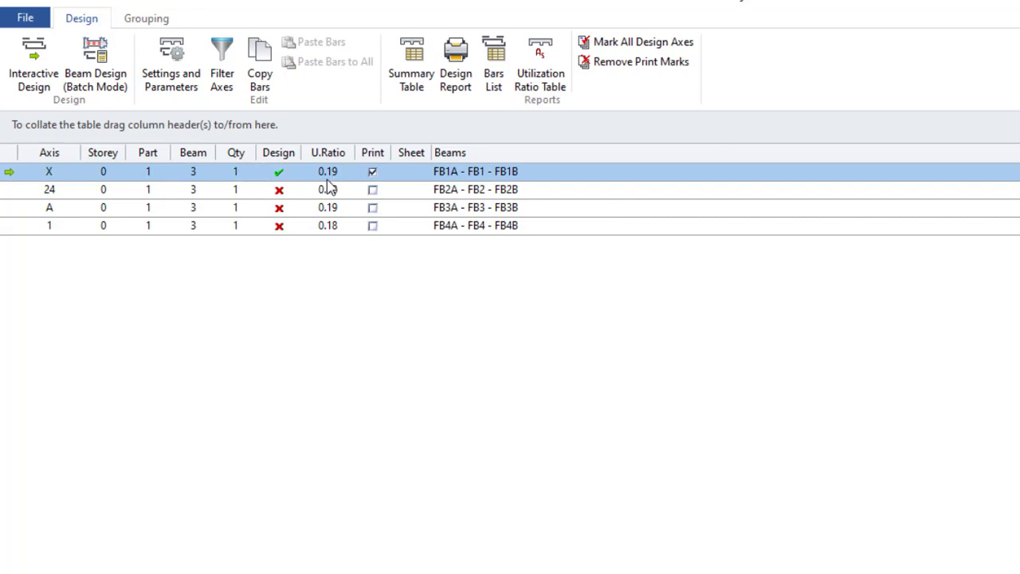
click(208, 195)
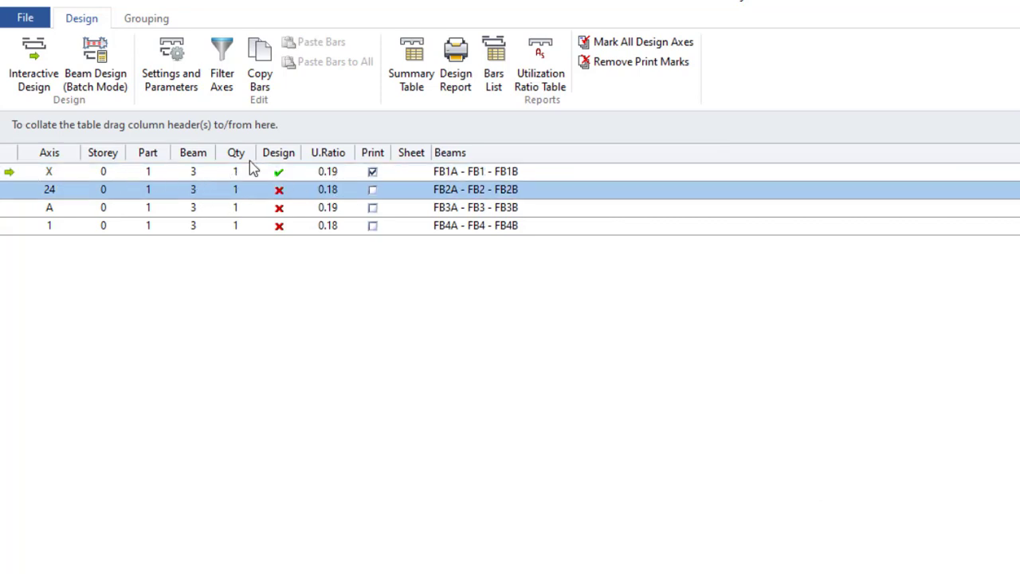
click(31, 70)
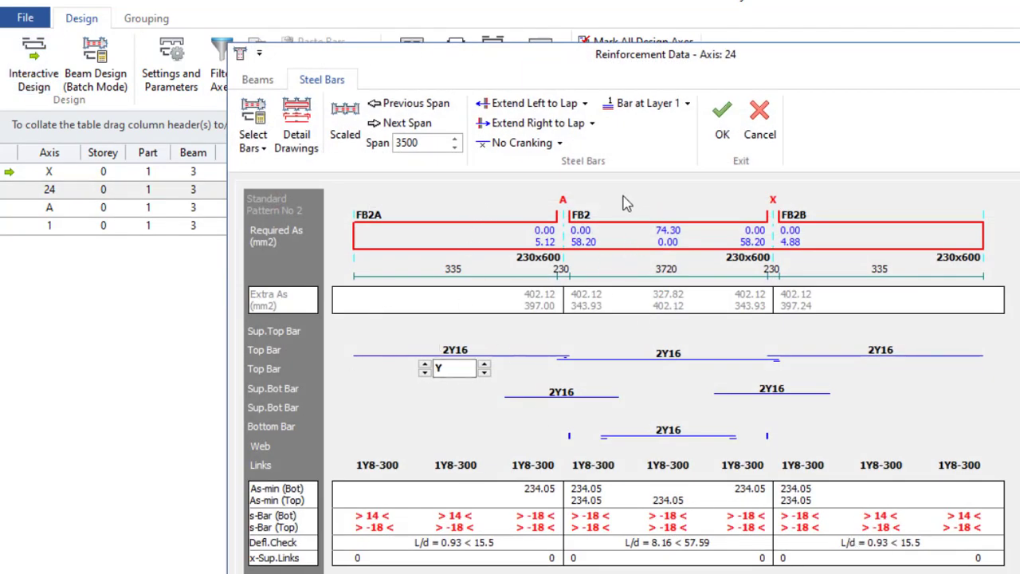
click(722, 121)
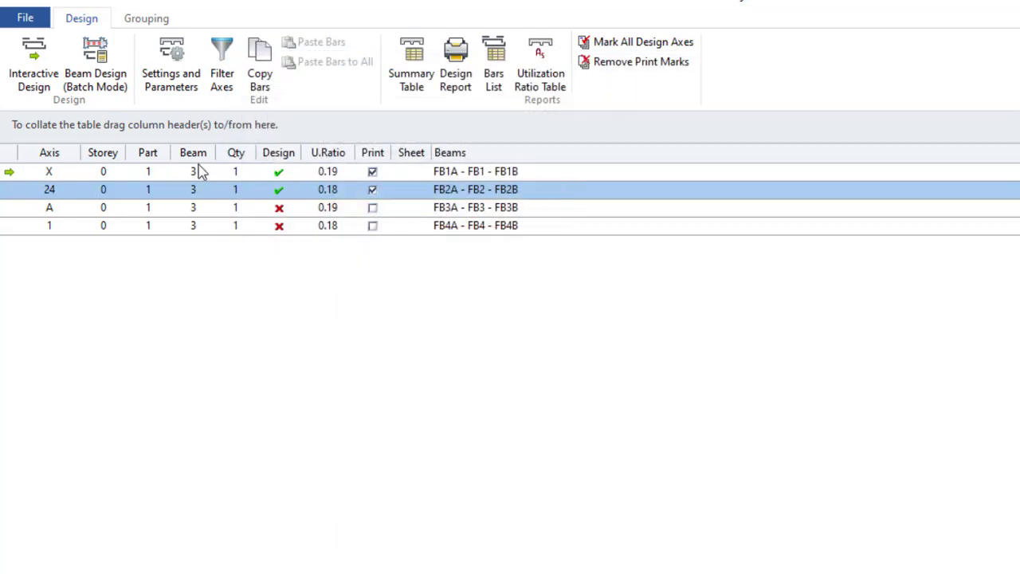
- Design the axis A foundation beams FB3A, FB3 and FB3B interactively and accept their reinforcement
click(186, 208)
click(47, 74)
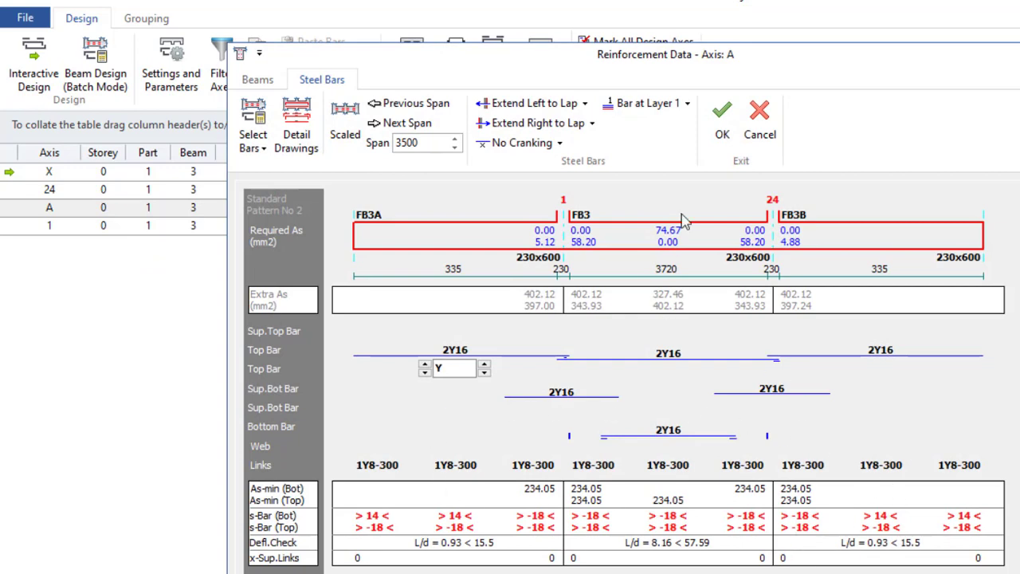
click(721, 136)
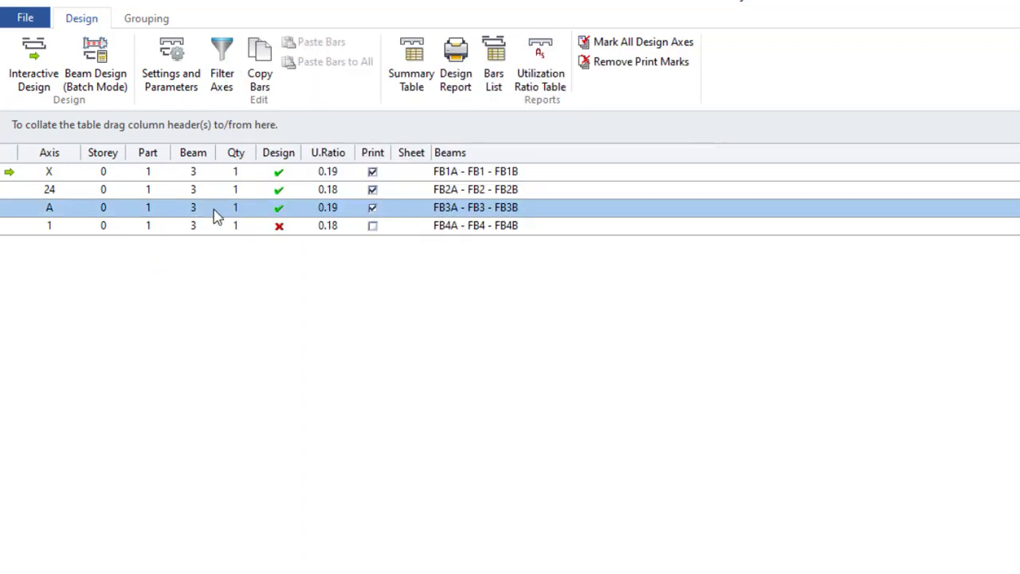
- Design the axis 1 foundation beams FB4A, FB4 and FB4B interactively, accept their reinforcement and close the foundation beam design
click(199, 231)
click(37, 75)
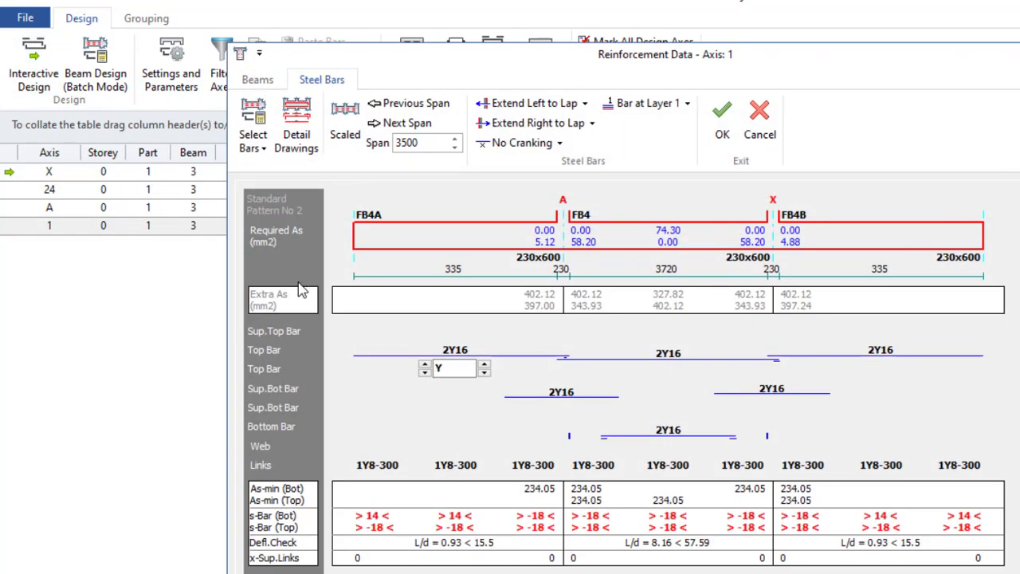
click(721, 127)
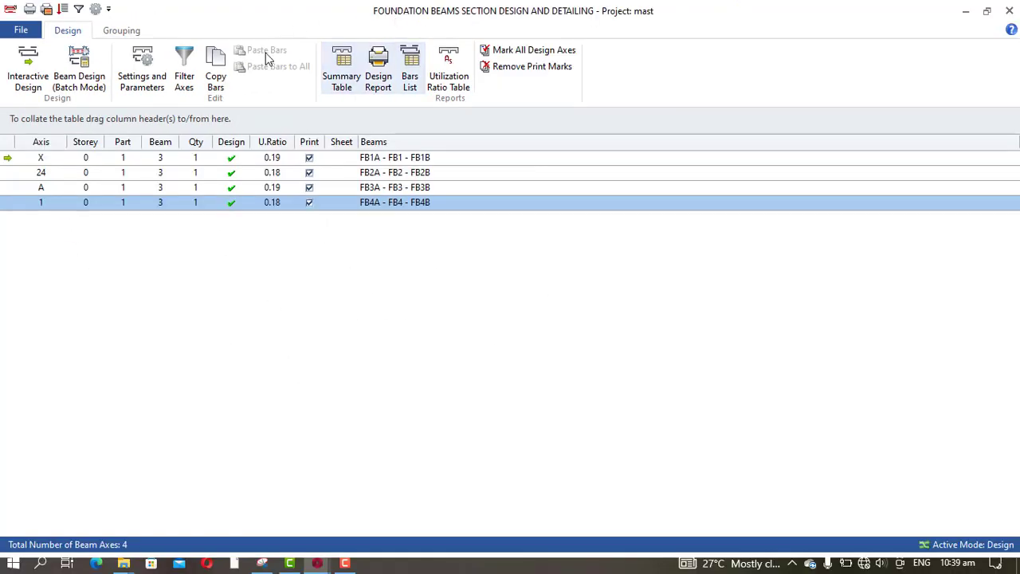
click(1009, 10)
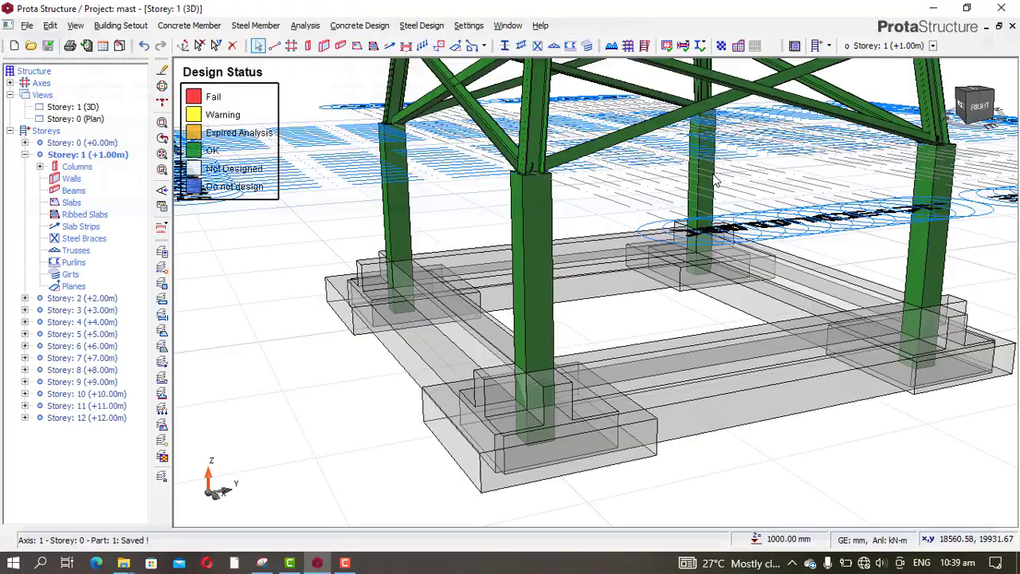
- Examine the designed mast in 3D from several sides, from its overall shape and foundations to the joints between bracing and columns
scroll(742, 411, down, 5)
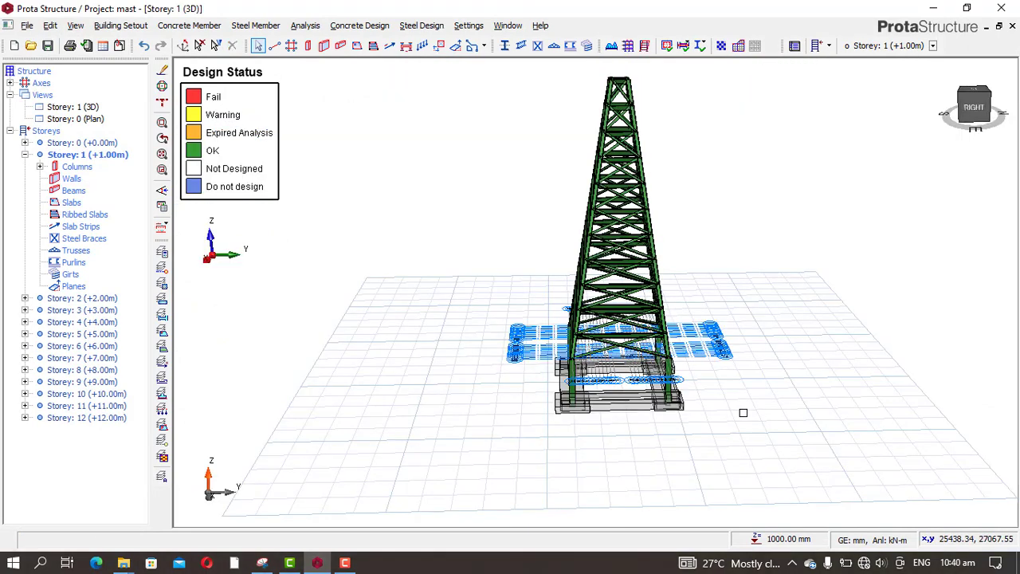
middle_drag(845, 441, 760, 414)
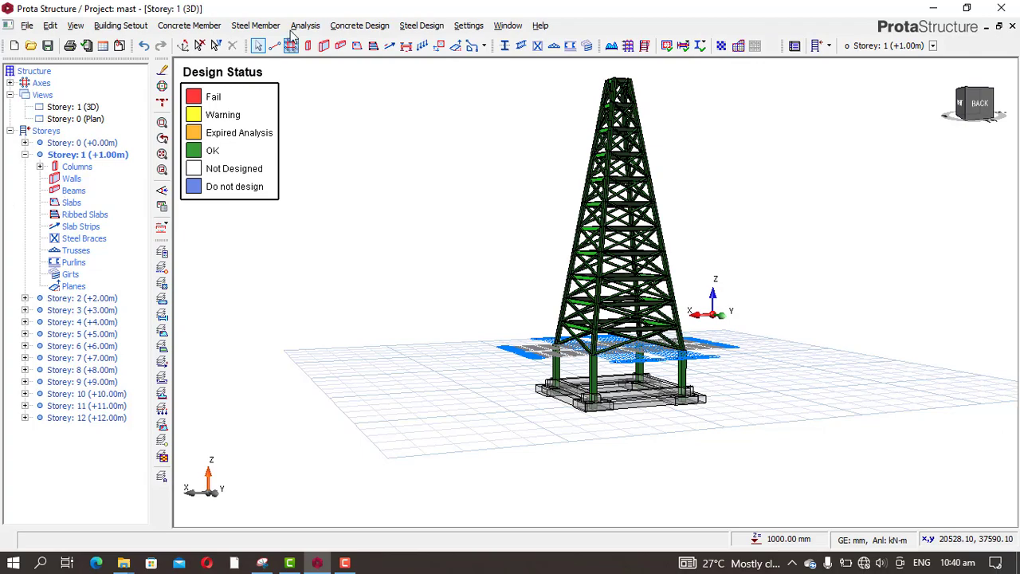
click(439, 46)
click(715, 249)
middle_drag(714, 250, 677, 271)
scroll(670, 322, up, 5)
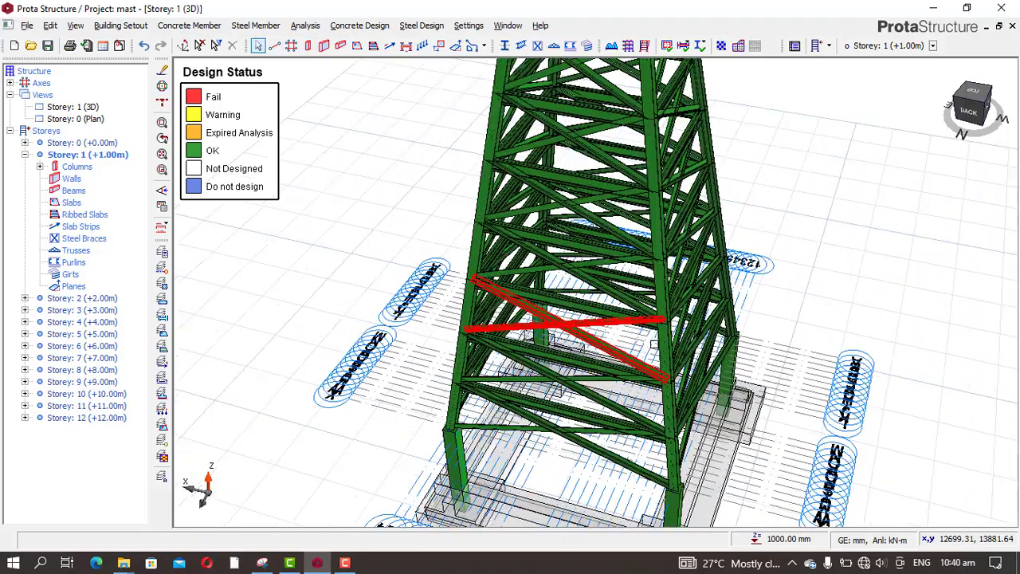
scroll(669, 318, up, 8)
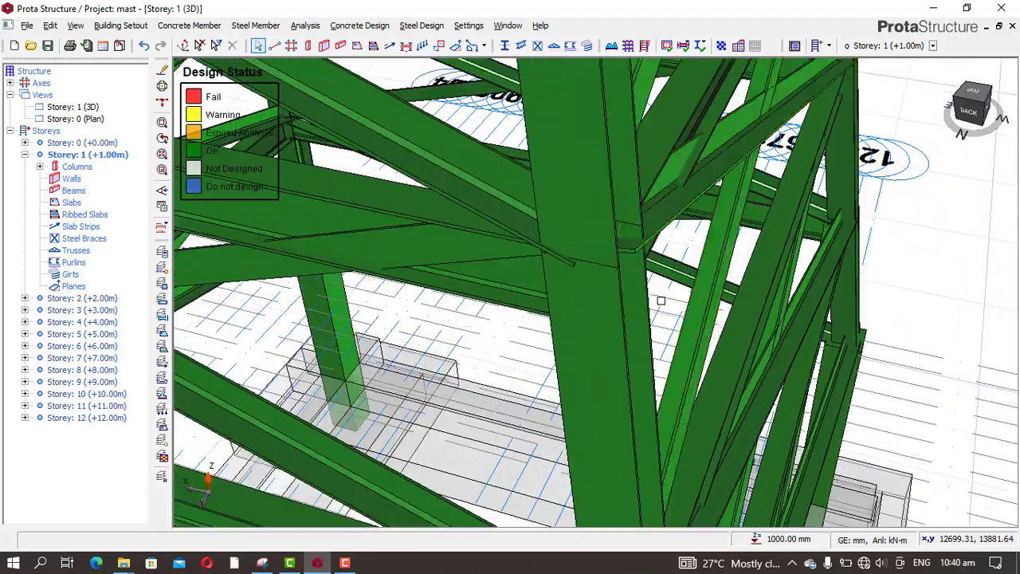
middle_drag(670, 303, 371, 314)
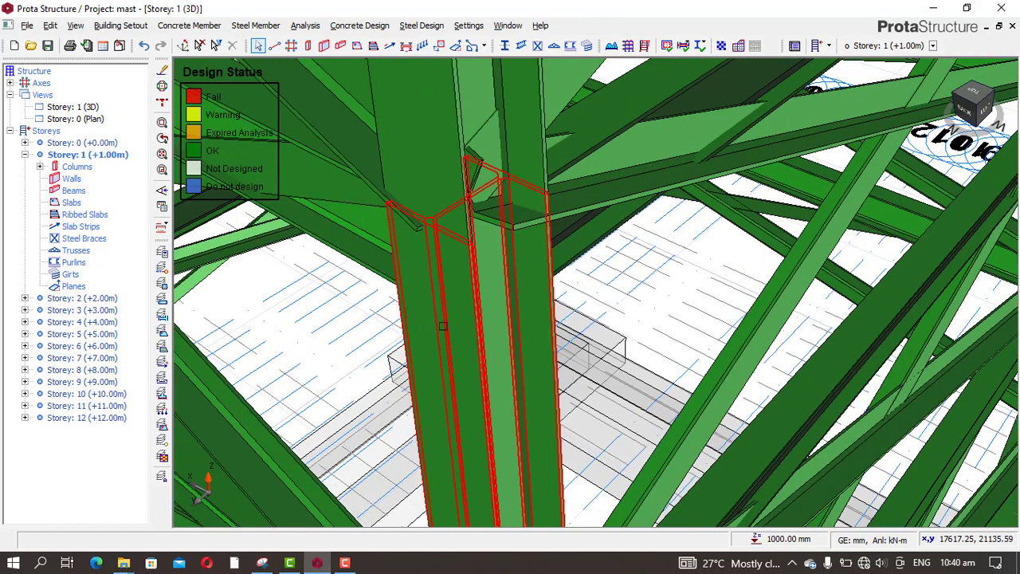
middle_drag(374, 271, 569, 276)
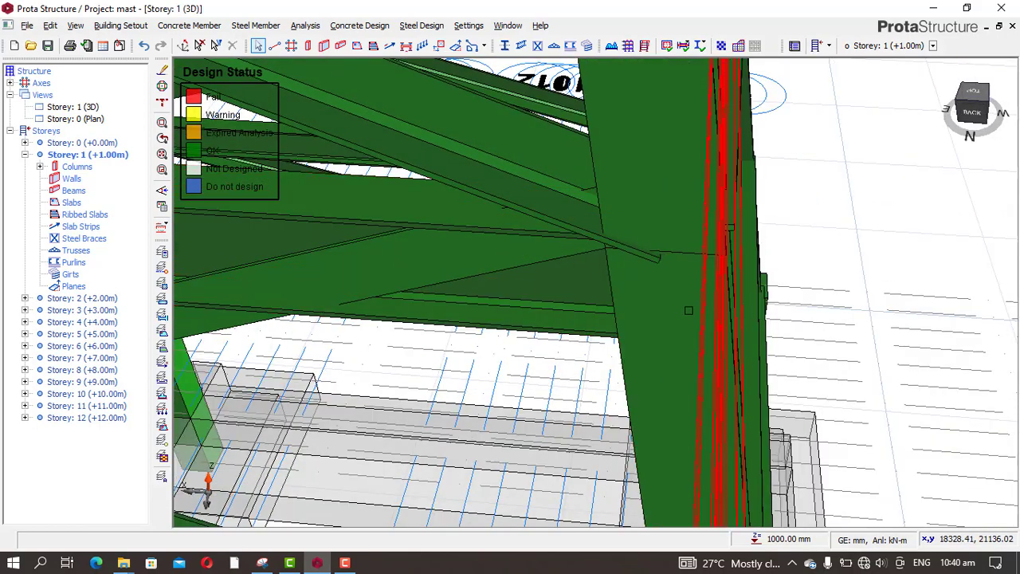
middle_drag(867, 280, 717, 247)
middle_drag(927, 285, 815, 244)
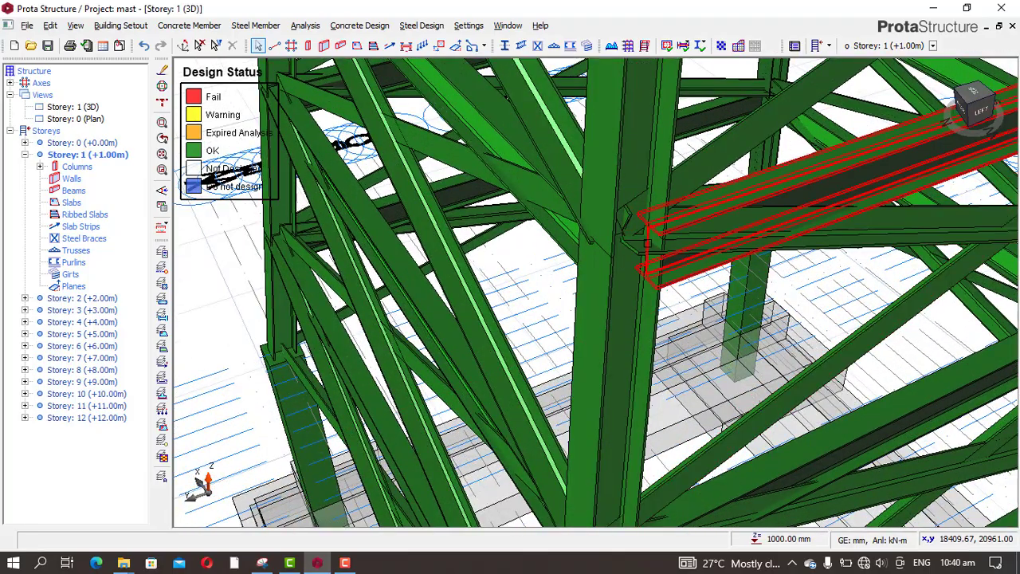
middle_drag(647, 243, 618, 199)
middle_drag(773, 226, 692, 288)
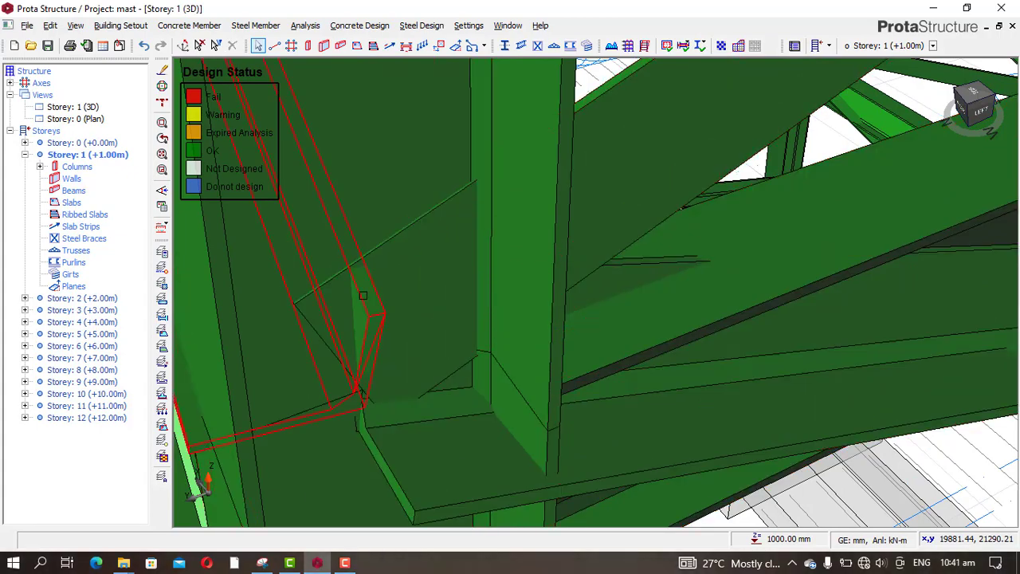
middle_drag(363, 295, 410, 294)
scroll(405, 231, down, 5)
scroll(416, 235, down, 3)
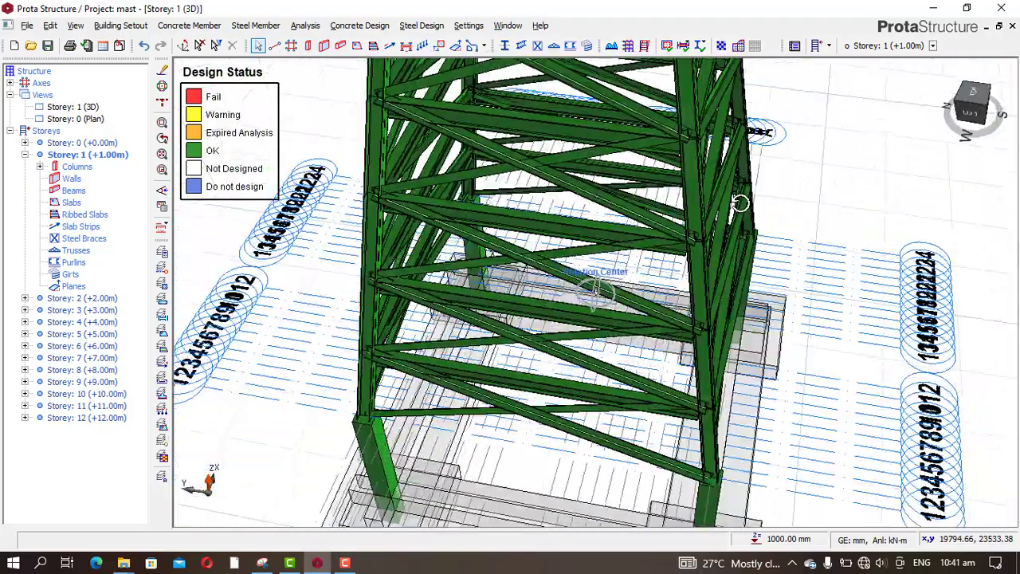
middle_drag(739, 203, 690, 202)
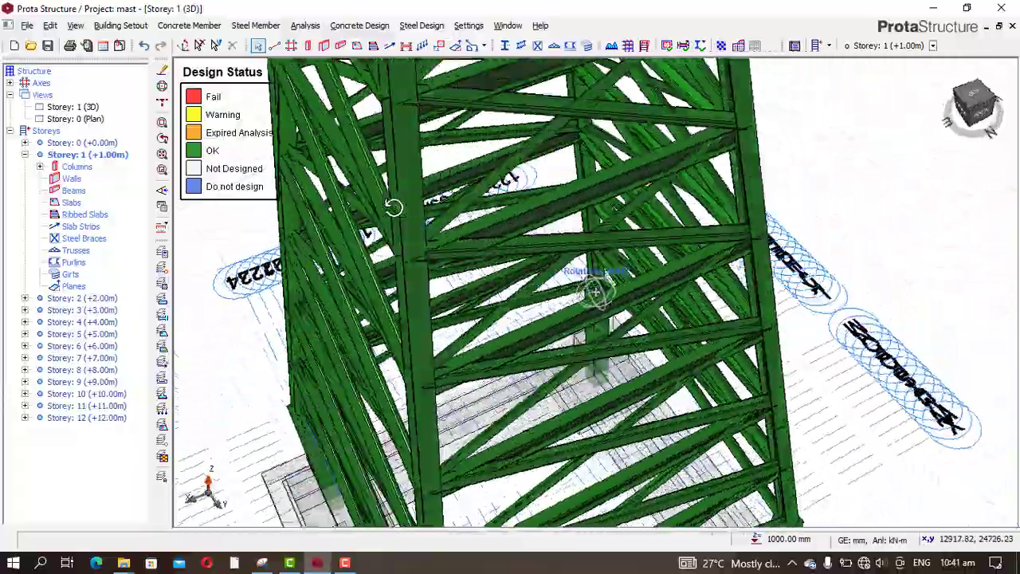
middle_drag(394, 207, 427, 180)
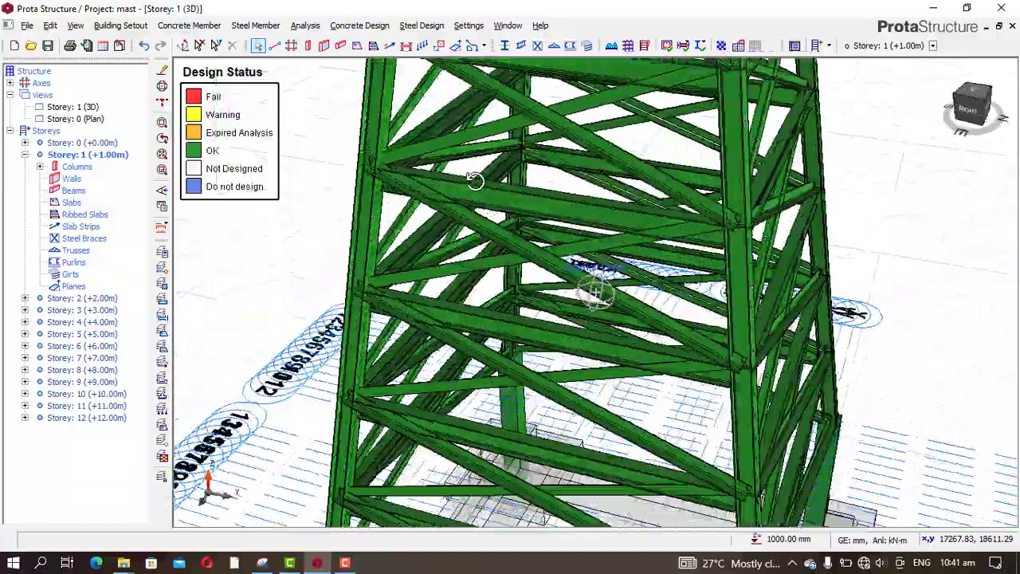